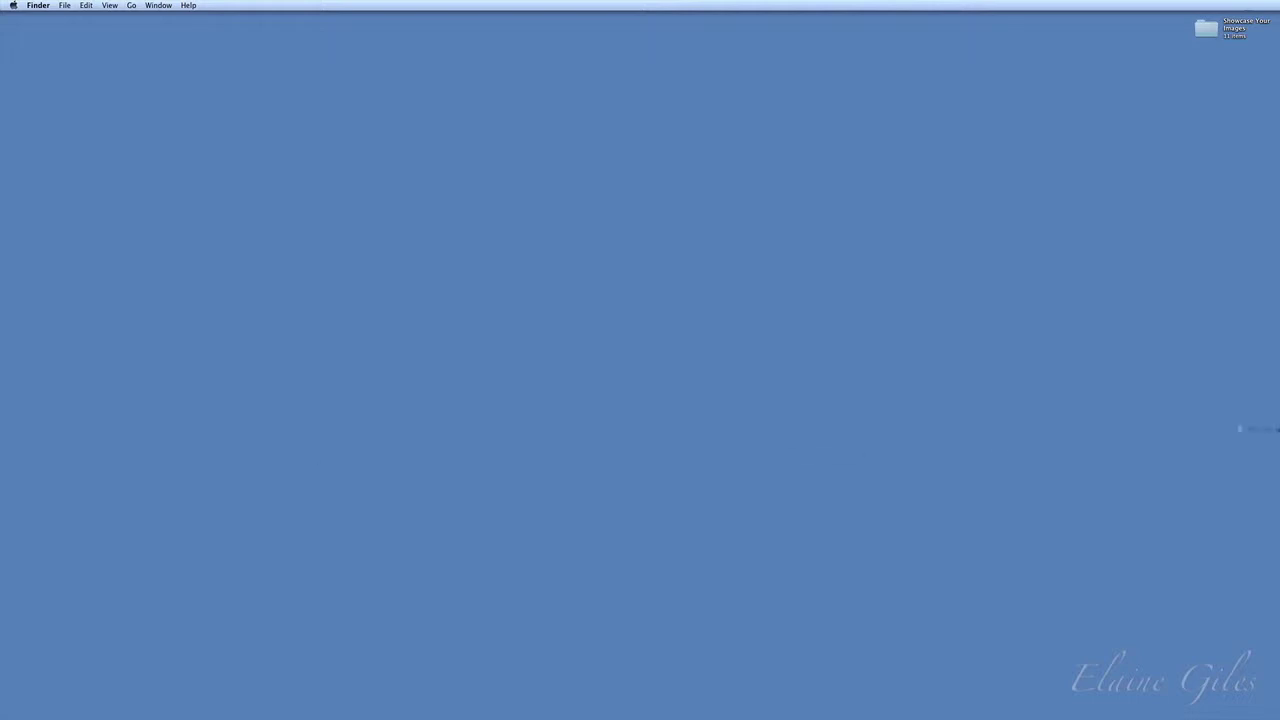
left_click(1266, 436)
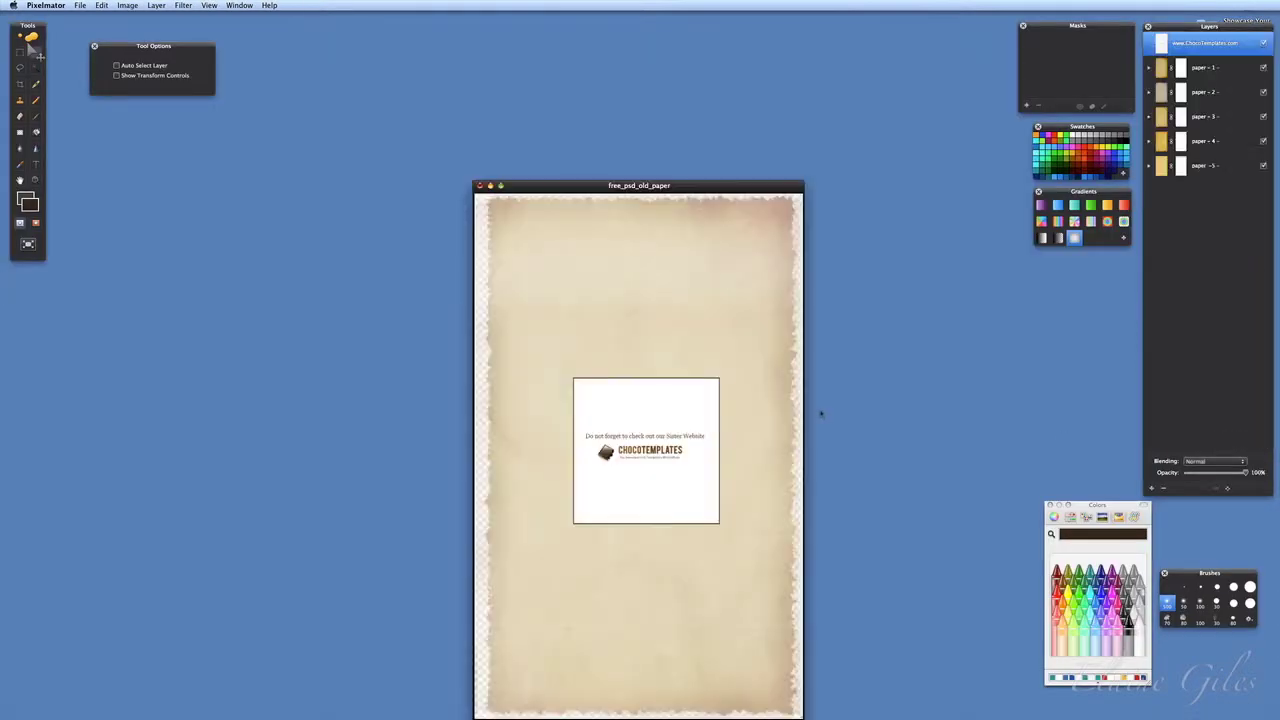
left_click_drag(697, 190, 645, 59)
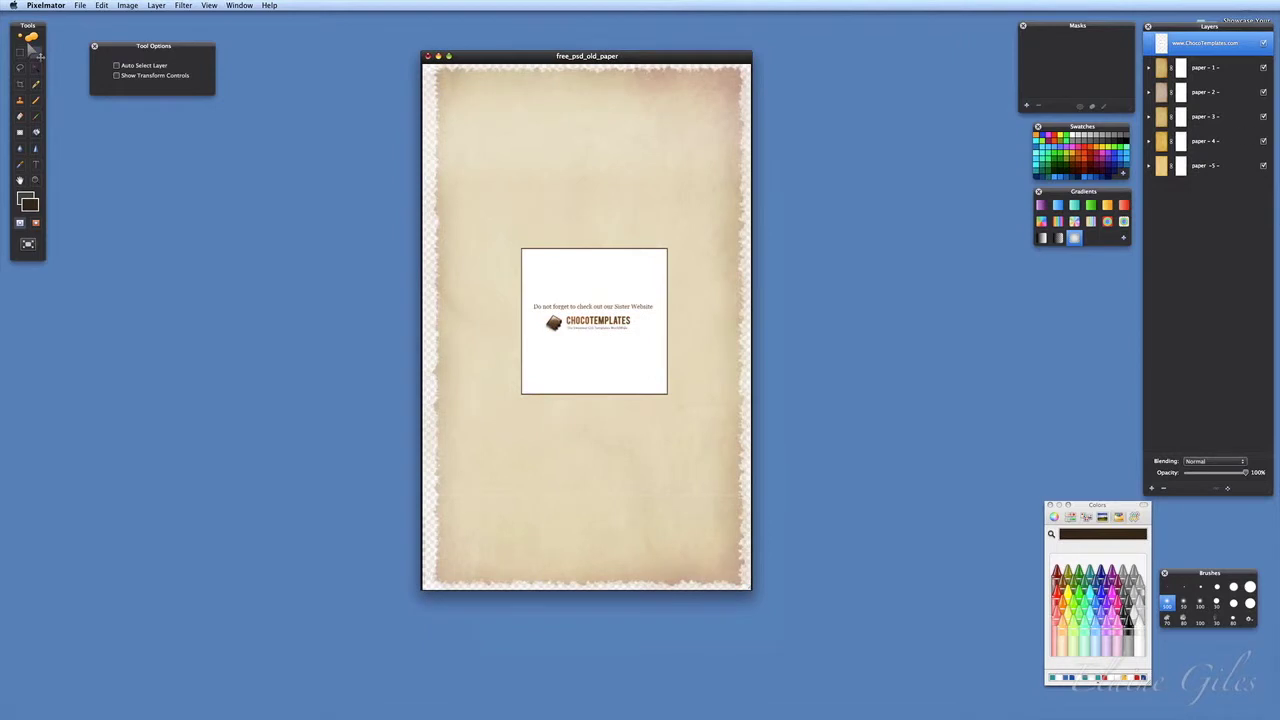
left_click(1263, 42)
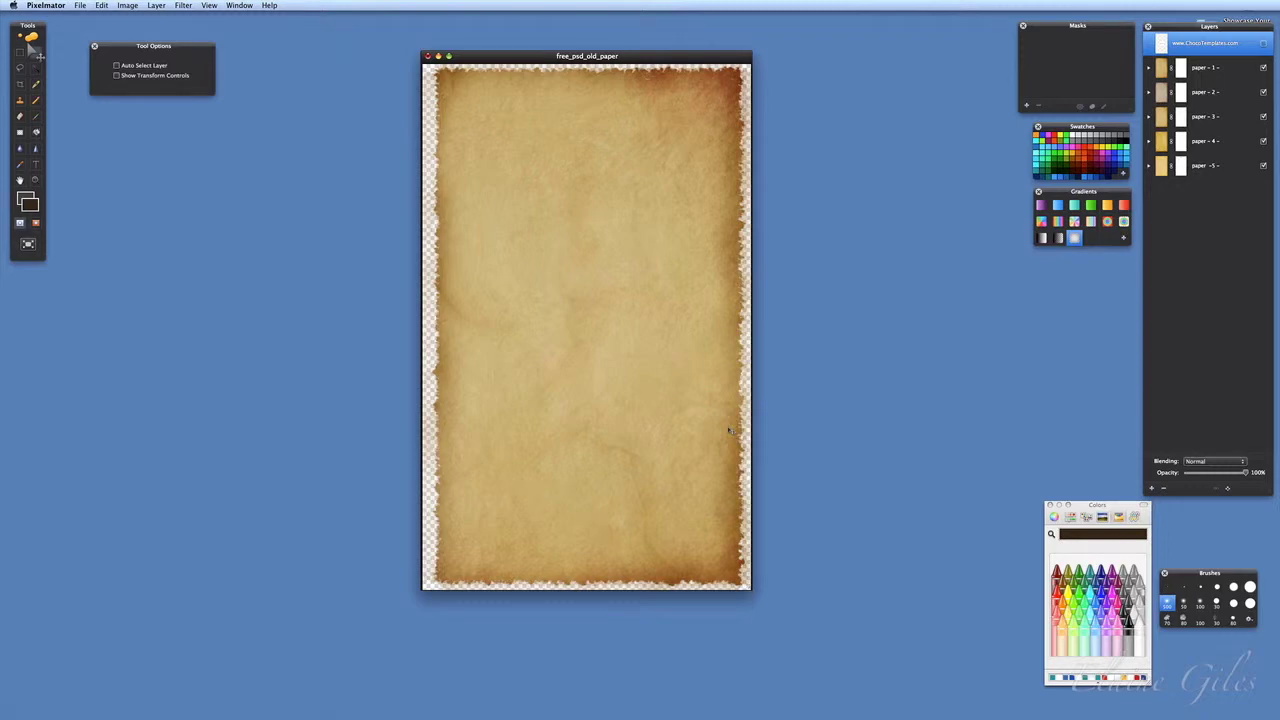
key("super+f")
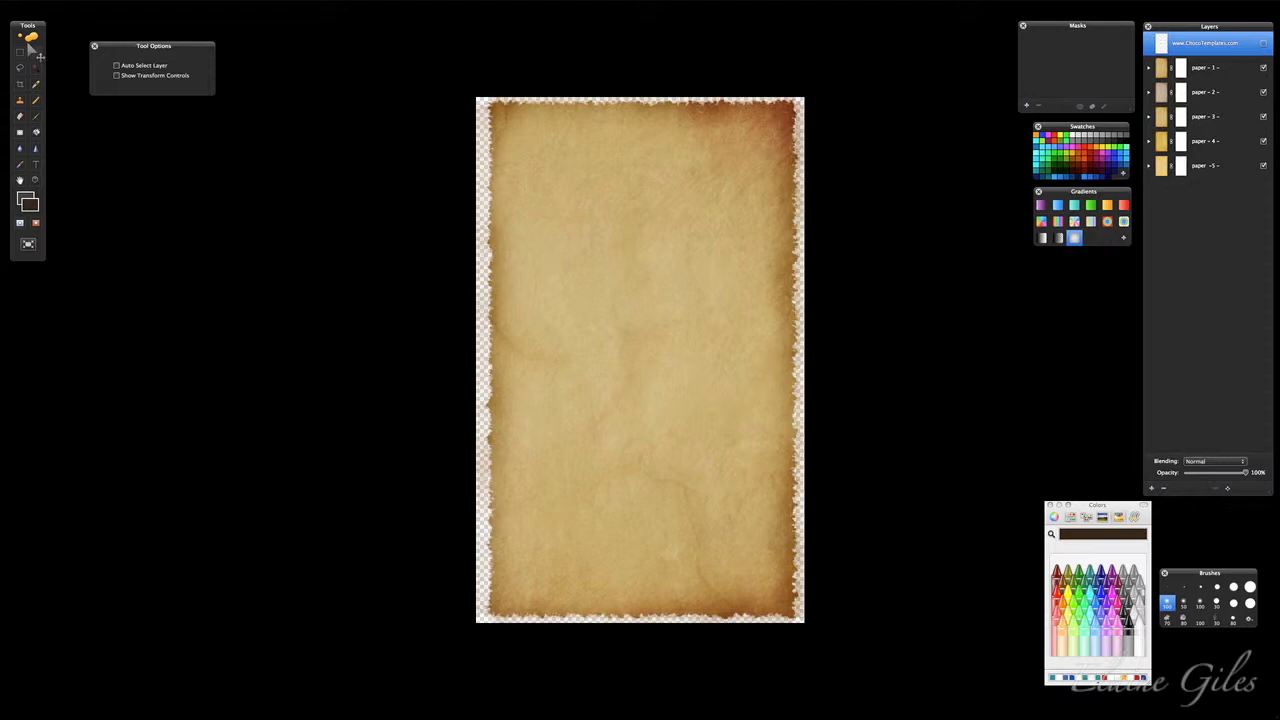
Step: Place the photo of the elderly man on the old paper and scale it to 50% with constrained proportions
left_click_drag(620, 363, 649, 346)
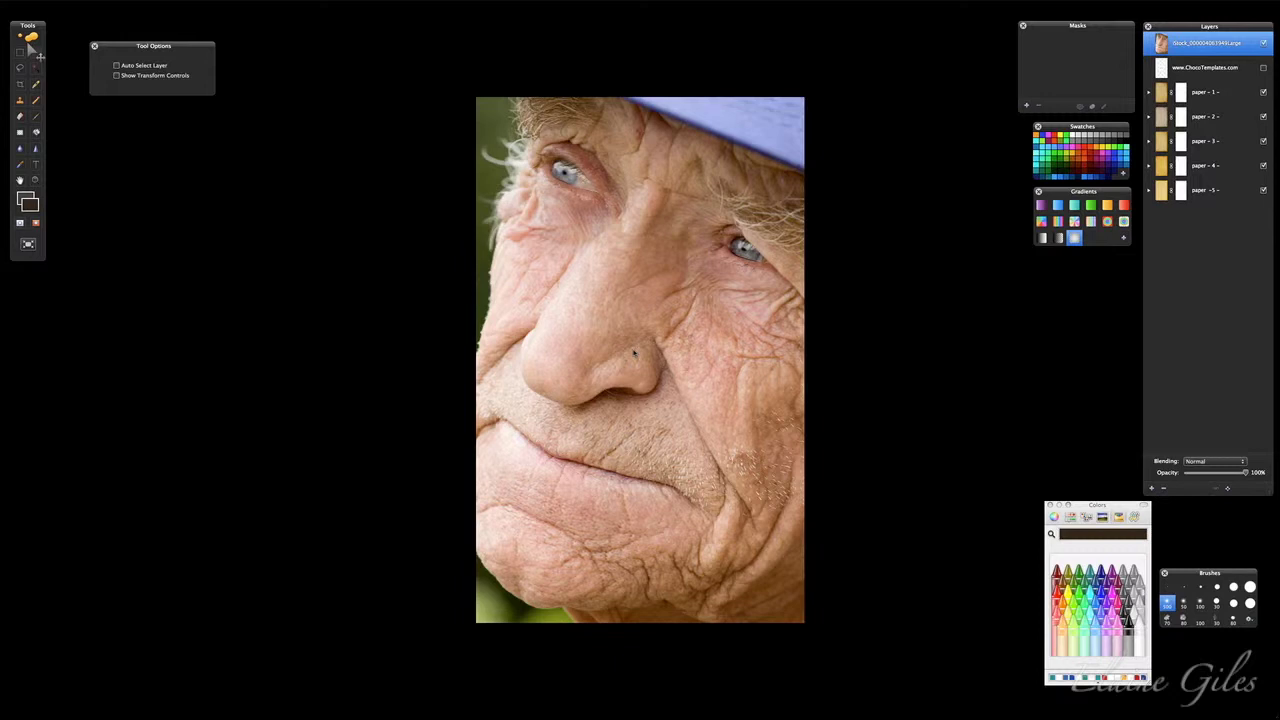
key("super+t")
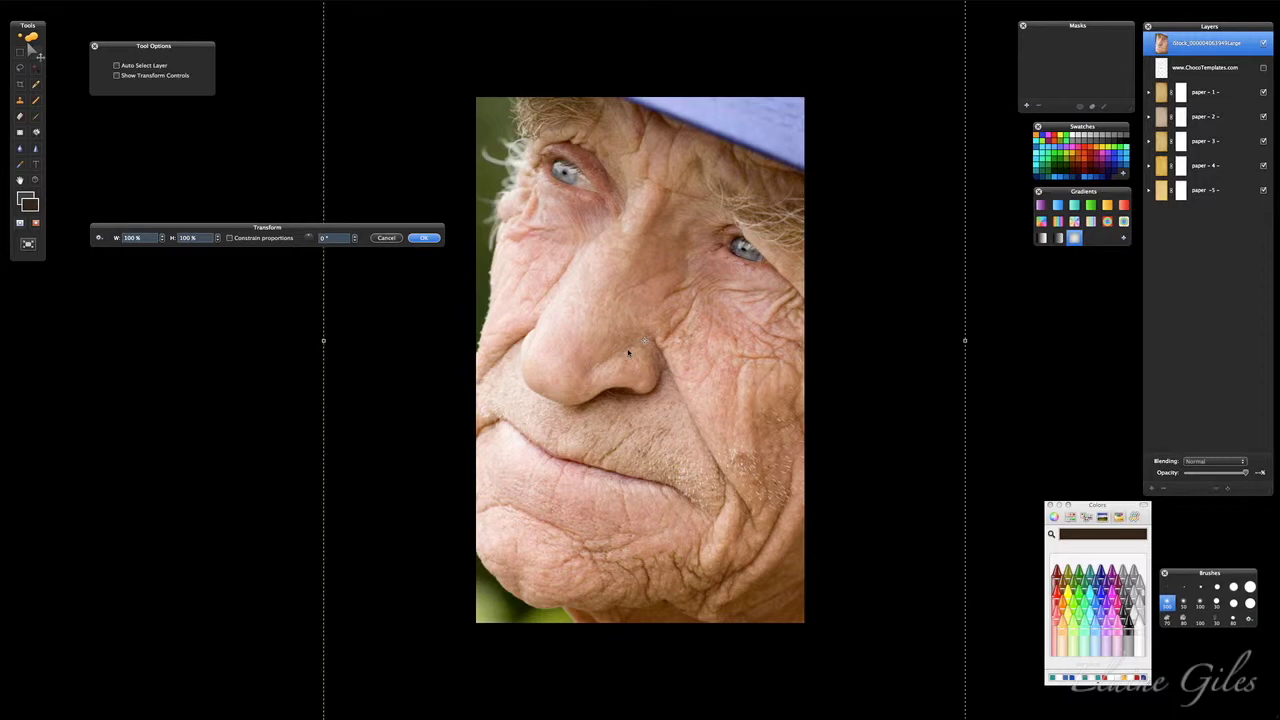
double_click(131, 238)
type("50")
key("Tab")
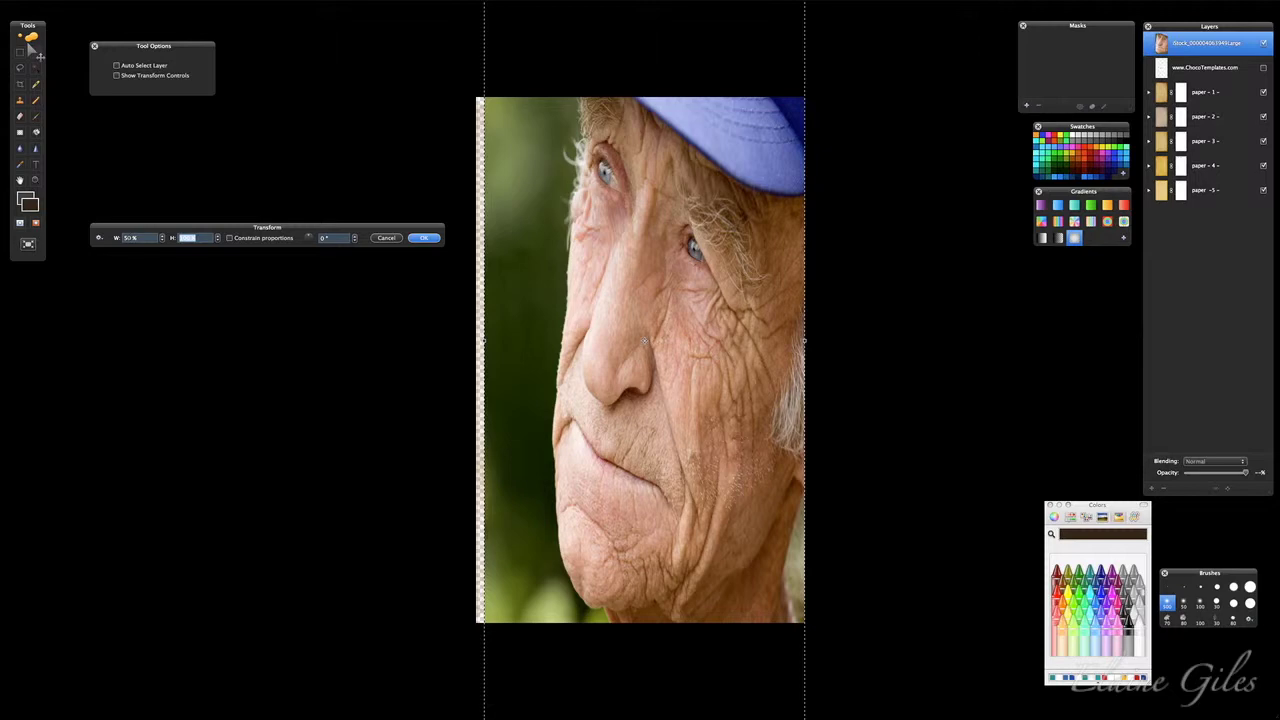
left_click(229, 238)
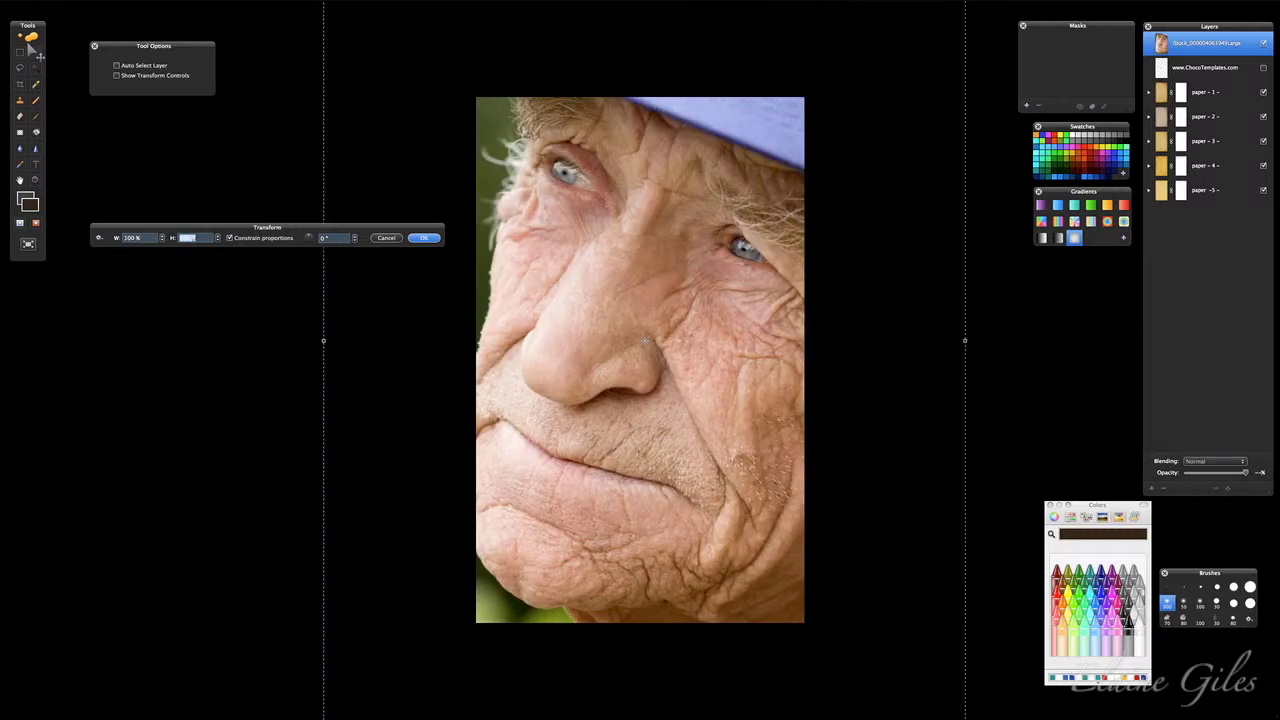
type("50")
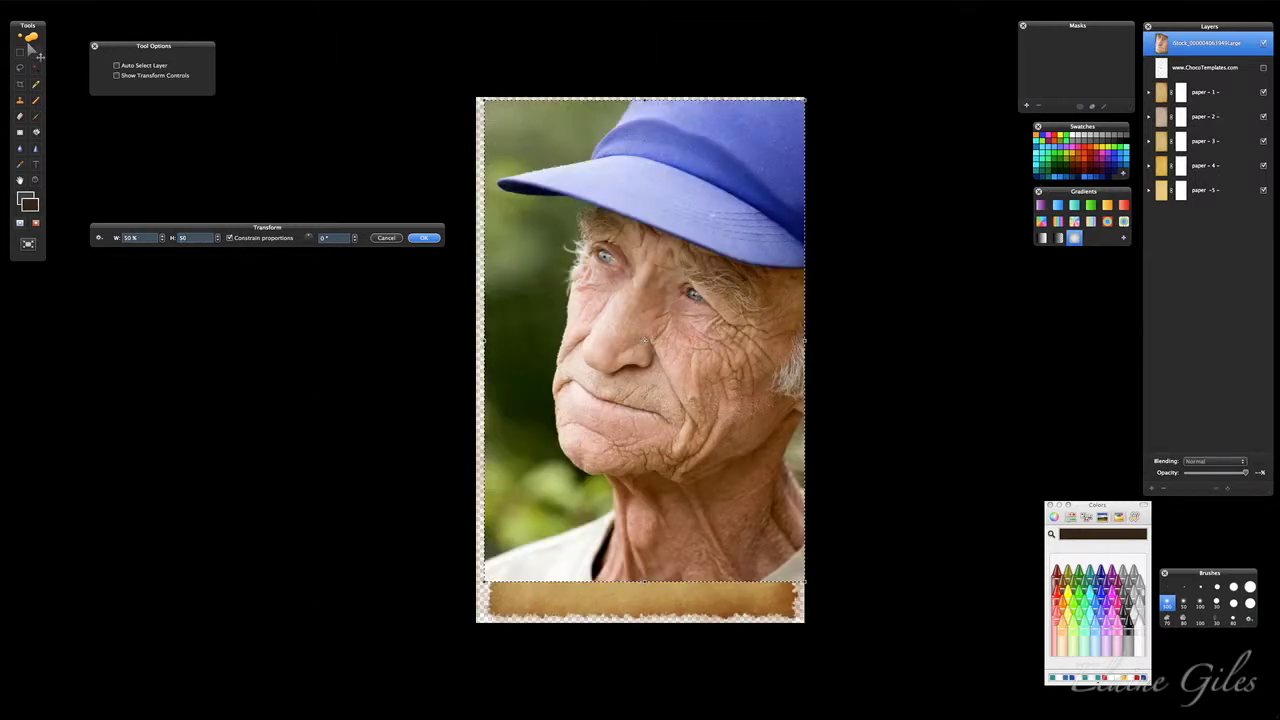
left_click(428, 245)
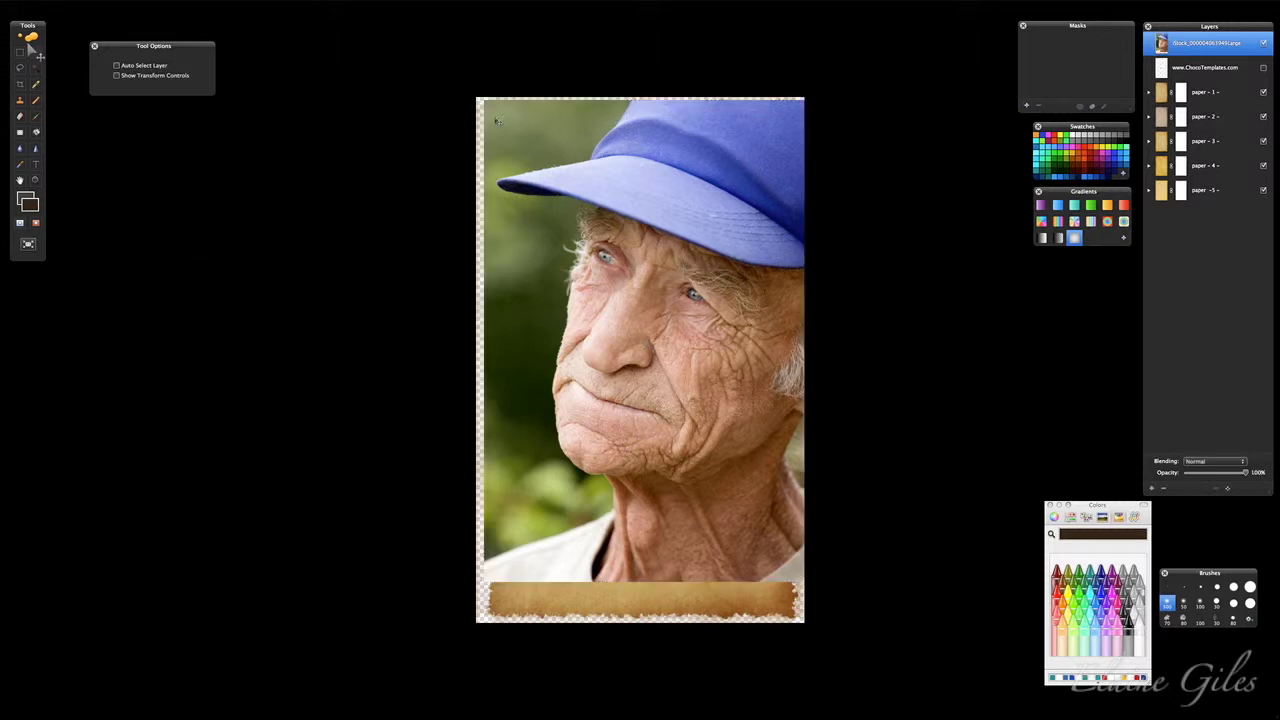
Step: Shrink the photo further to about 57%, keeping its proportions, and position it slightly above the middle of the paper
key("super+f")
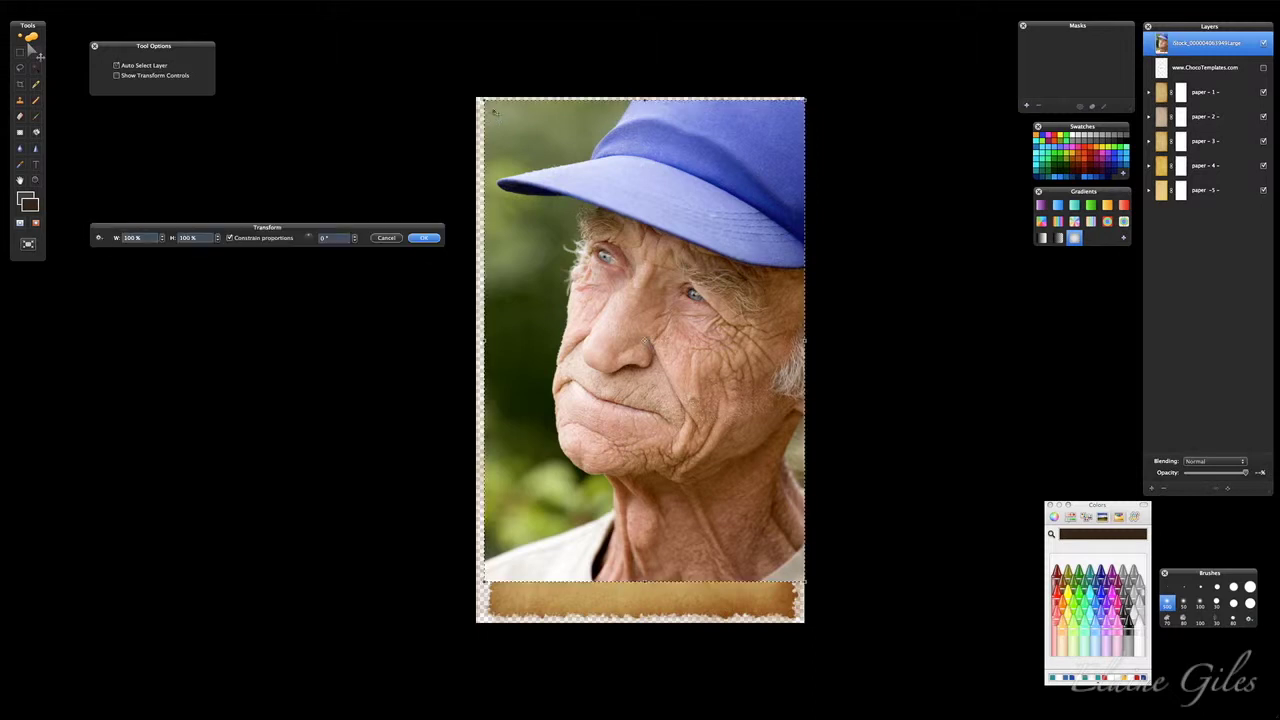
left_click_drag(478, 100, 592, 328)
left_click_drag(700, 428, 620, 322)
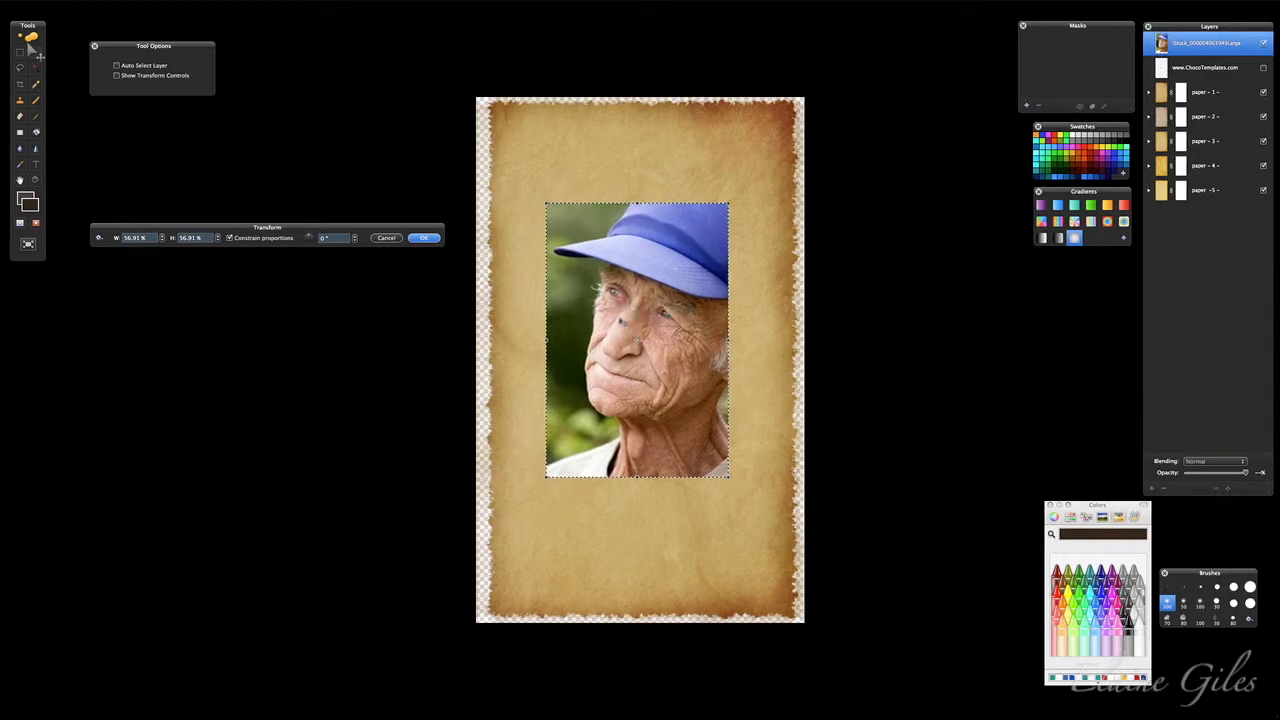
key("Return")
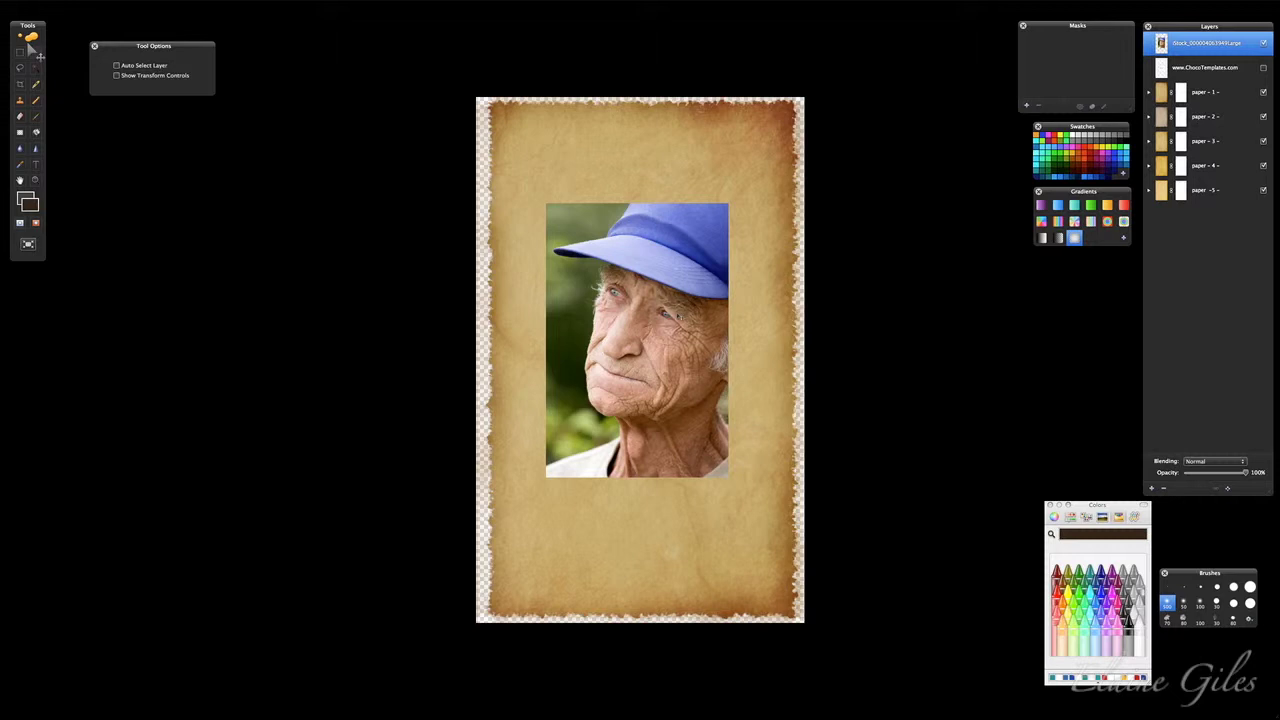
Step: Try the Darken blending mode on the photo layer, and set its blending to Luminosity
key("z")
left_click(673, 293)
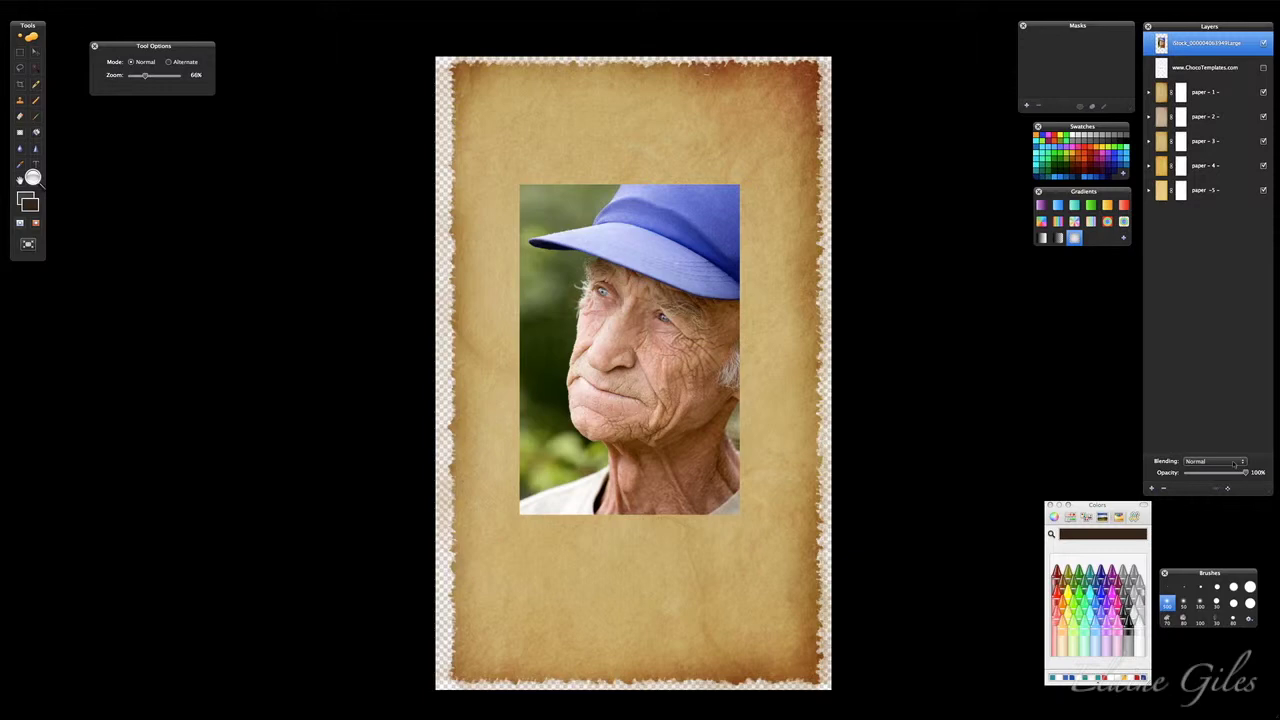
left_click(1234, 463)
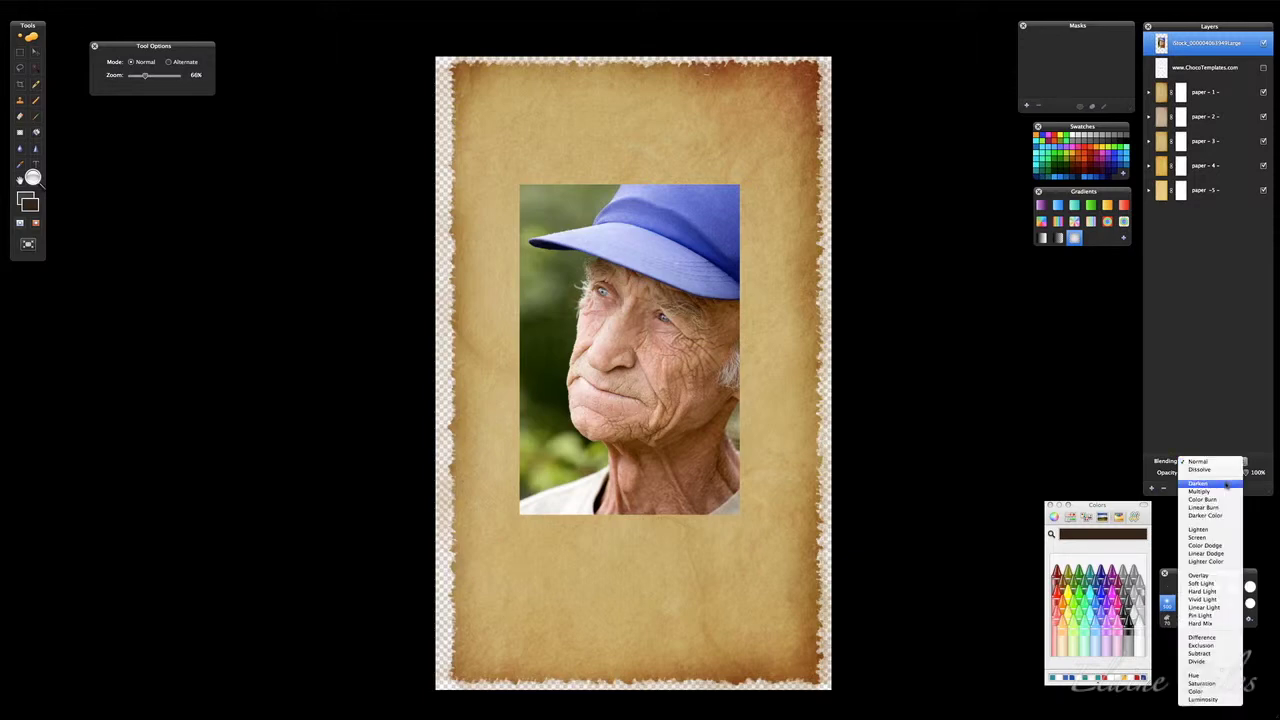
left_click(1226, 484)
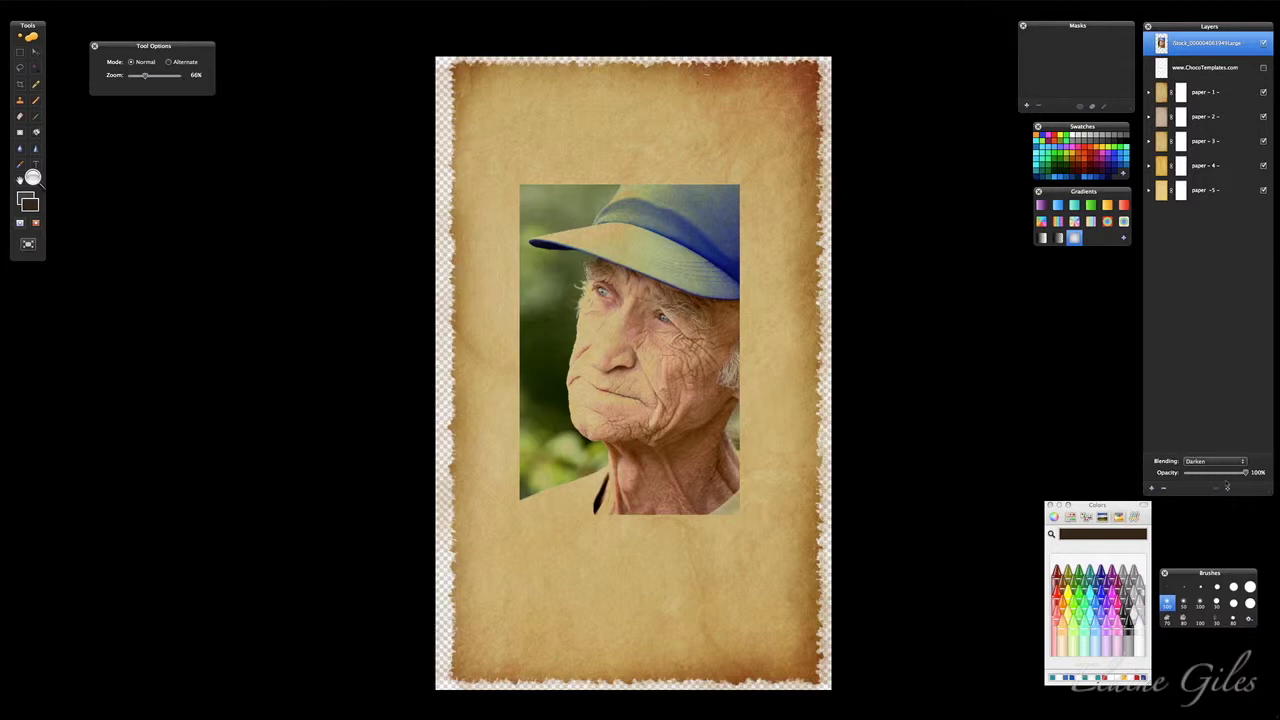
left_click(1238, 463)
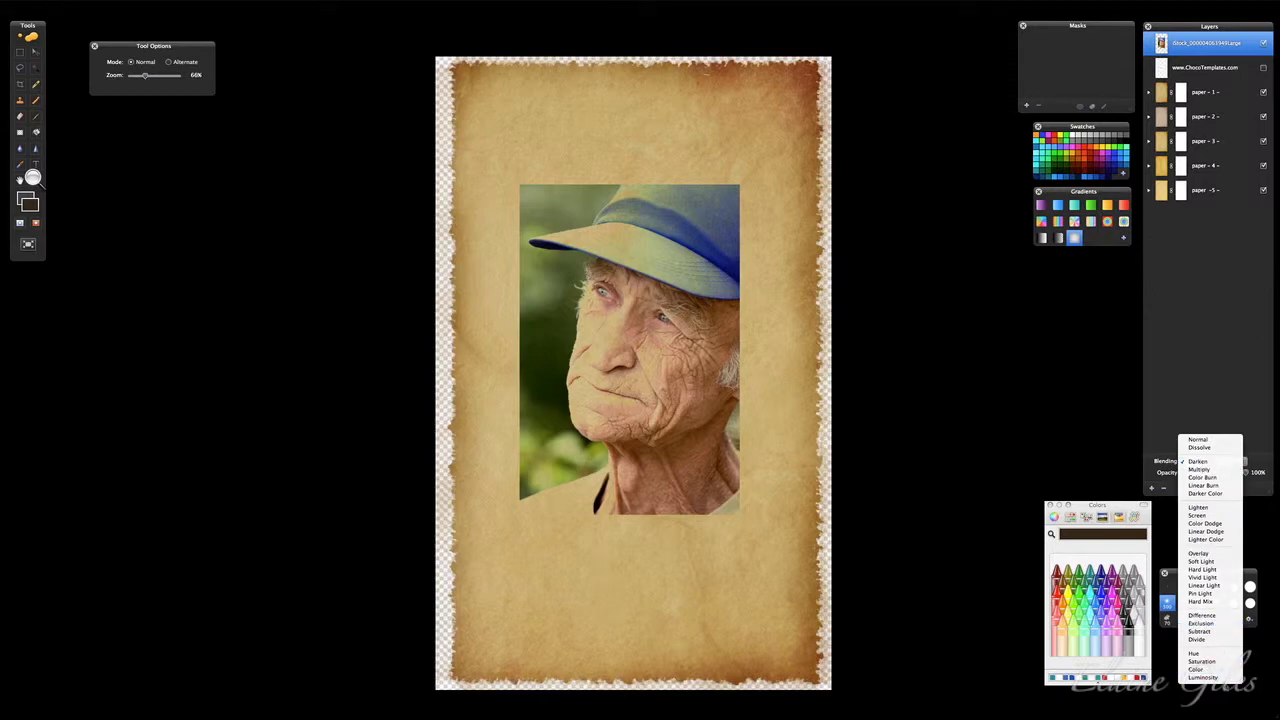
left_click(1212, 679)
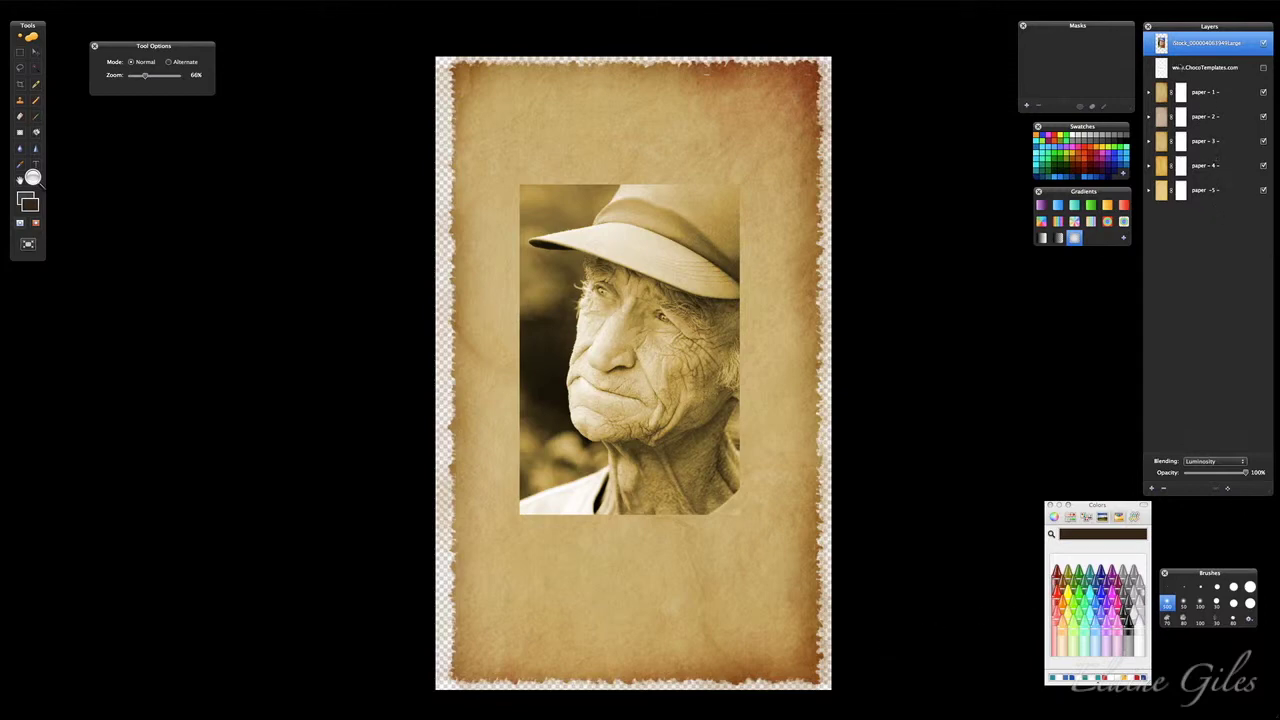
Step: Add a mask to the photo layer and brush black around the photo's edges to fade them into the paper
right_click(1166, 44)
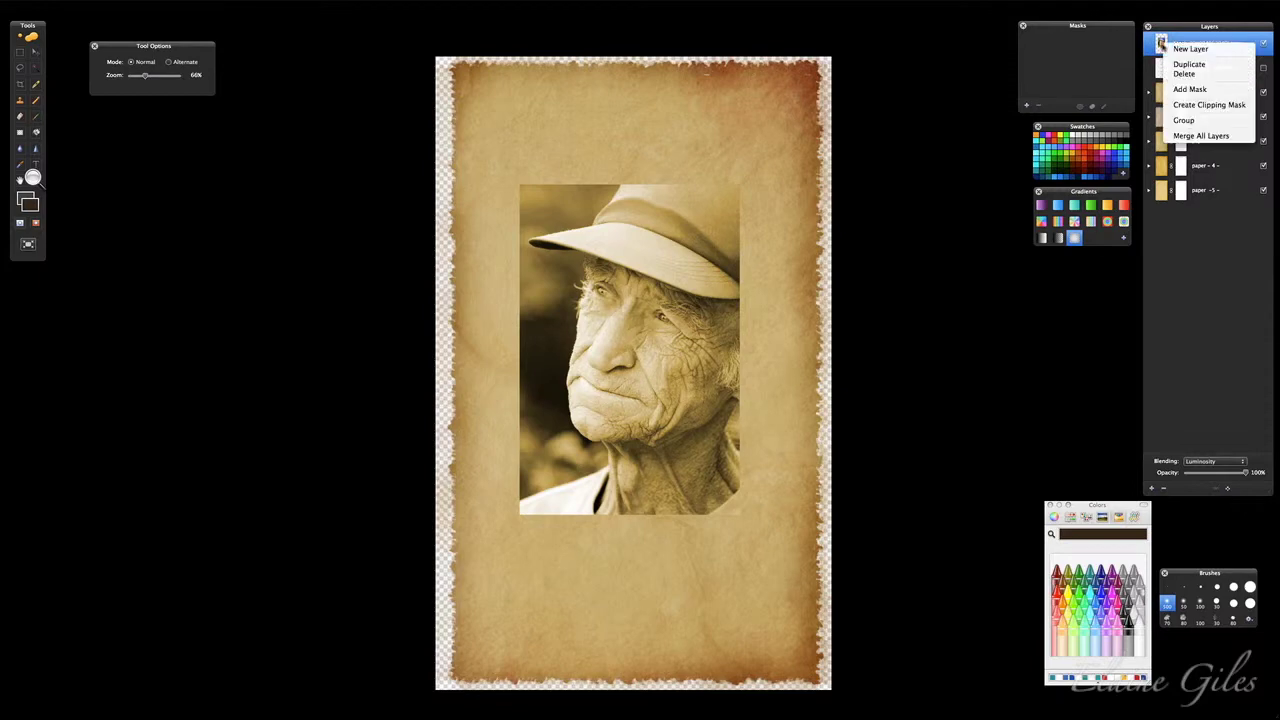
left_click(1181, 92)
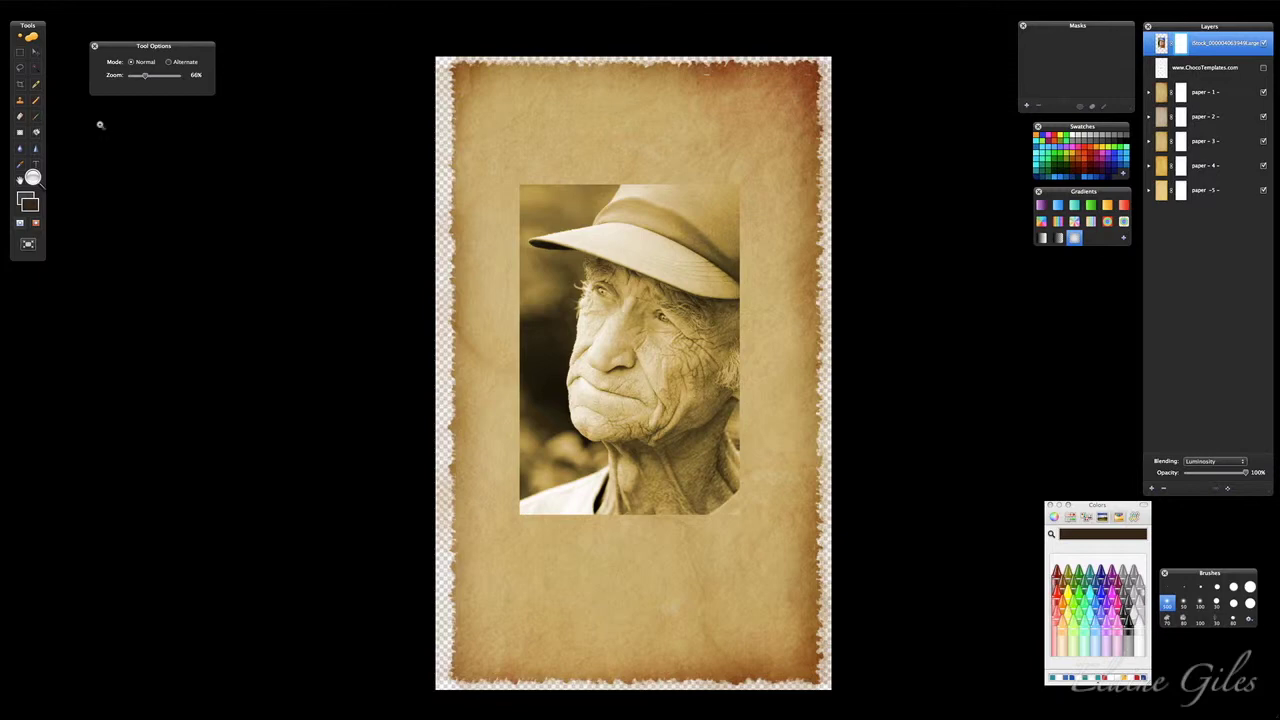
left_click(36, 116)
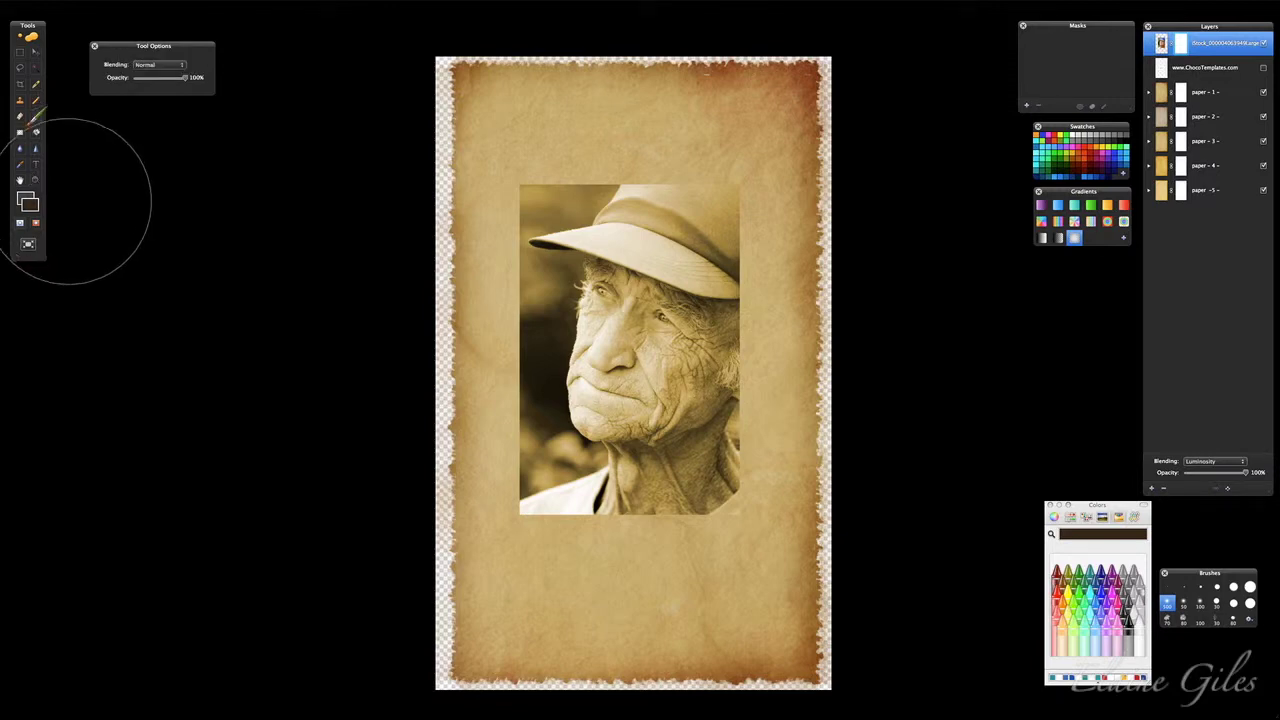
key("d")
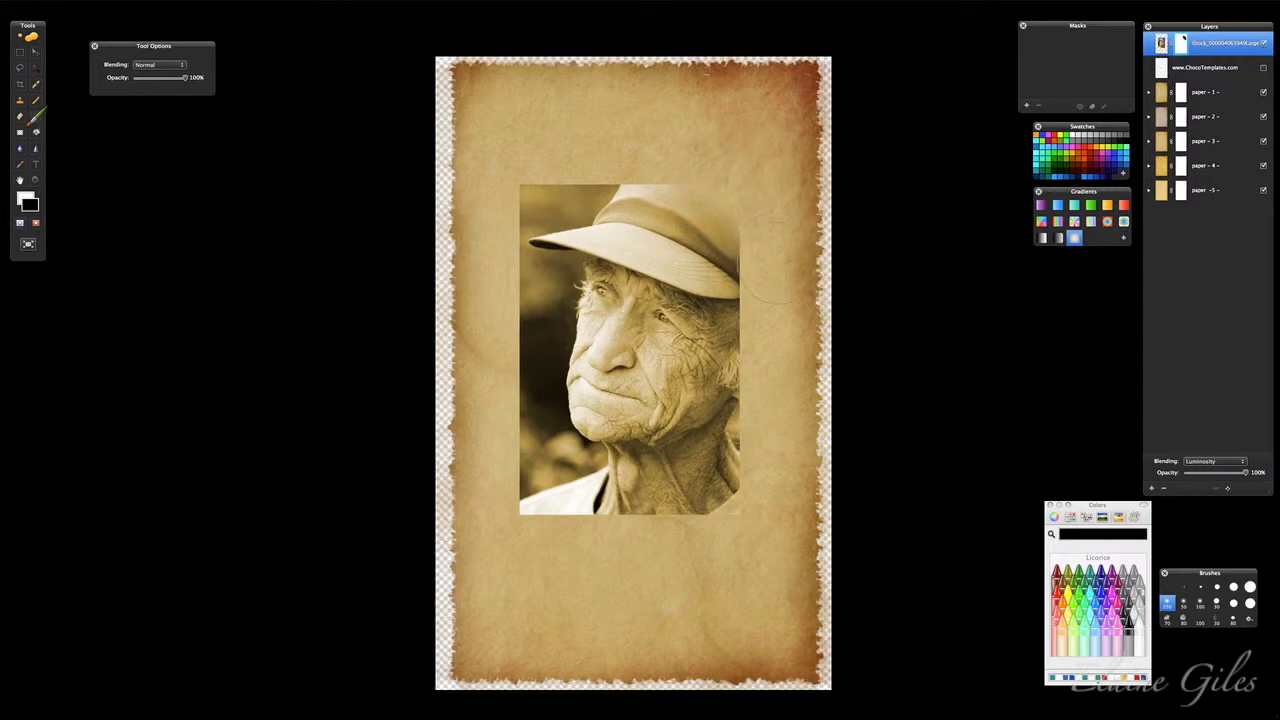
mouse_move(762, 219)
left_mouse_down()
mouse_move(758, 345)
mouse_move(758, 270)
mouse_move(758, 330)
left_mouse_up()
mouse_move(730, 270)
left_mouse_down()
mouse_move(720, 500)
mouse_move(715, 450)
mouse_move(705, 500)
mouse_move(775, 366)
mouse_move(716, 470)
mouse_move(560, 500)
mouse_move(505, 456)
mouse_move(535, 450)
mouse_move(690, 505)
mouse_move(660, 490)
mouse_move(610, 530)
left_mouse_up()
mouse_move(515, 450)
left_mouse_down()
mouse_move(485, 340)
mouse_move(505, 205)
mouse_move(650, 192)
mouse_move(505, 210)
mouse_move(612, 201)
left_mouse_up()
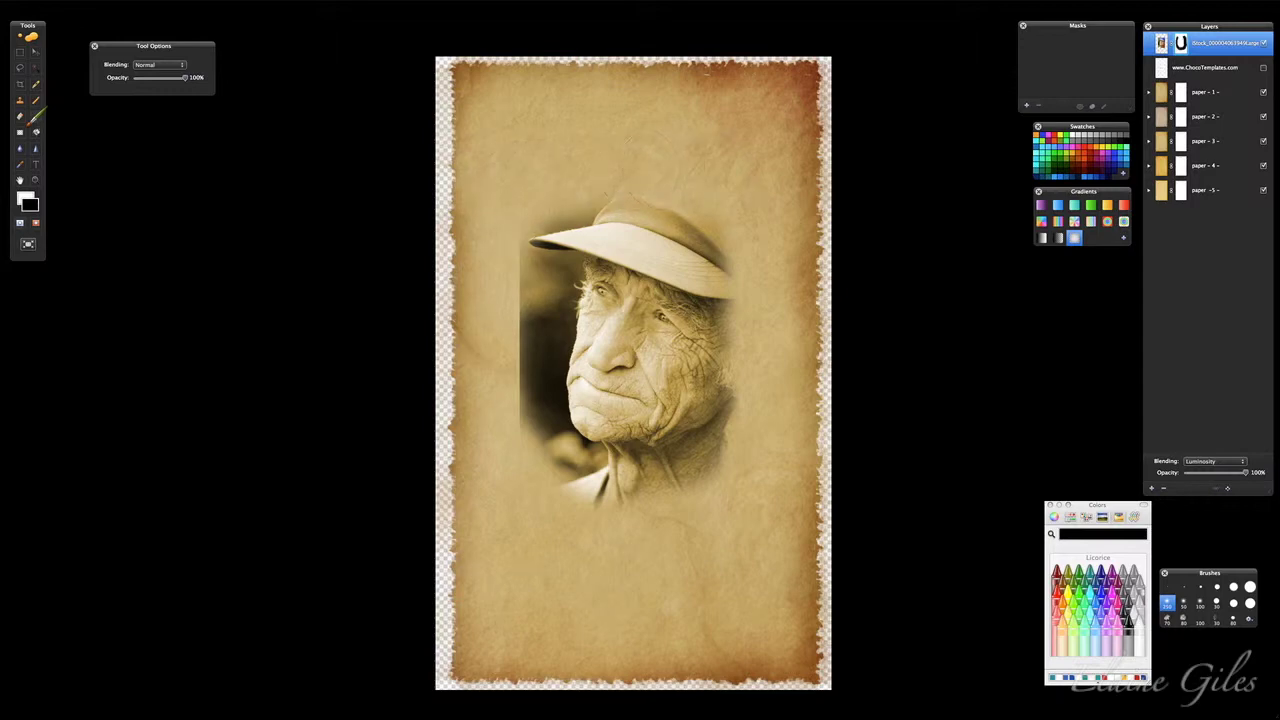
mouse_move(508, 196)
left_mouse_down()
mouse_move(500, 402)
mouse_move(523, 470)
mouse_move(515, 440)
mouse_move(509, 452)
mouse_move(514, 265)
mouse_move(495, 380)
mouse_move(532, 498)
left_mouse_up()
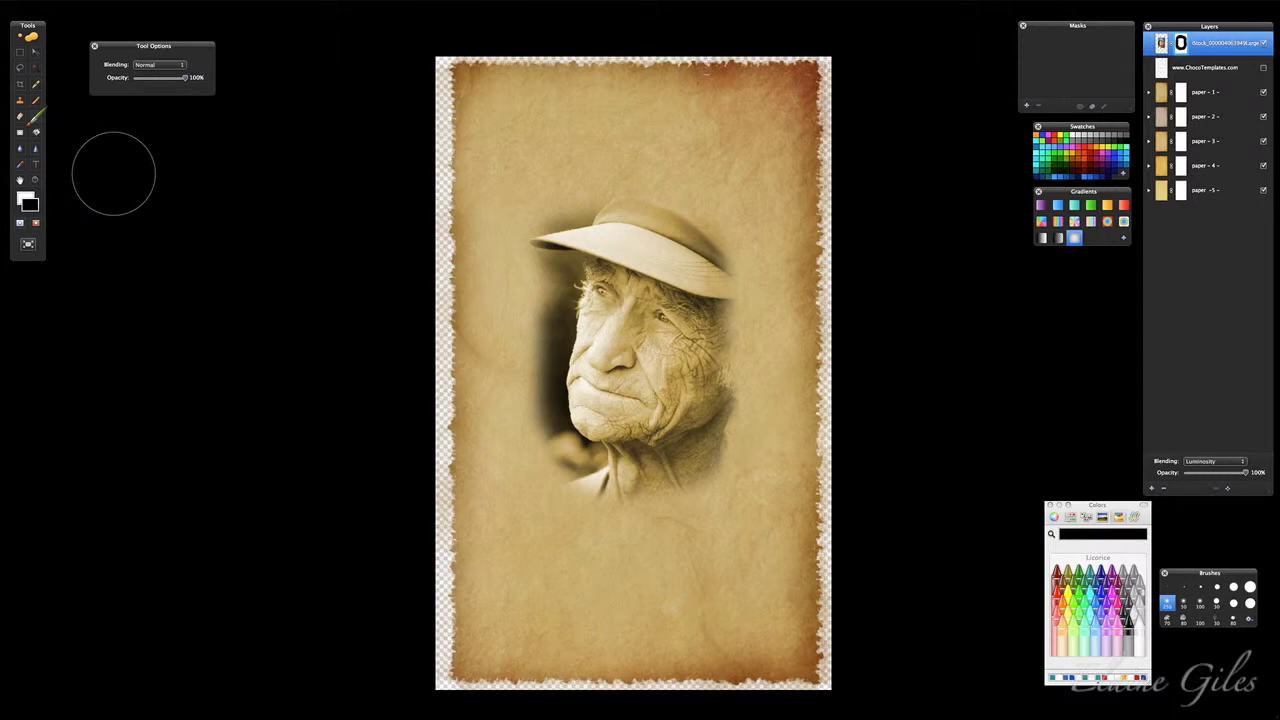
Step: Start a text layer above the man's cap, keeping the Wanted Poster Caps font
left_click(36, 50)
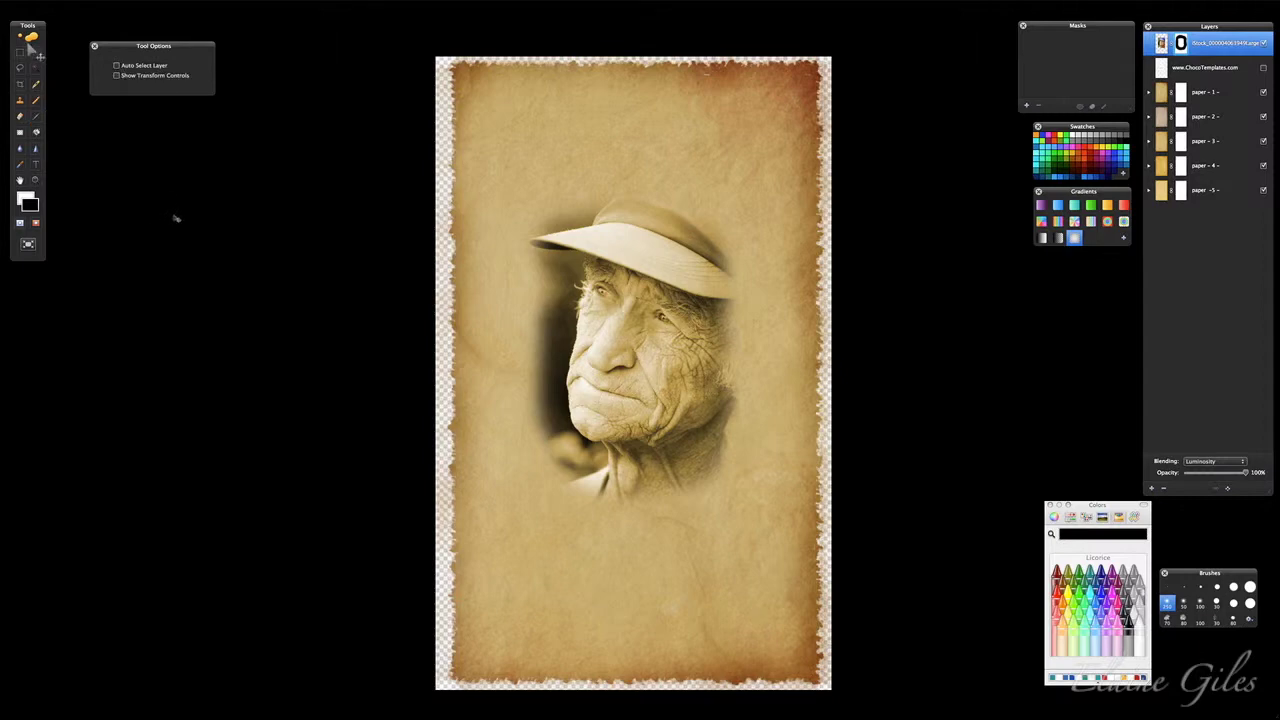
key("t")
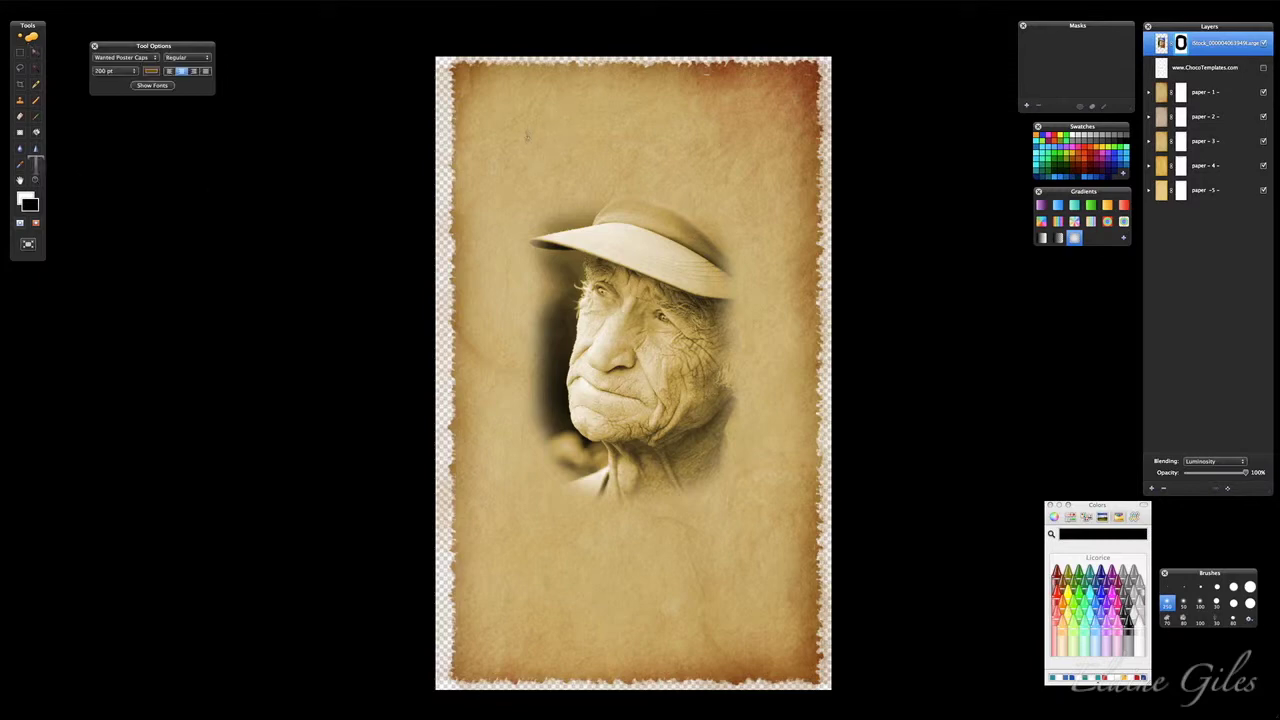
left_click(528, 138)
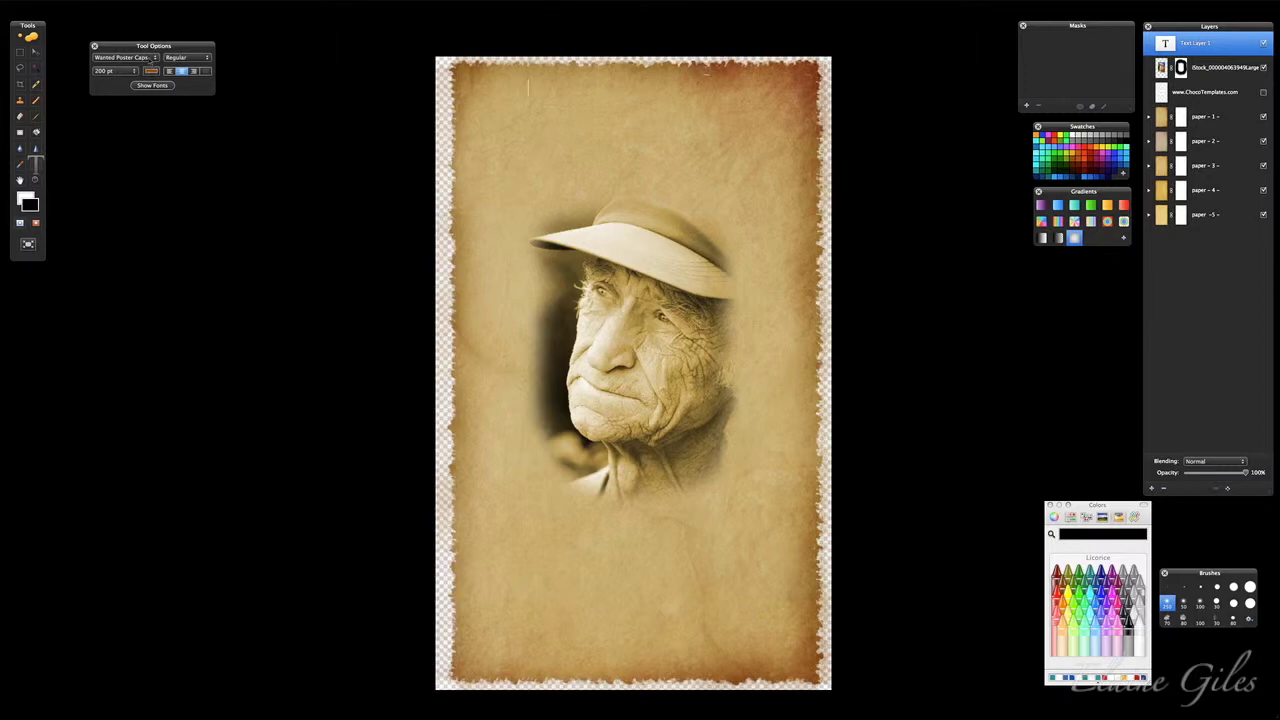
left_click(150, 58)
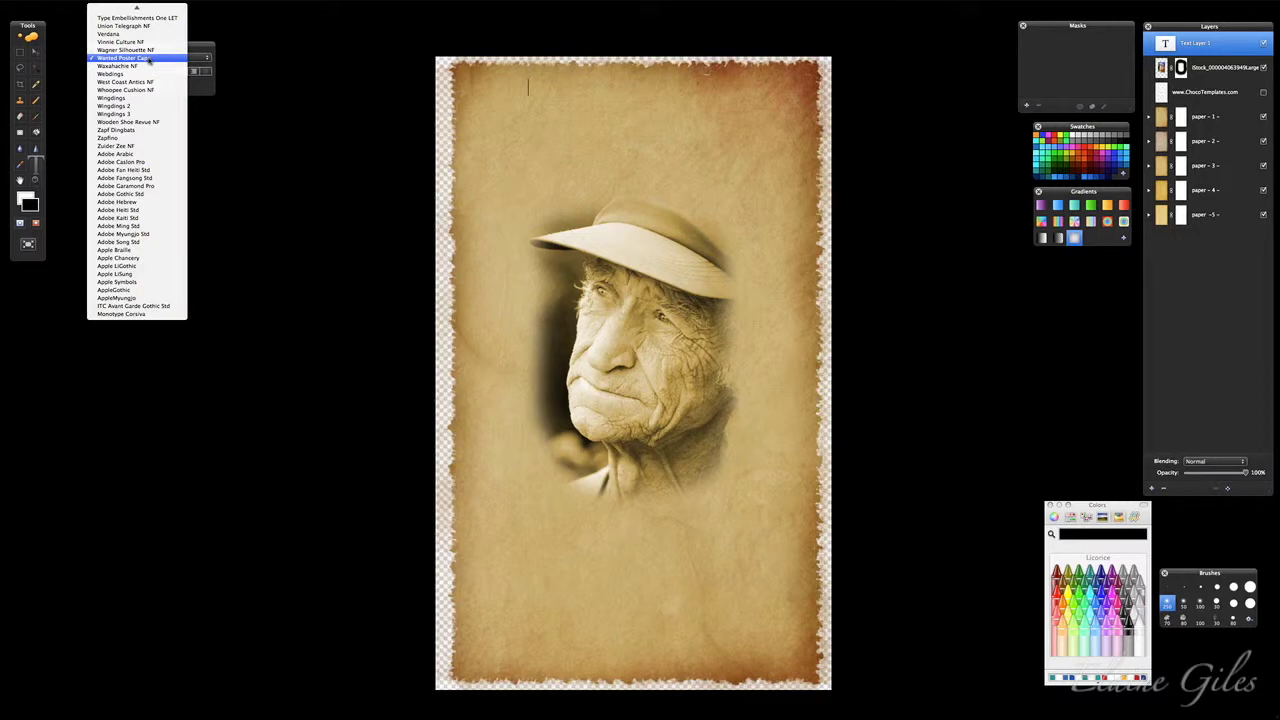
left_click(150, 58)
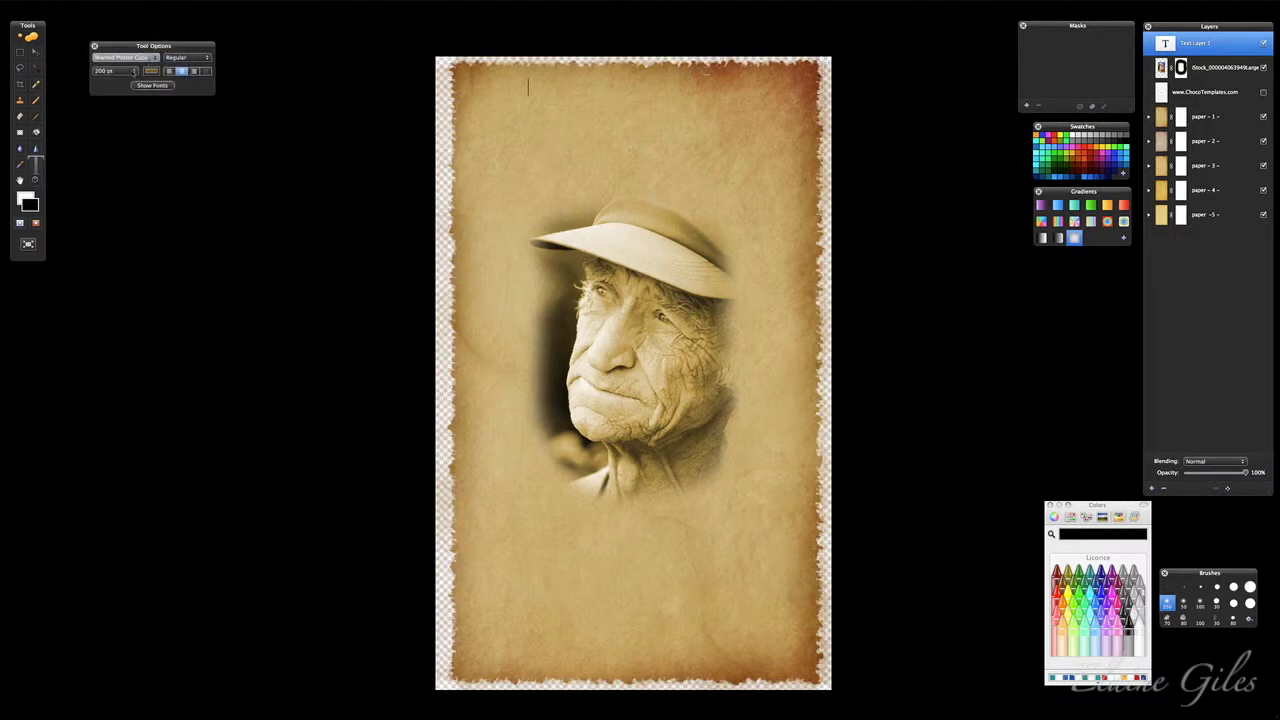
Step: Search the font families for "nash" and try to choose Nashville Regular as the text font
left_click(155, 86)
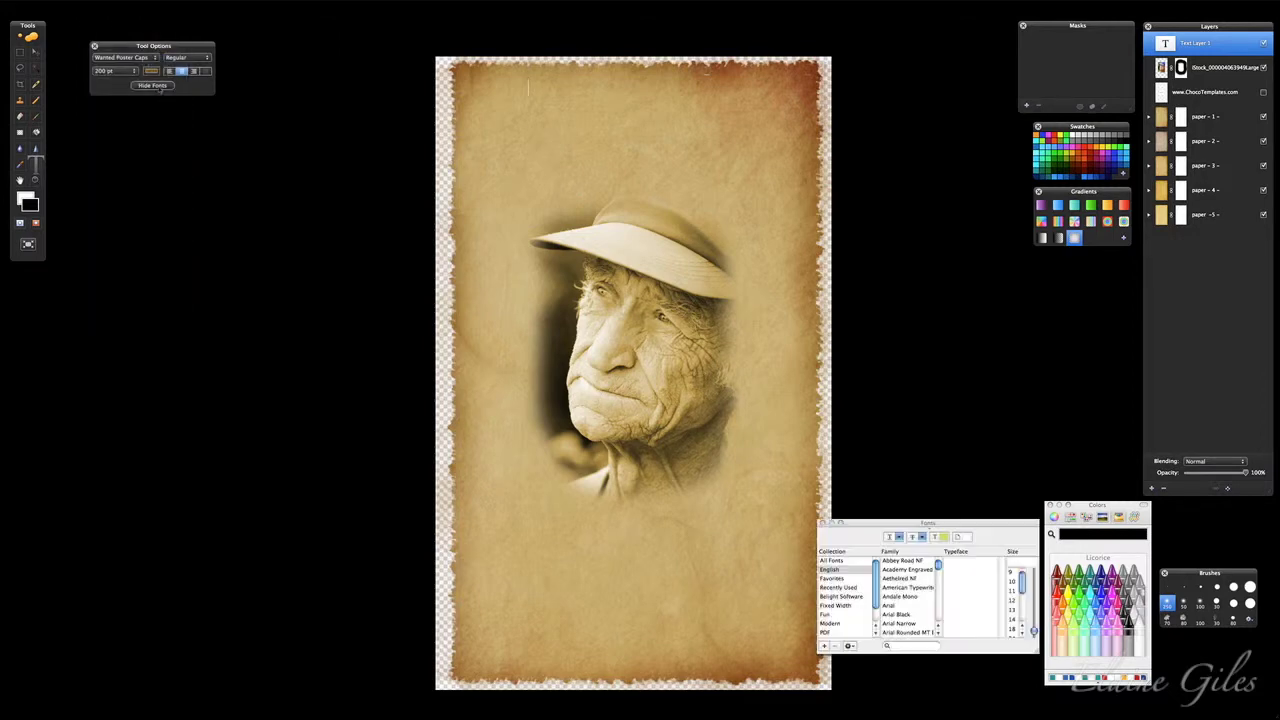
left_click(903, 647)
type("e")
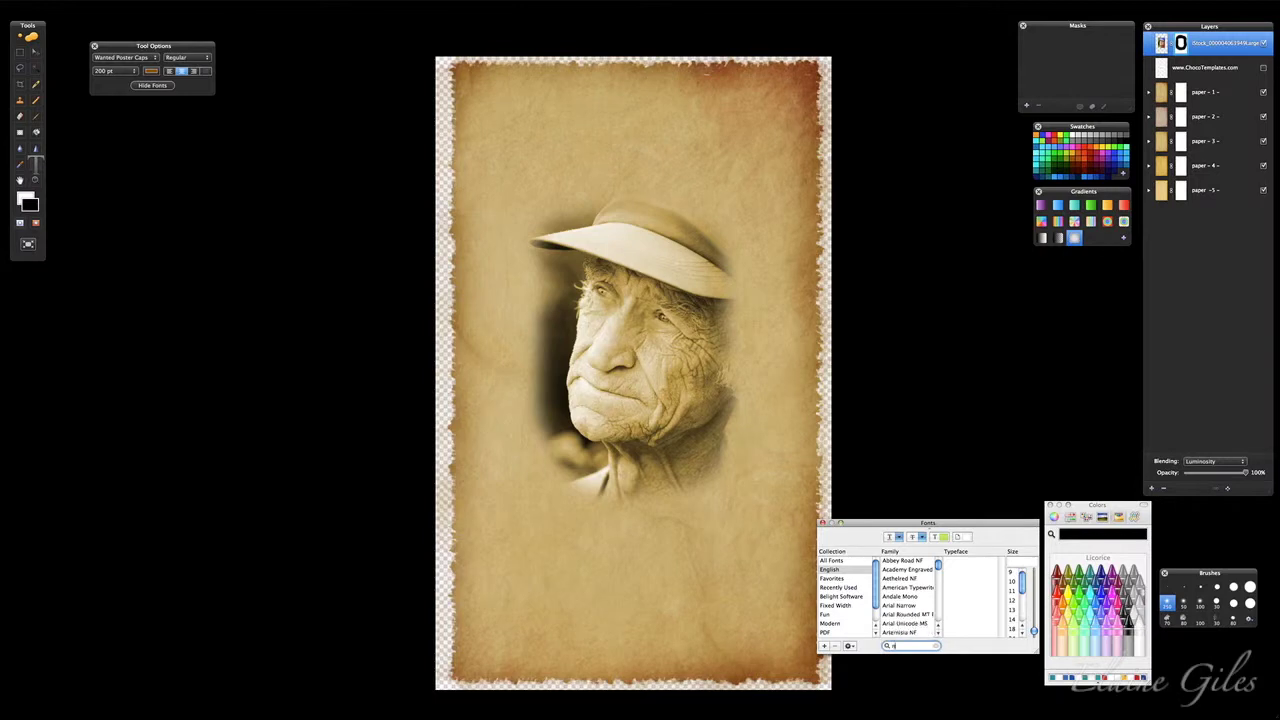
type("ash")
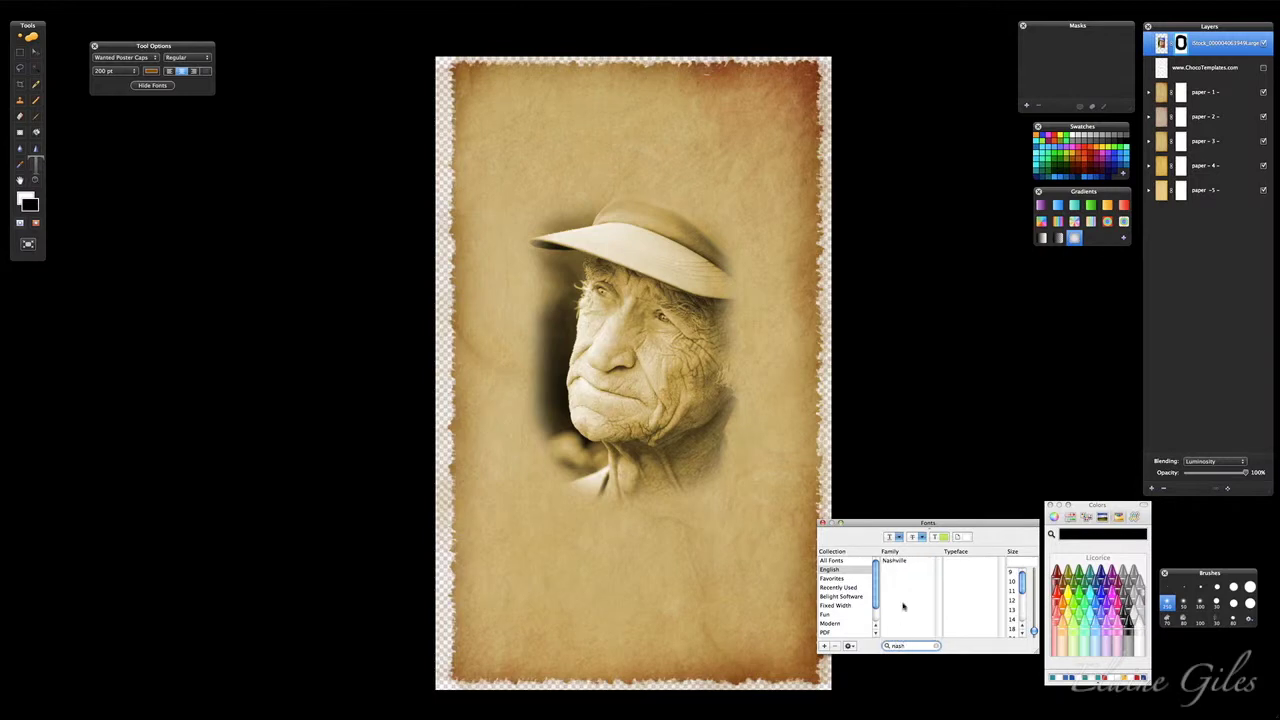
left_click(904, 562)
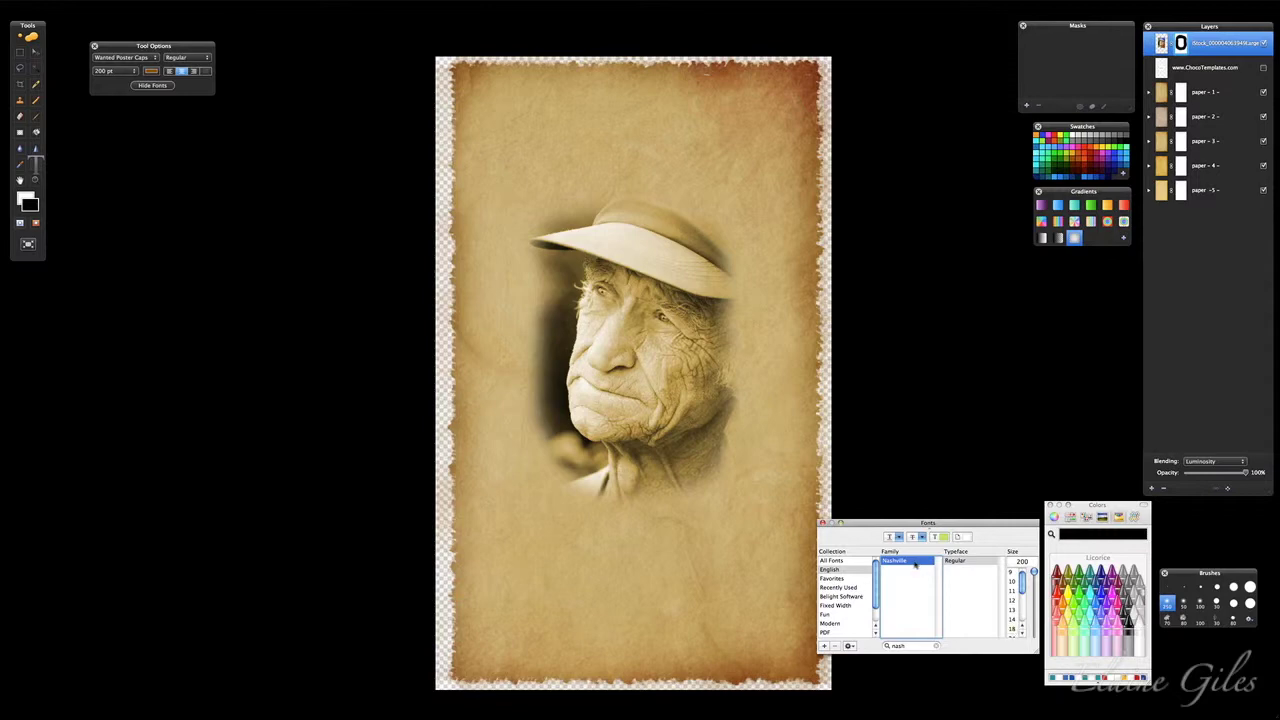
left_click(822, 523)
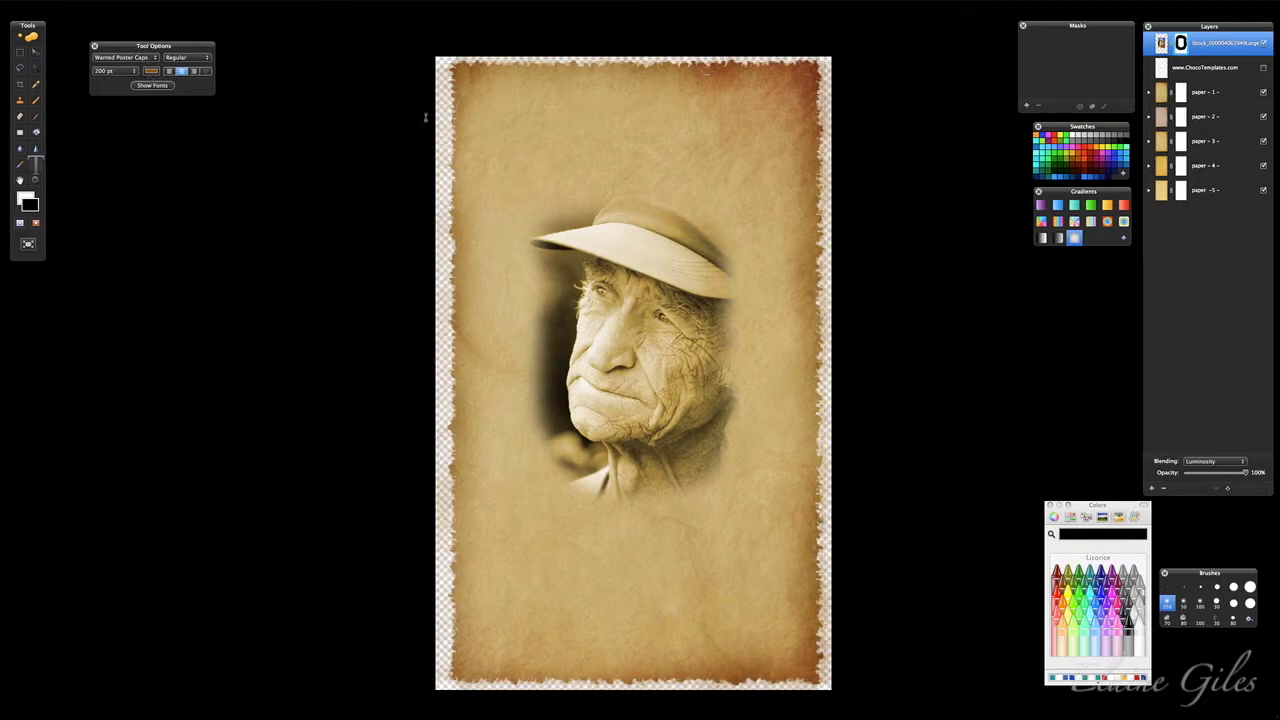
Step: Add a text layer reading "WANTED" near the top of the paper, above the portrait
left_click(547, 118)
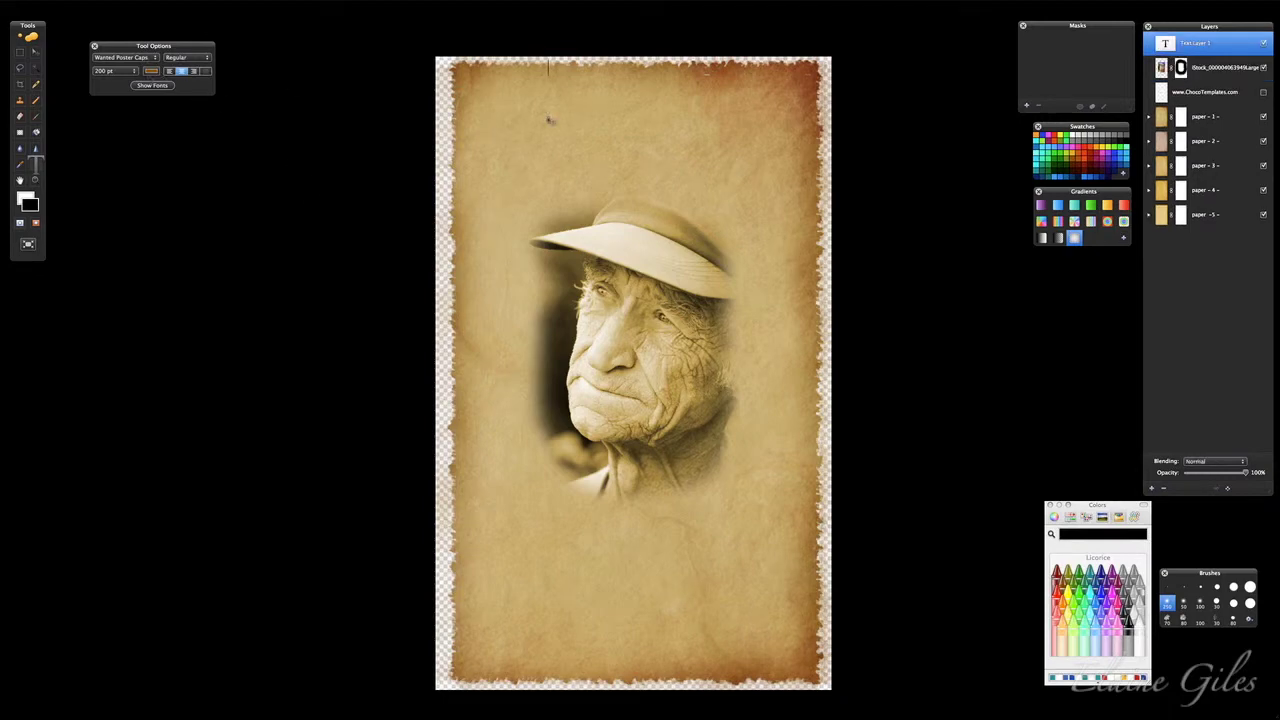
type("T")
key("BackSpace")
type("WAN")
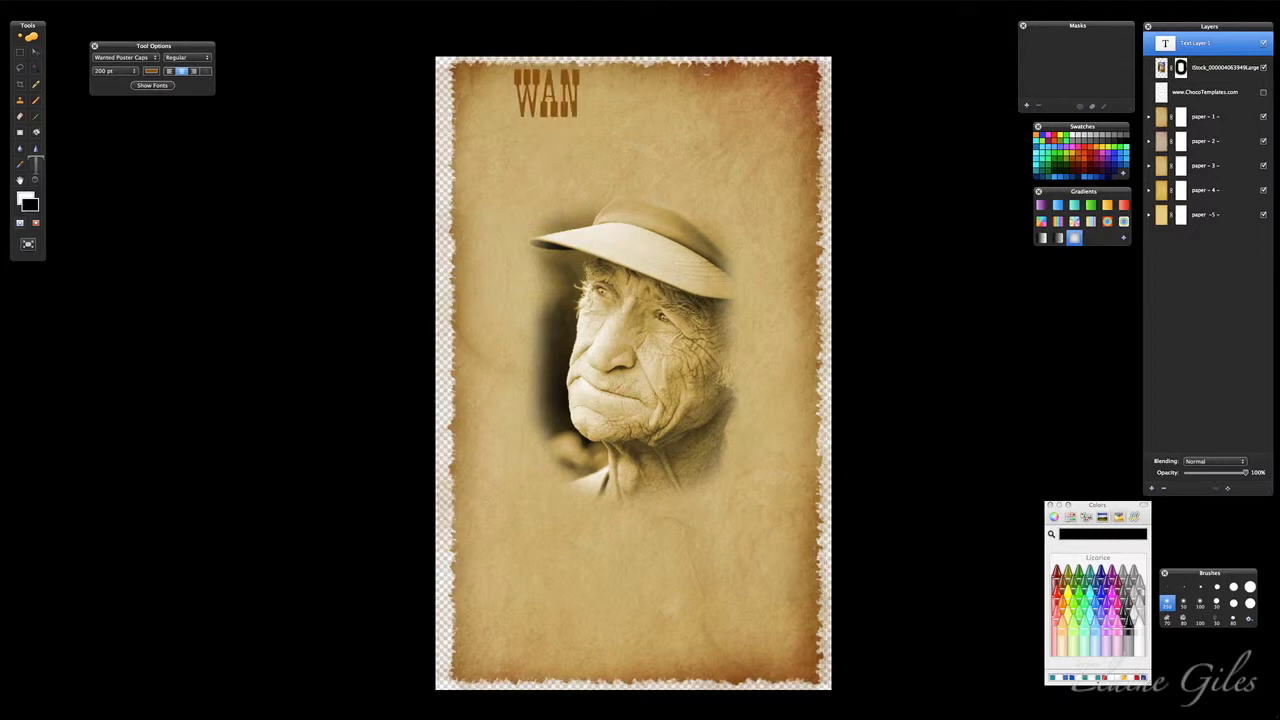
type("TED")
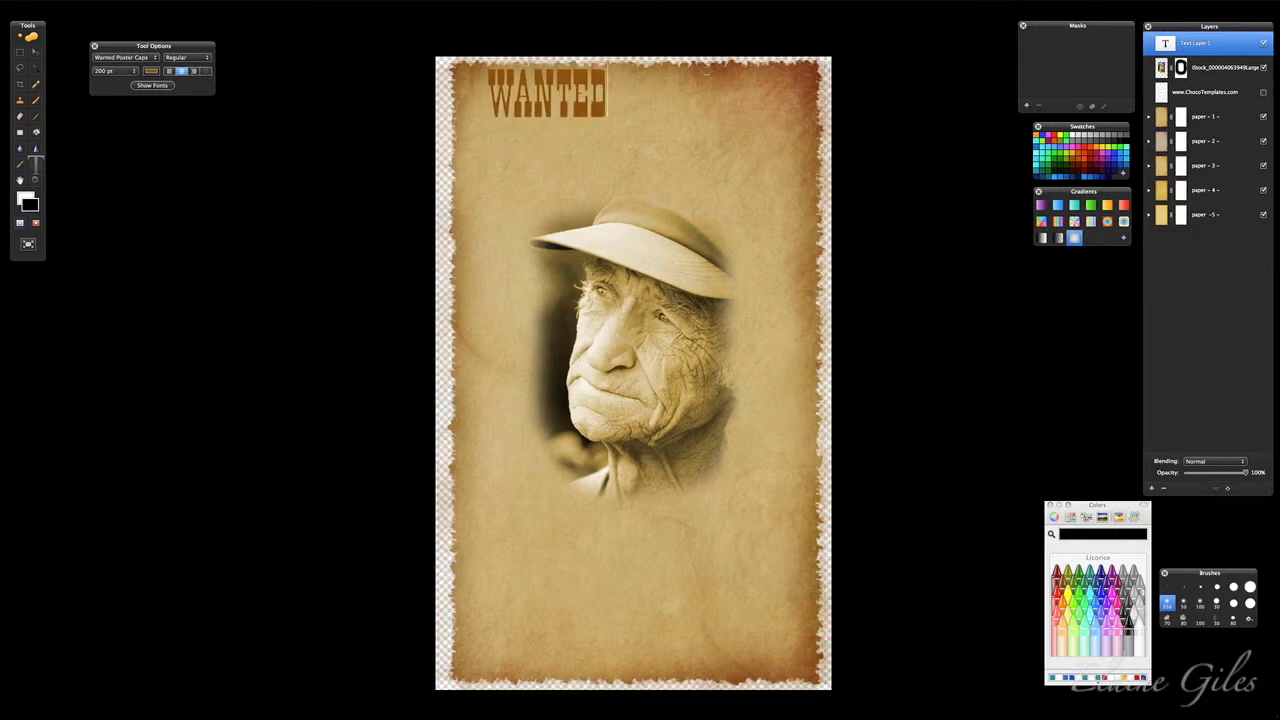
Step: Change the font of the whole WANTED heading to Nashville
key("super+a")
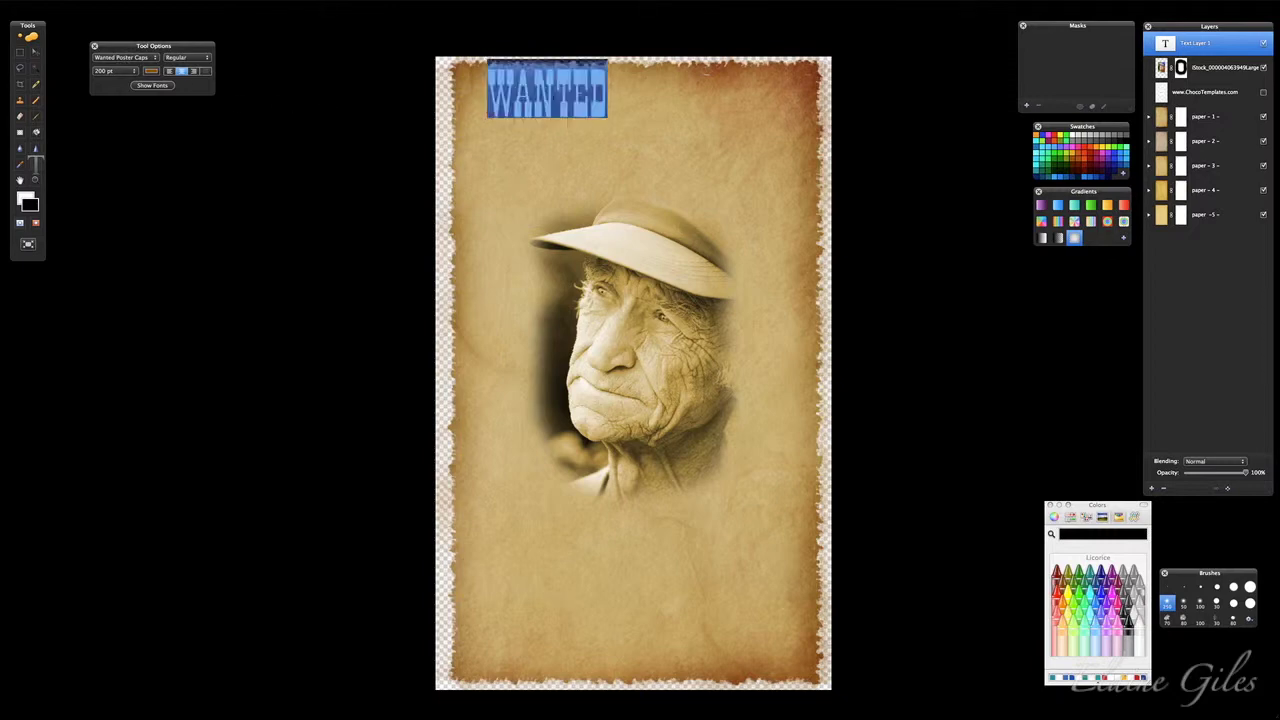
left_click(140, 58)
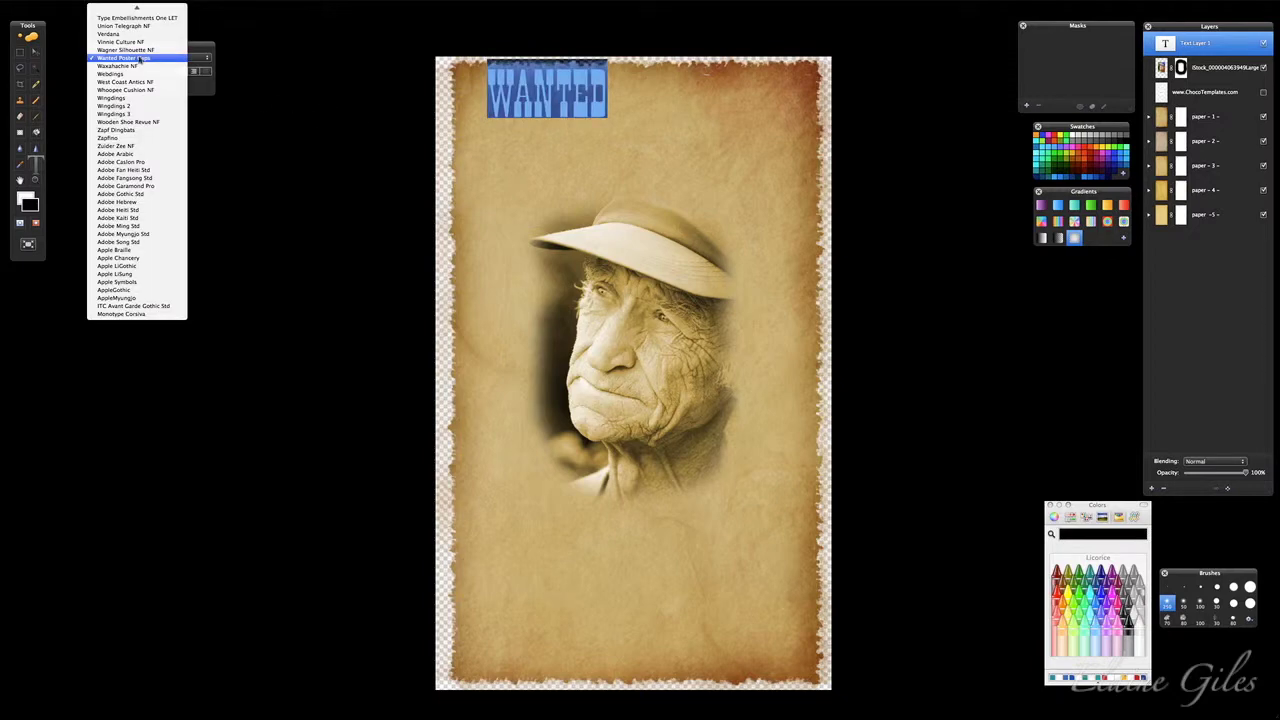
scroll(145, 52, "up", 10)
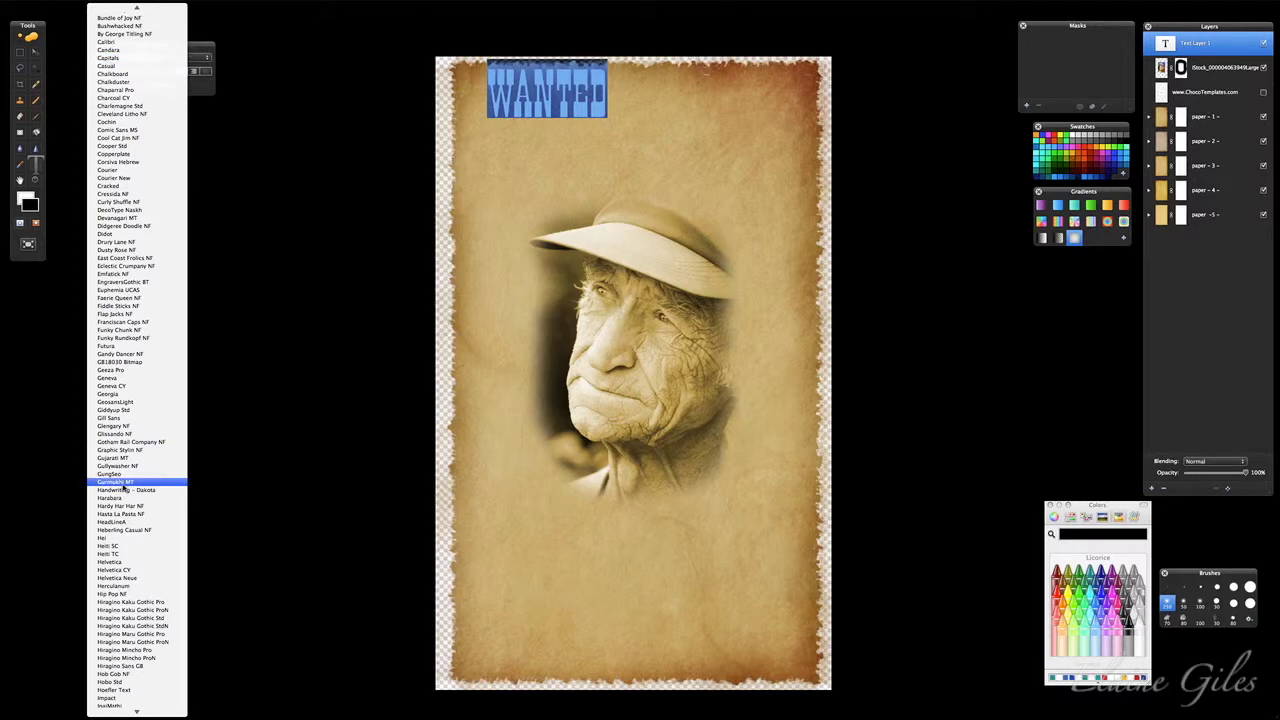
scroll(150, 603, "down", 10)
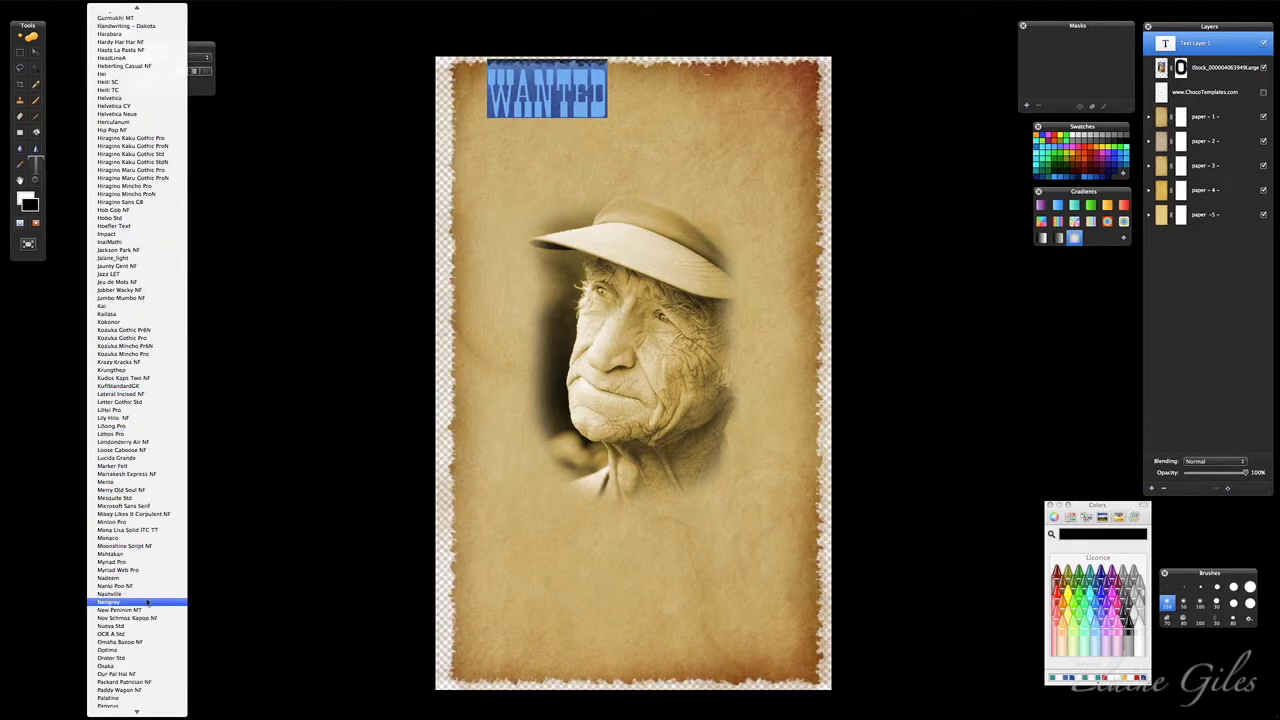
left_click(145, 594)
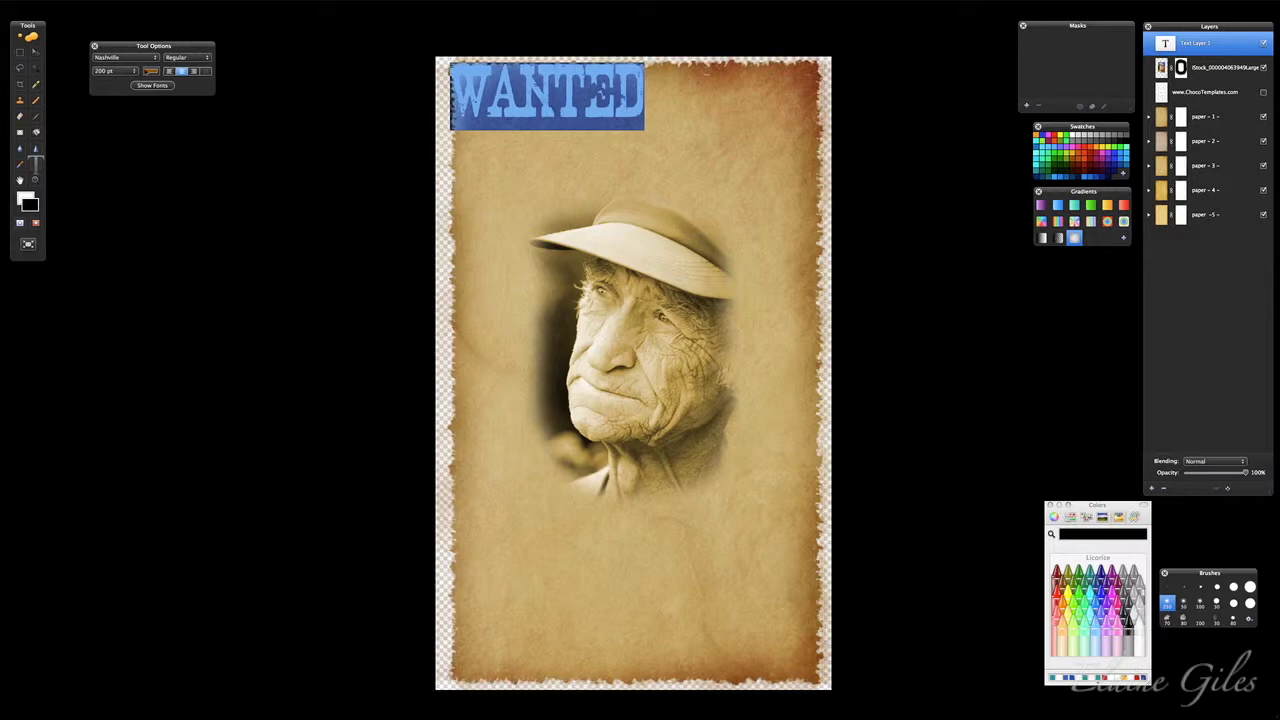
Step: Set the WANTED heading's font size to 300 pt and close the font settings
left_click(133, 71)
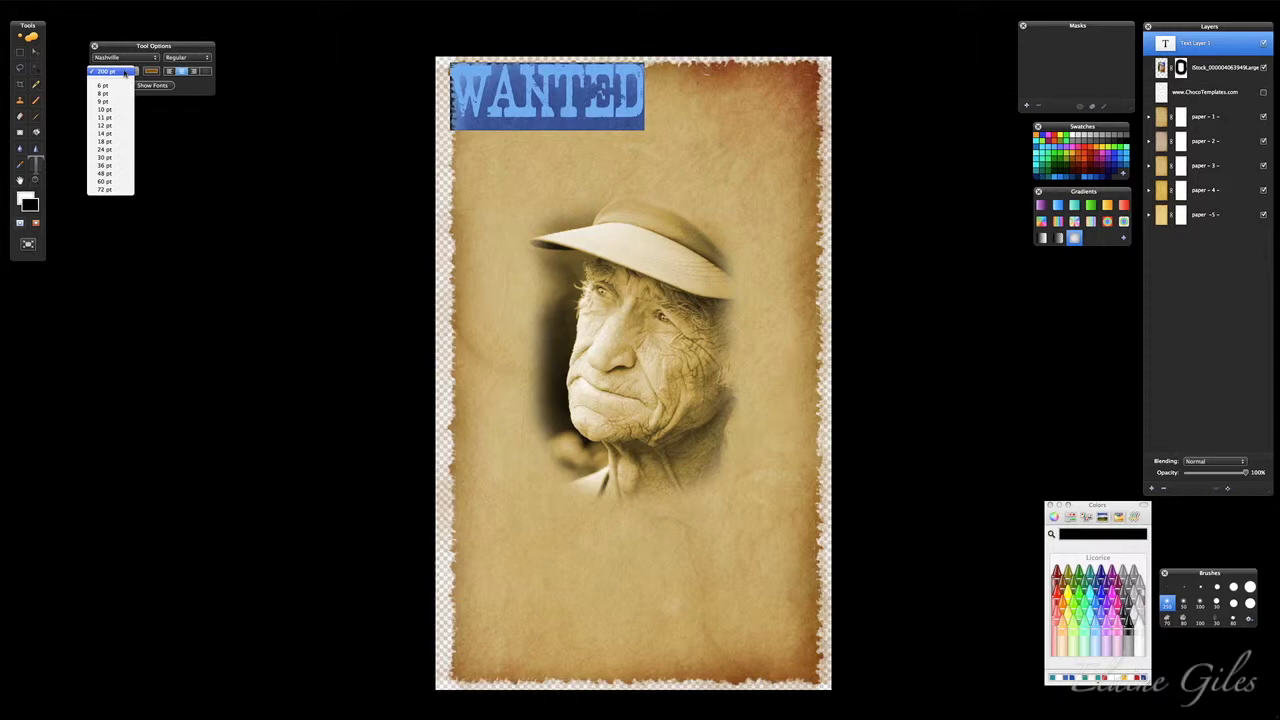
left_click(186, 87)
left_click(157, 86)
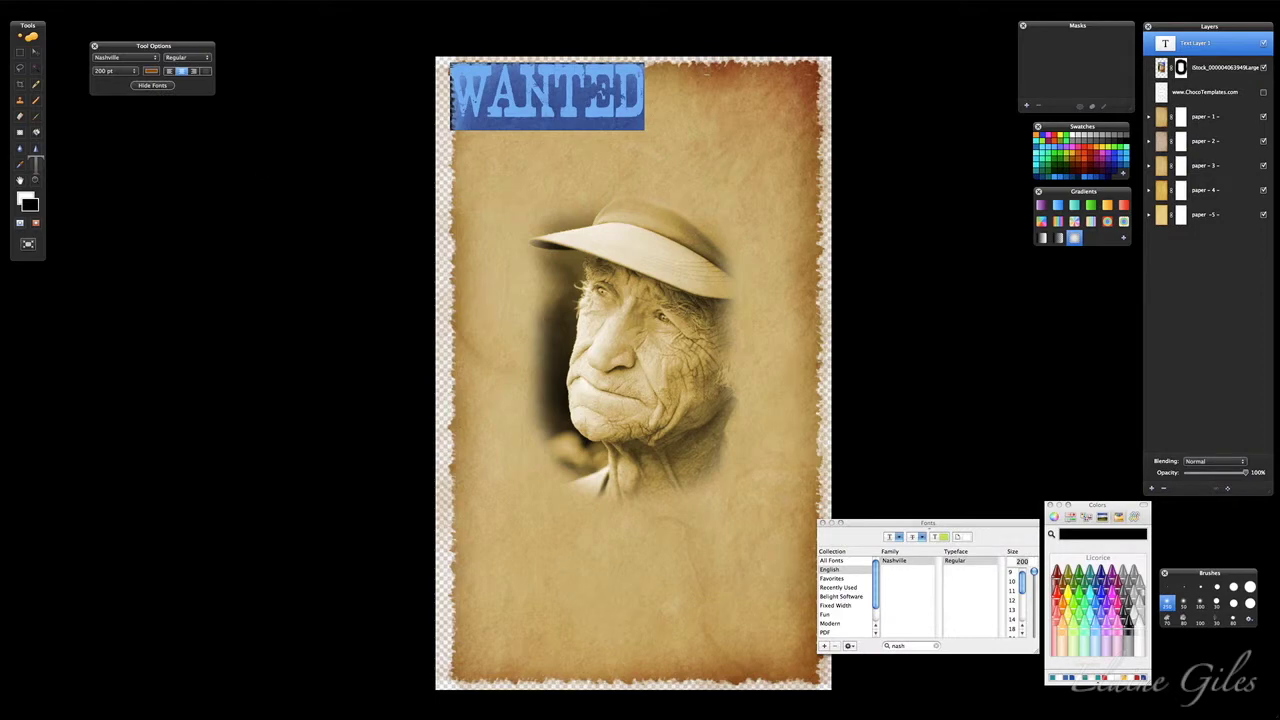
left_click(1021, 562)
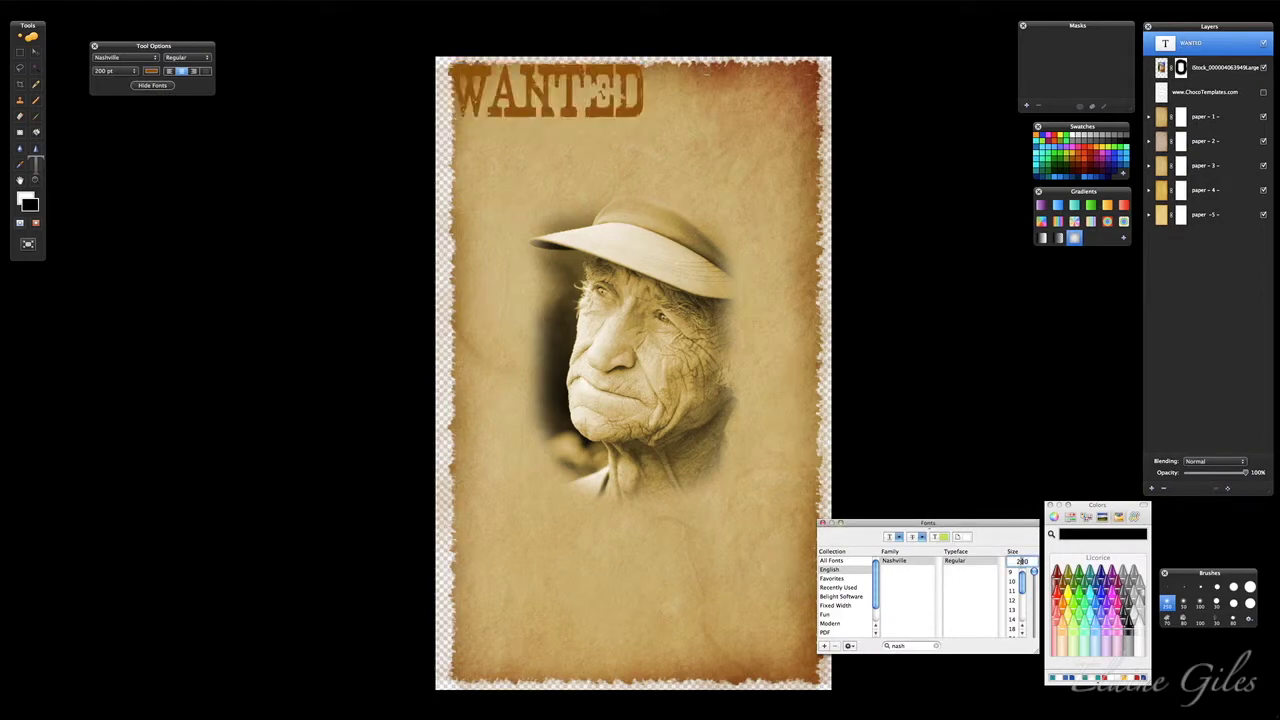
type("300")
key("Return")
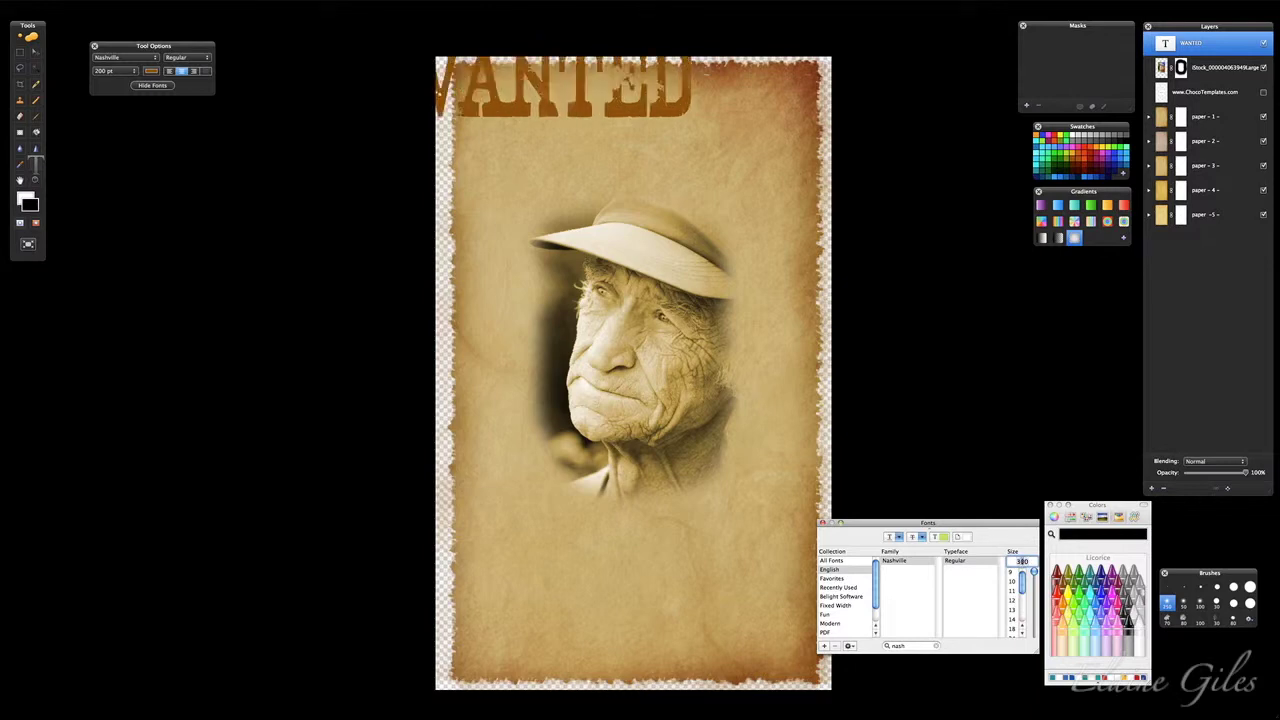
left_click(822, 523)
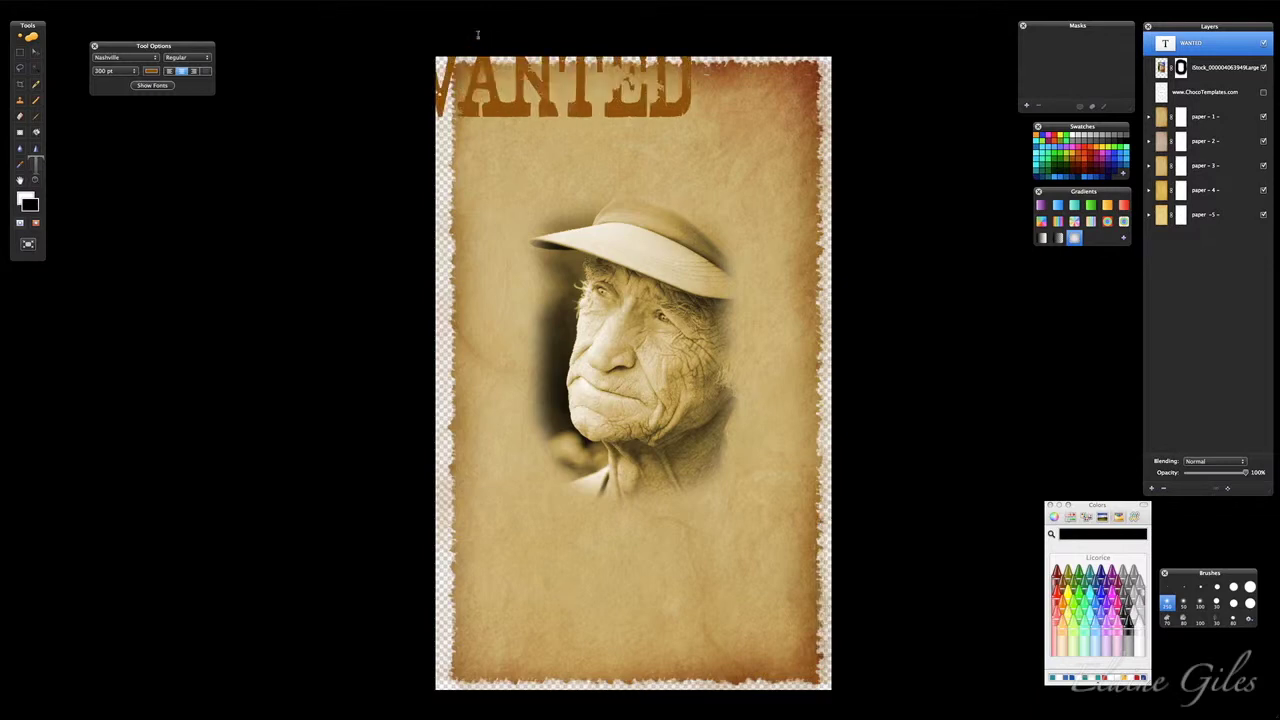
Step: Move the WANTED heading fully onto the paper, centered above the man's cap
left_click_drag(572, 178, 597, 201)
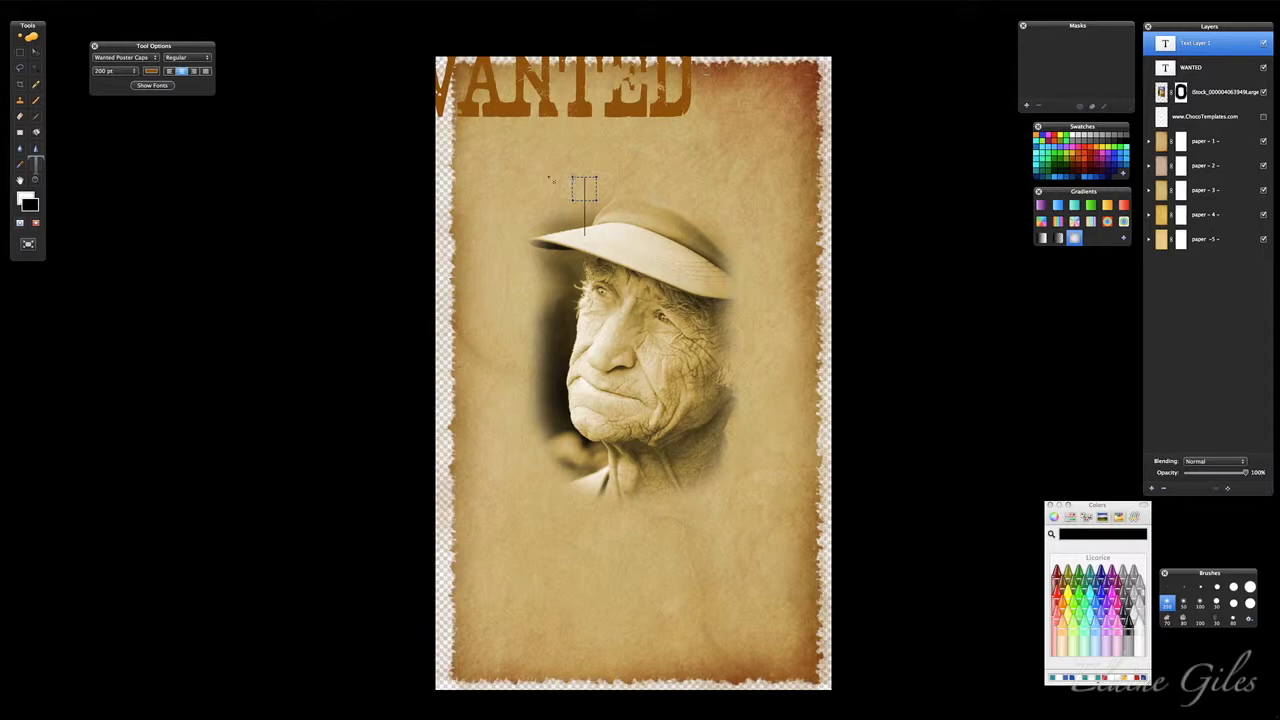
left_click(35, 51)
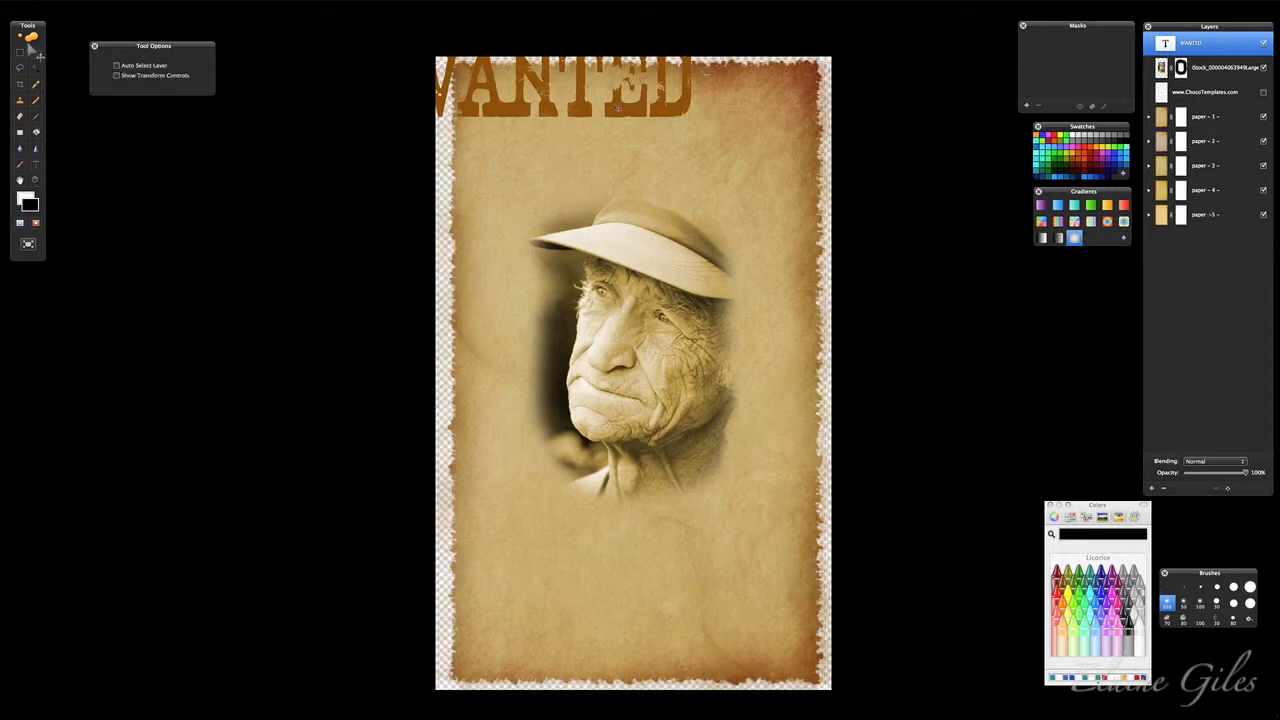
left_click_drag(617, 108, 698, 162)
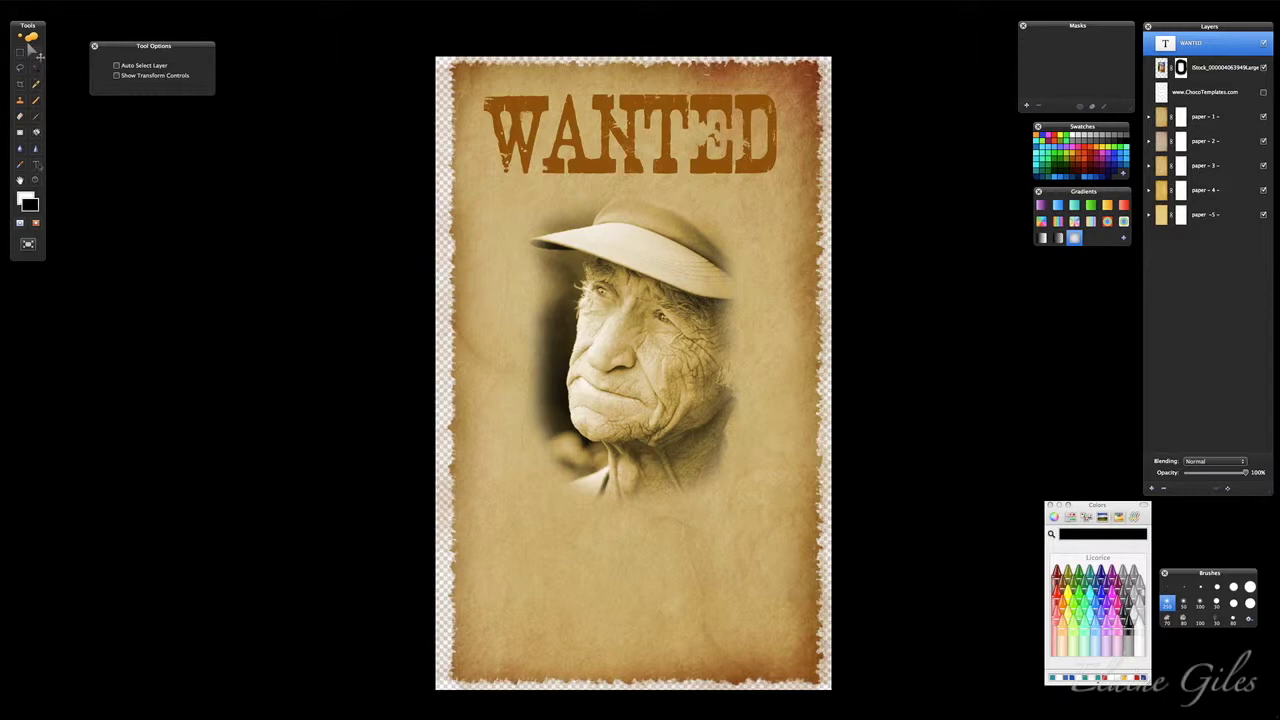
Step: Add a second text layer reading "£100,000" below the portrait
key("t")
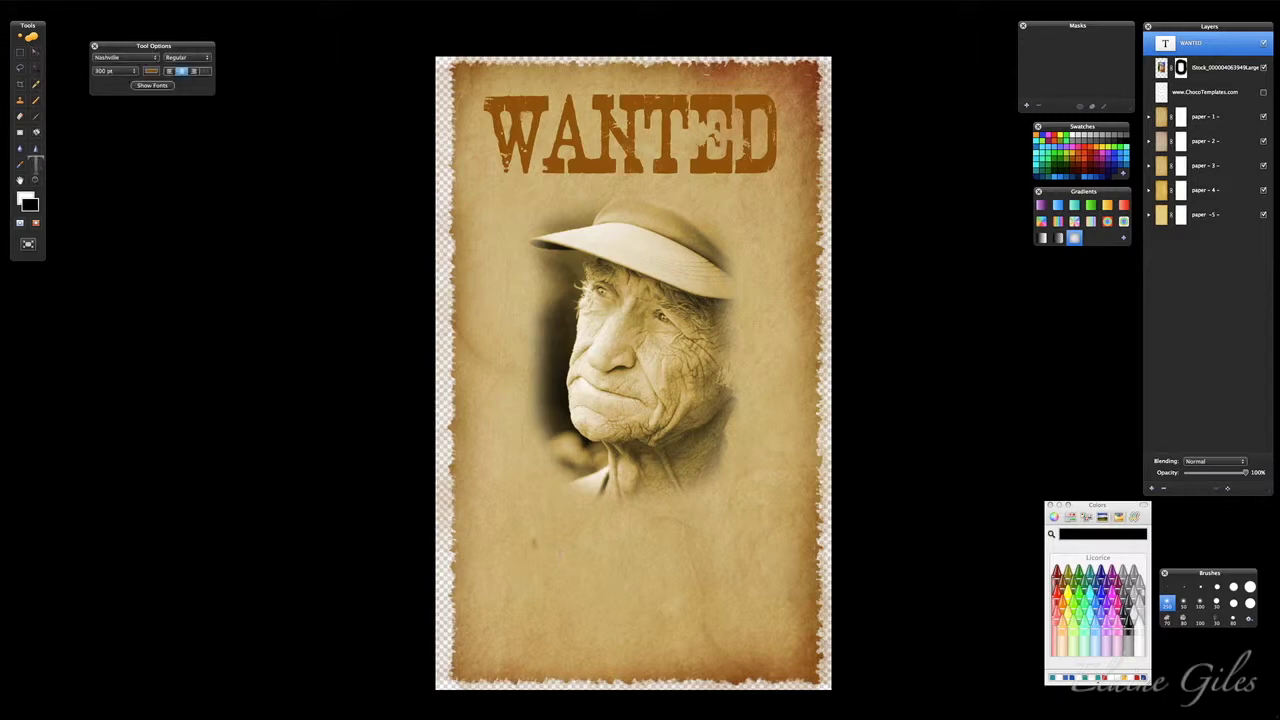
left_click(535, 547)
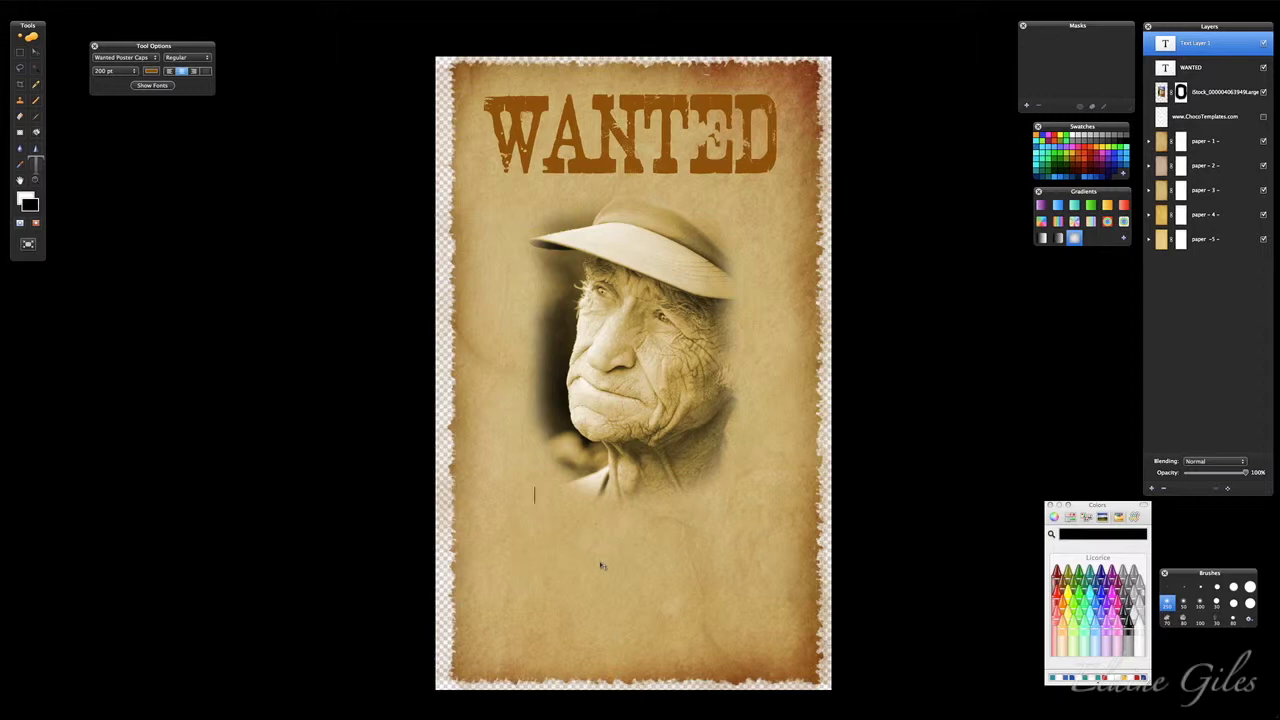
type("$100,000")
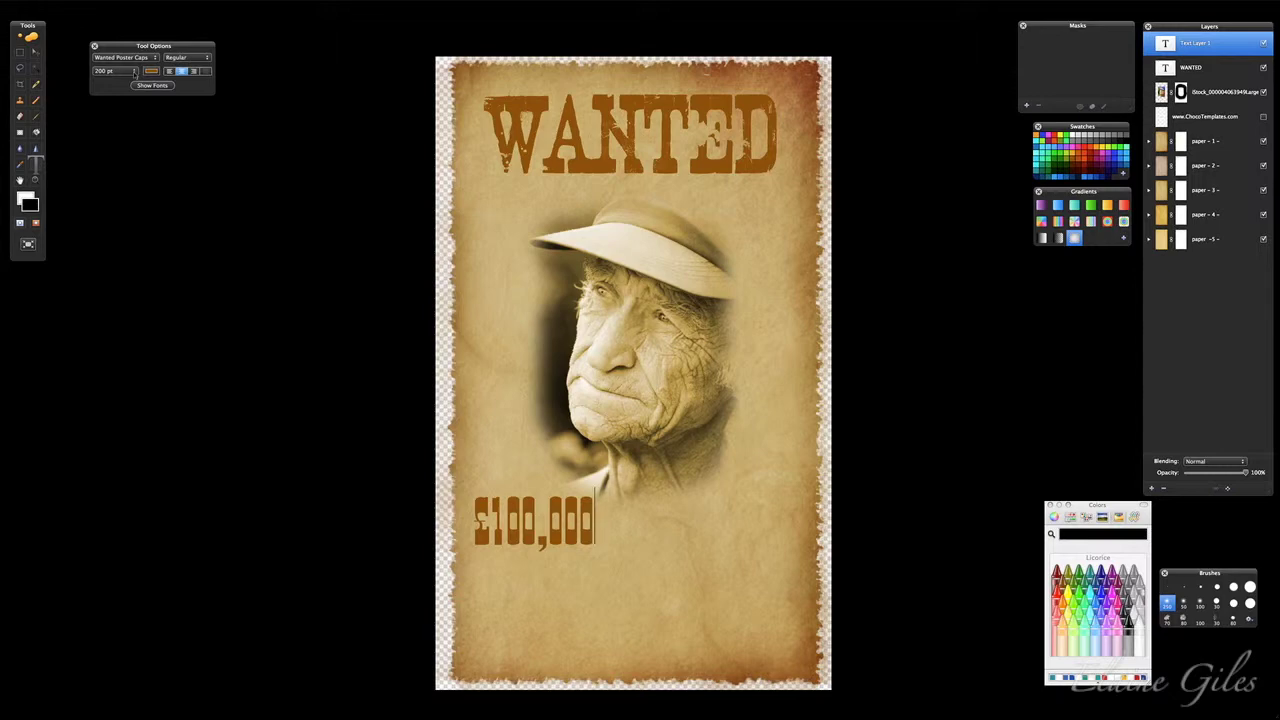
Step: Try to set the reward text's size to 300 from the font settings, and re-enter the text as "£100,000"
key("super+a")
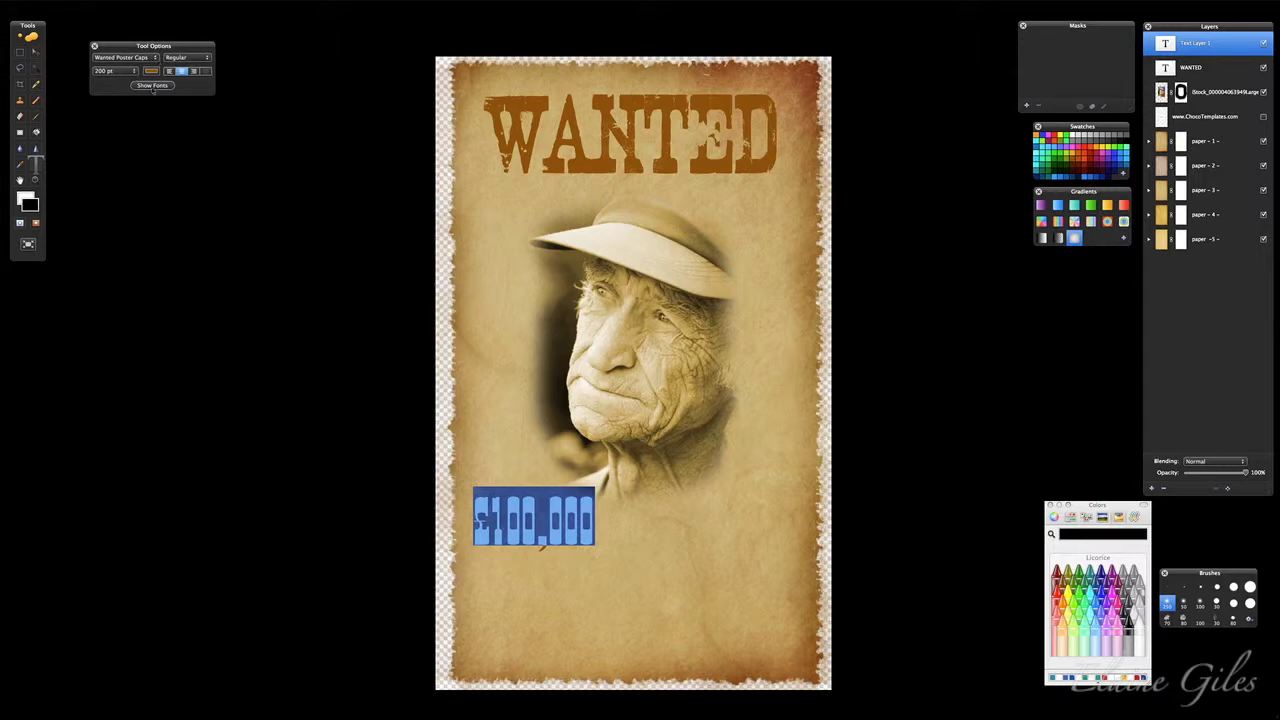
left_click(152, 85)
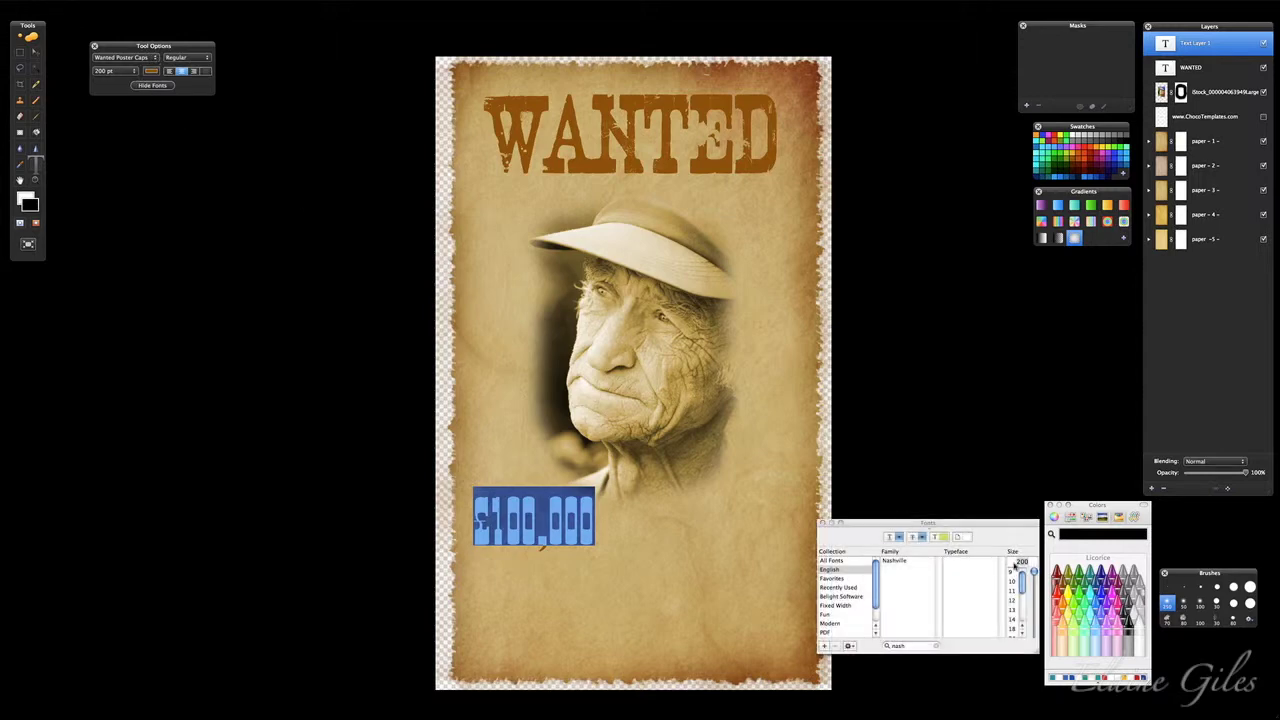
type("300")
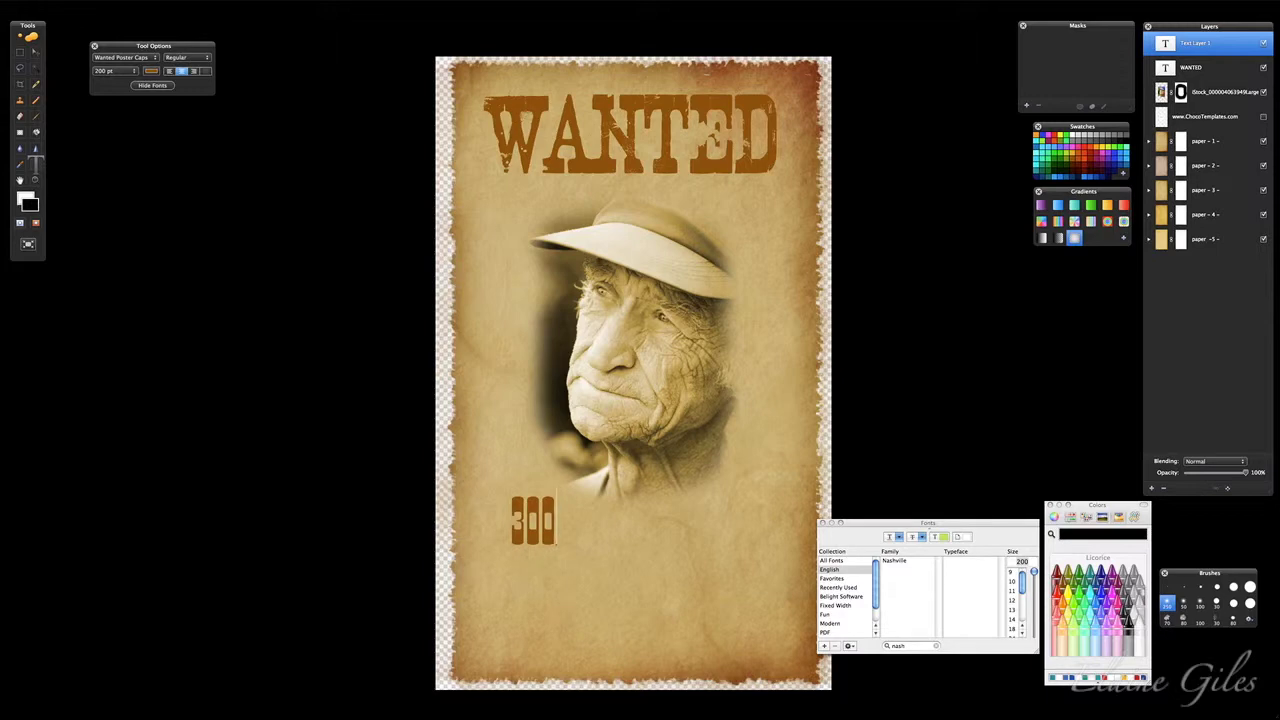
key("BackSpace")
key("BackSpace")
key("BackSpace")
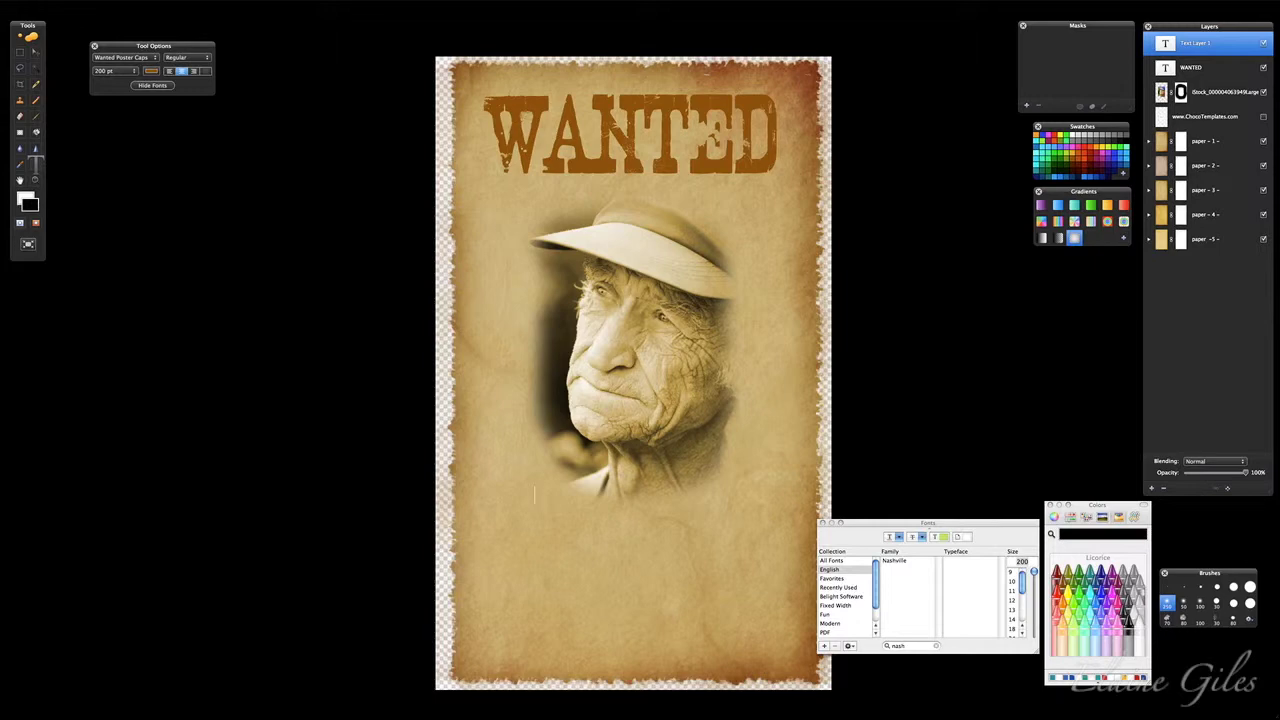
type("$100,00")
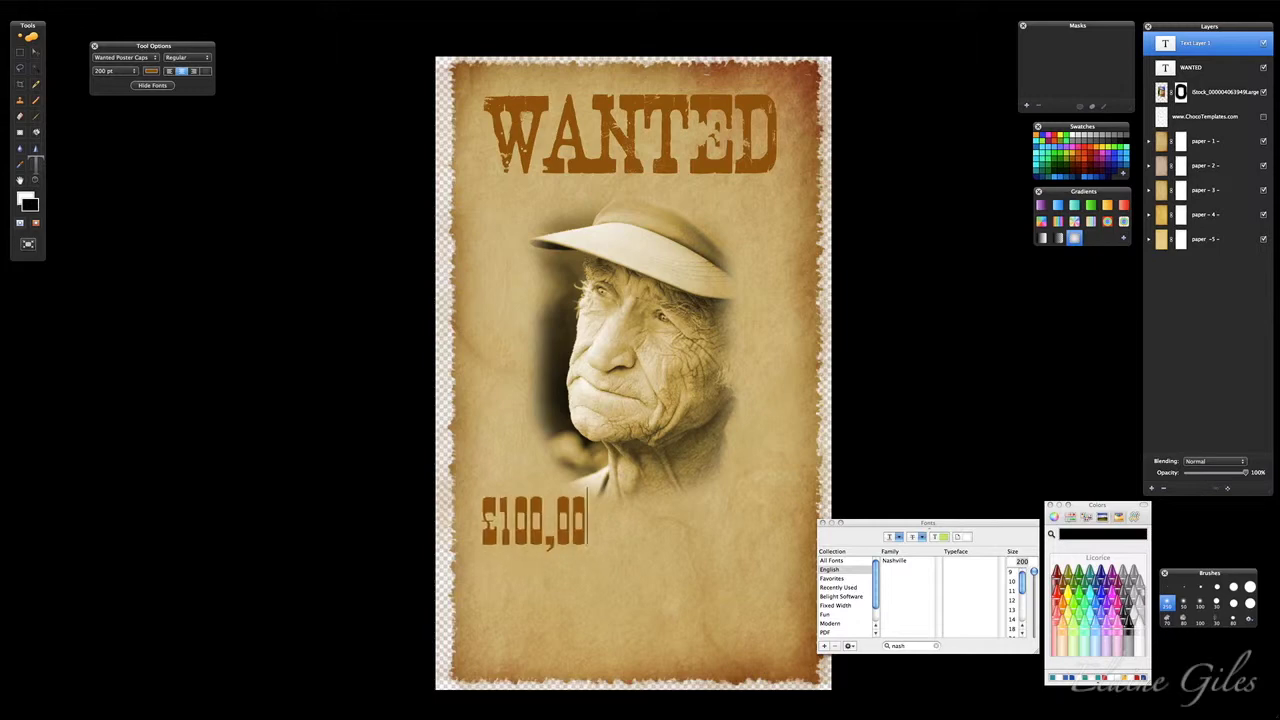
type("0")
Step: Set the £100,000 text's font size to 300 pt and center it beneath the portrait
left_click(1021, 561)
type("300")
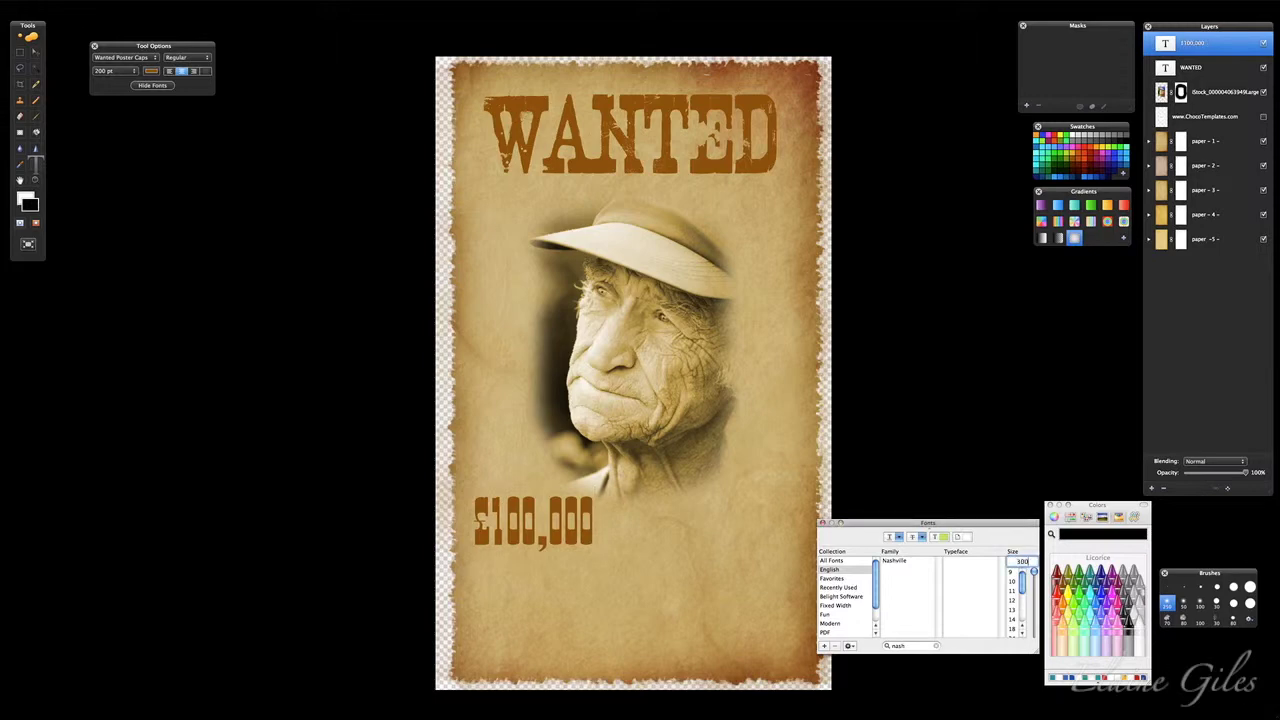
key("Return")
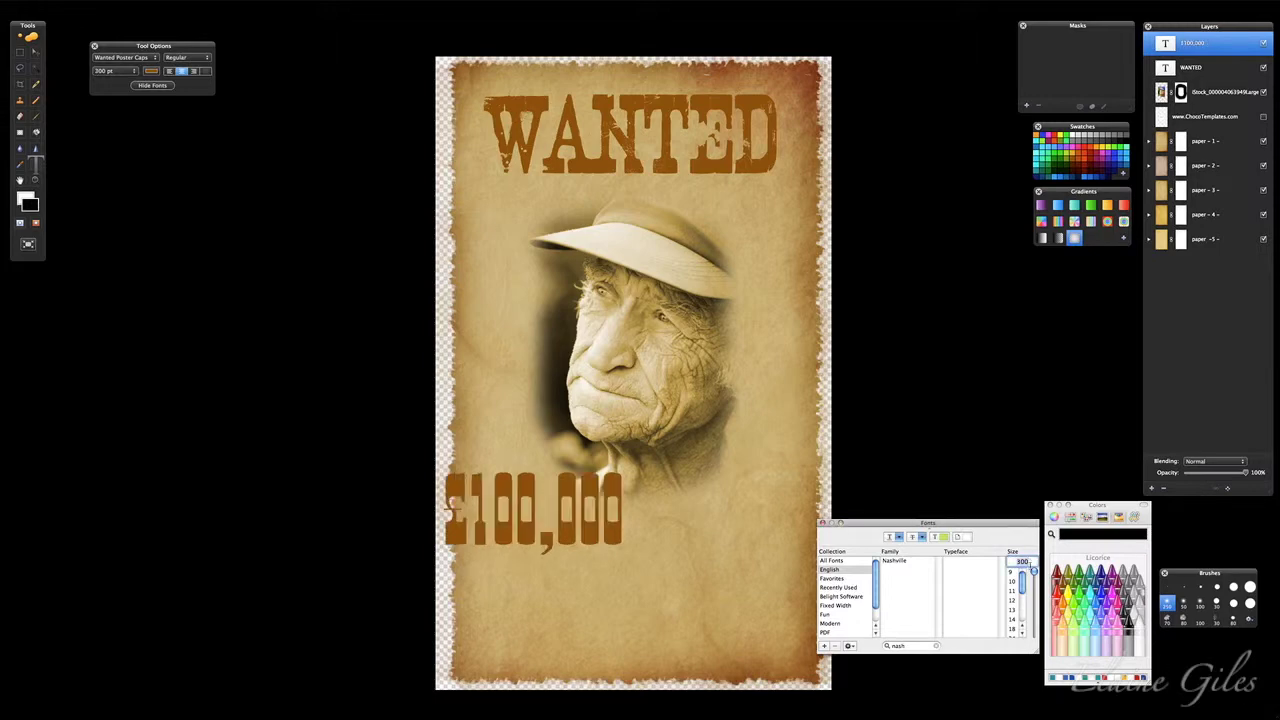
left_click(822, 522)
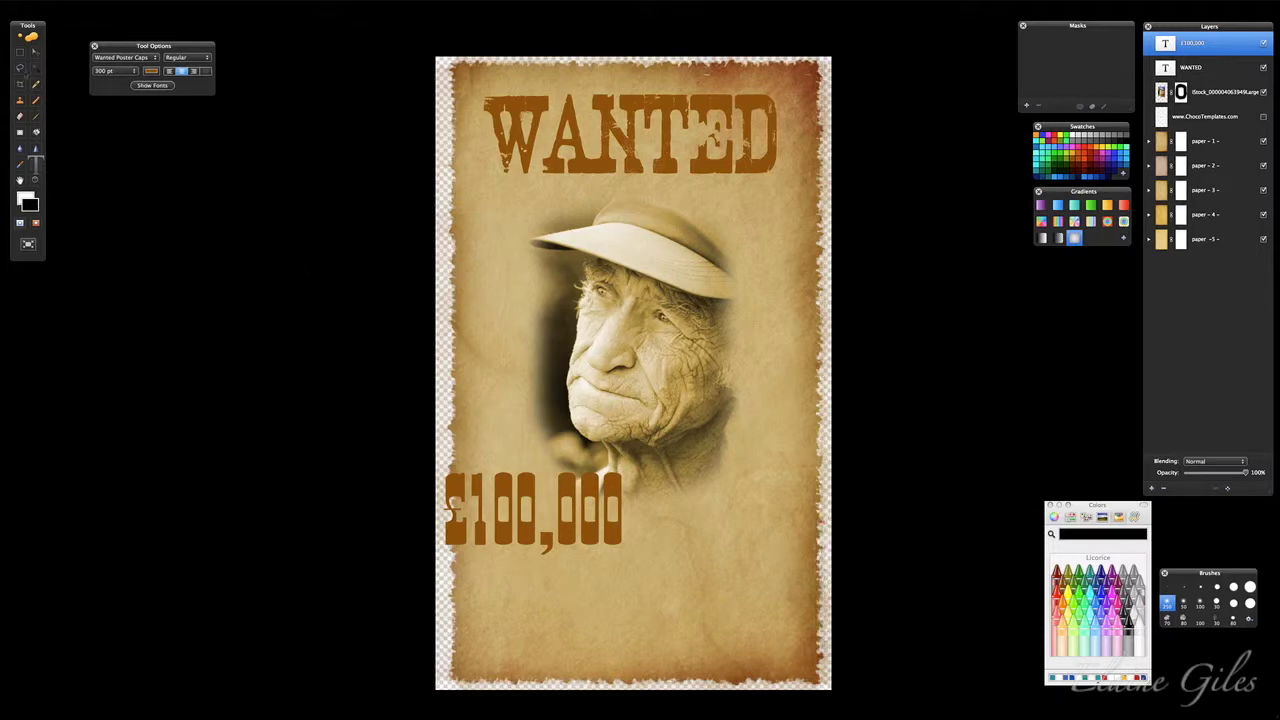
left_click(35, 52)
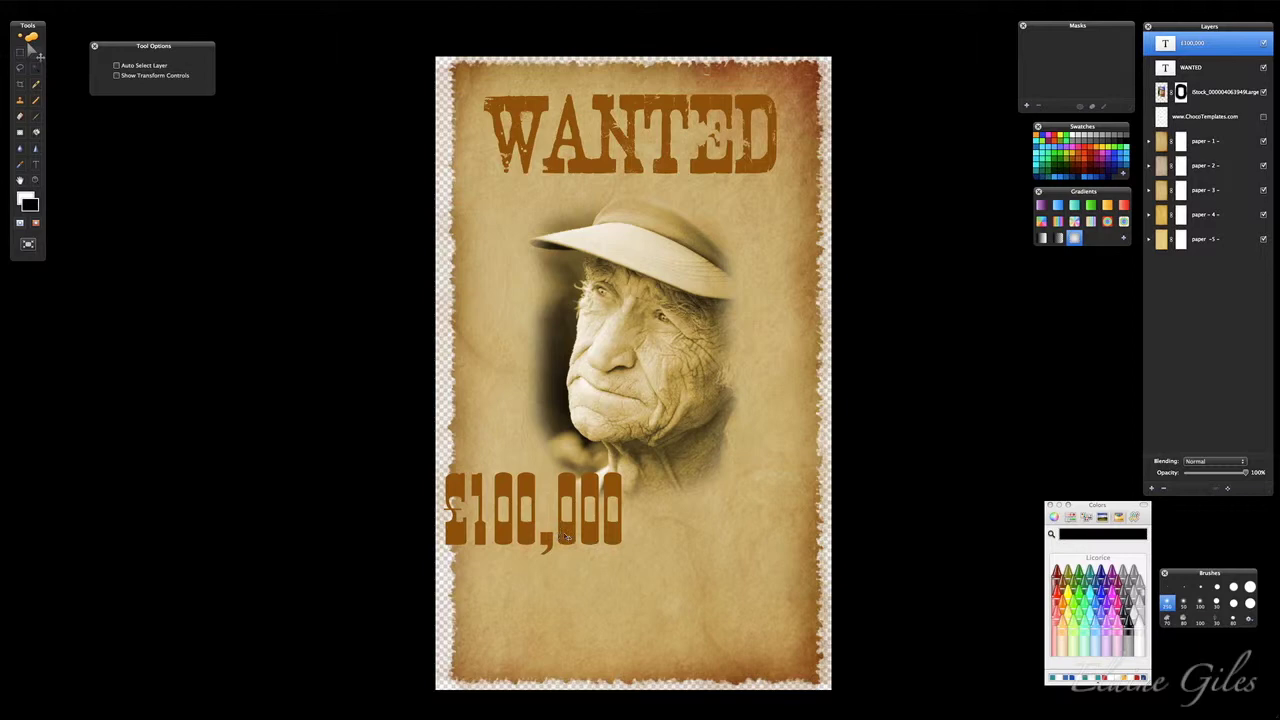
left_click_drag(564, 537, 666, 577)
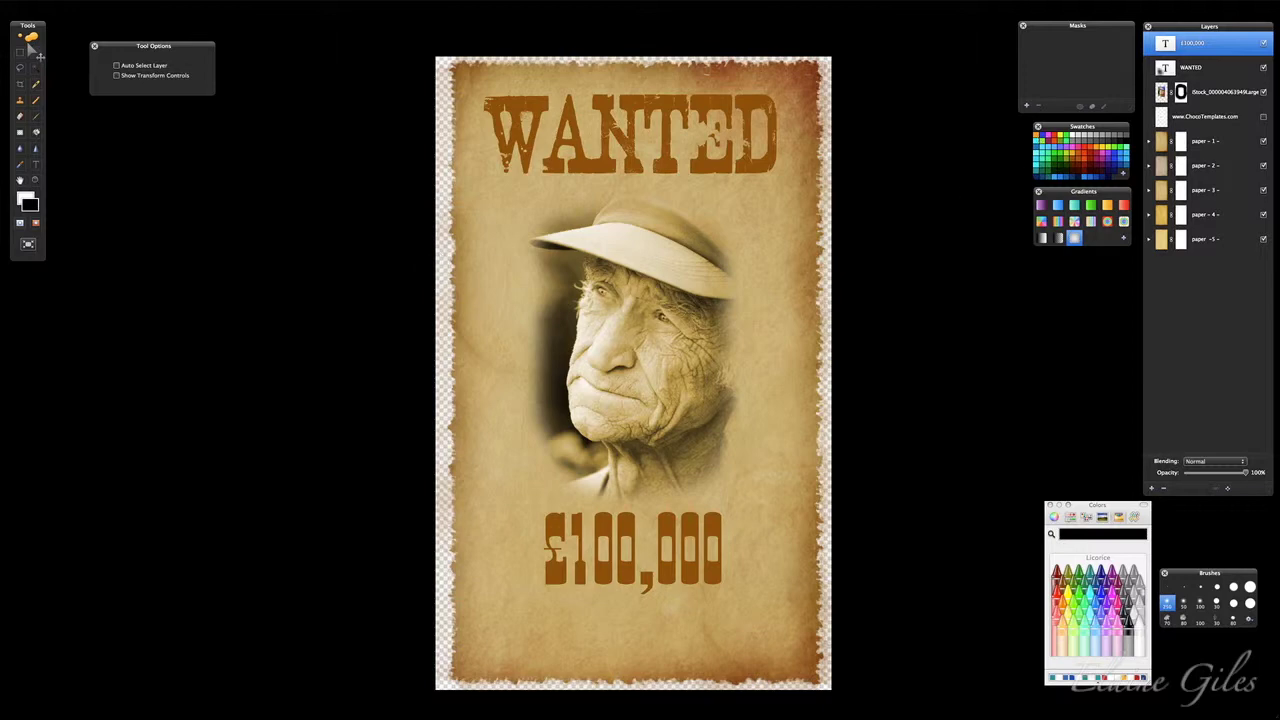
Step: Duplicate the WANTED text layer and move the copy to the bottom of the paper, below the £100,000 text
left_click(1185, 71)
right_click(1185, 71)
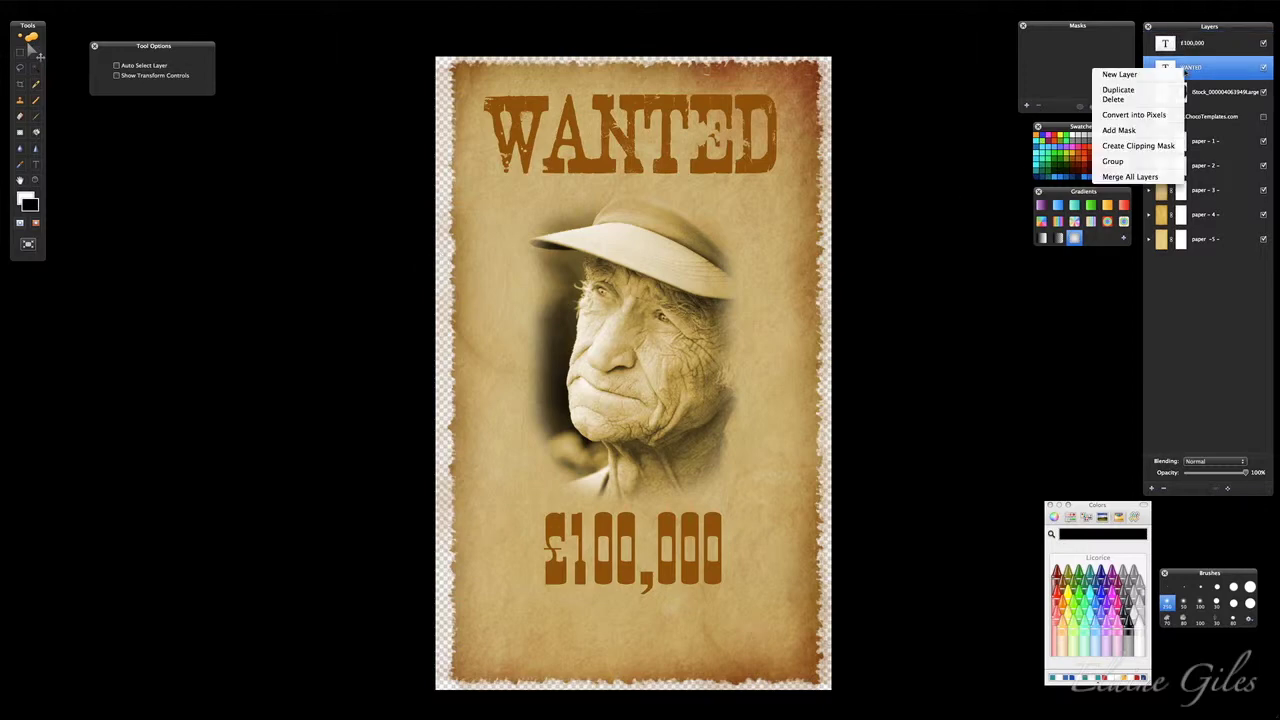
left_click(1130, 91)
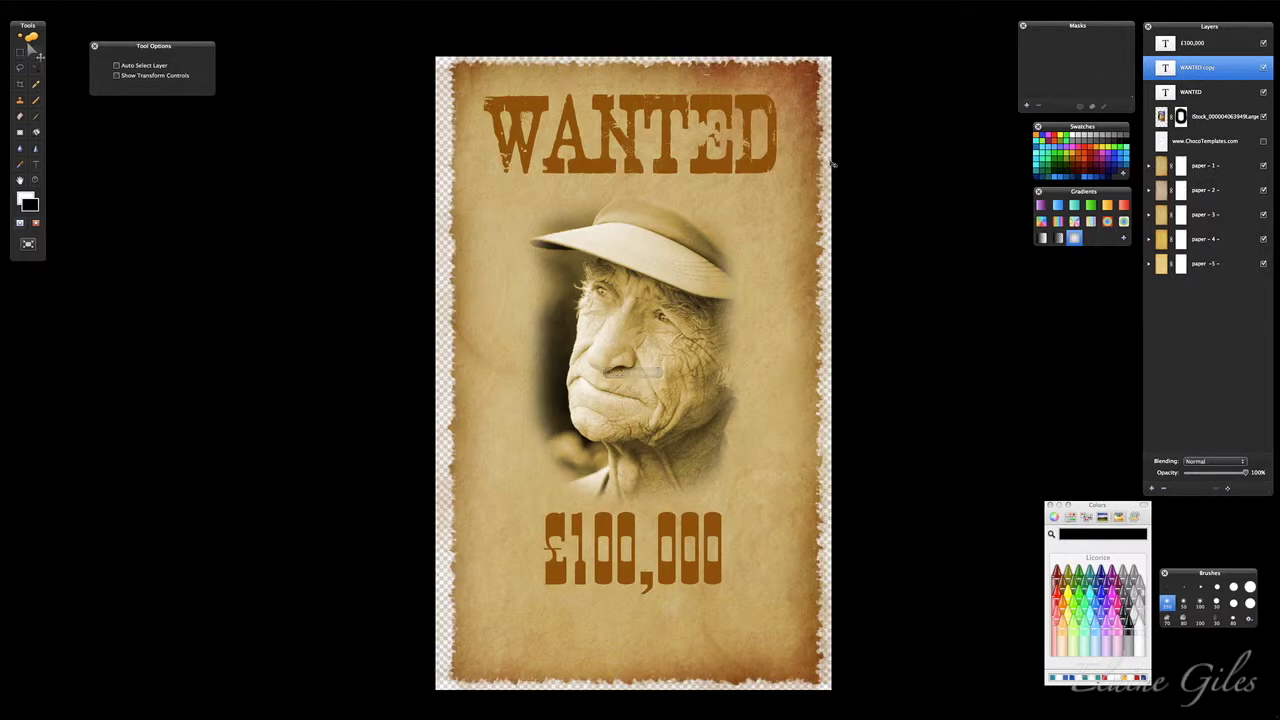
left_click_drag(670, 175, 679, 672)
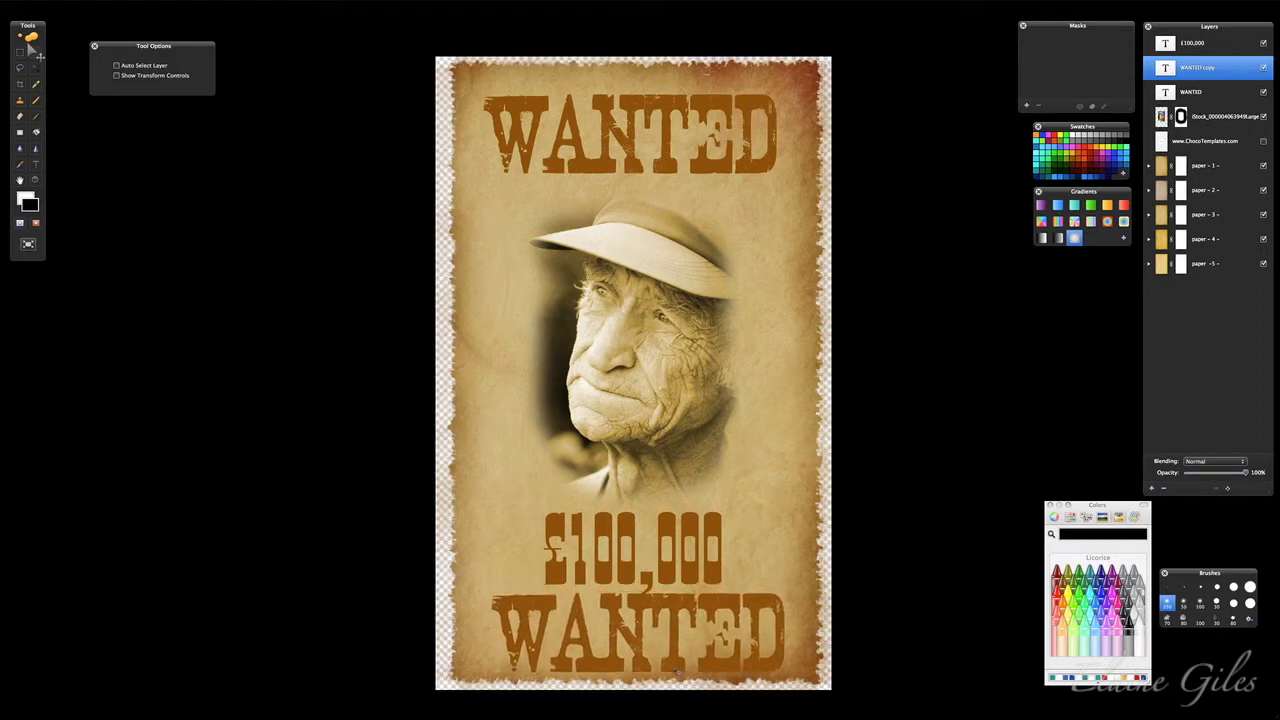
Step: Move the £100,000 text layer up slightly, away from the lower WANTED text
left_click(1214, 45)
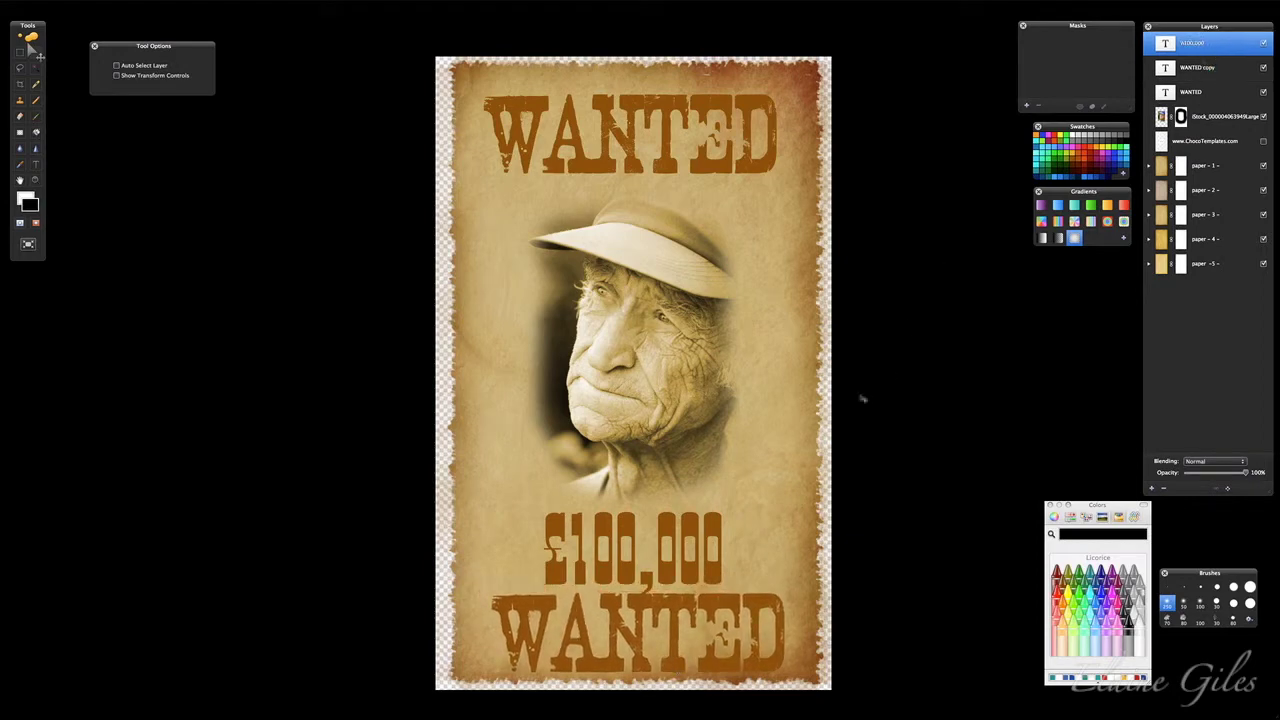
left_click_drag(672, 576, 665, 559)
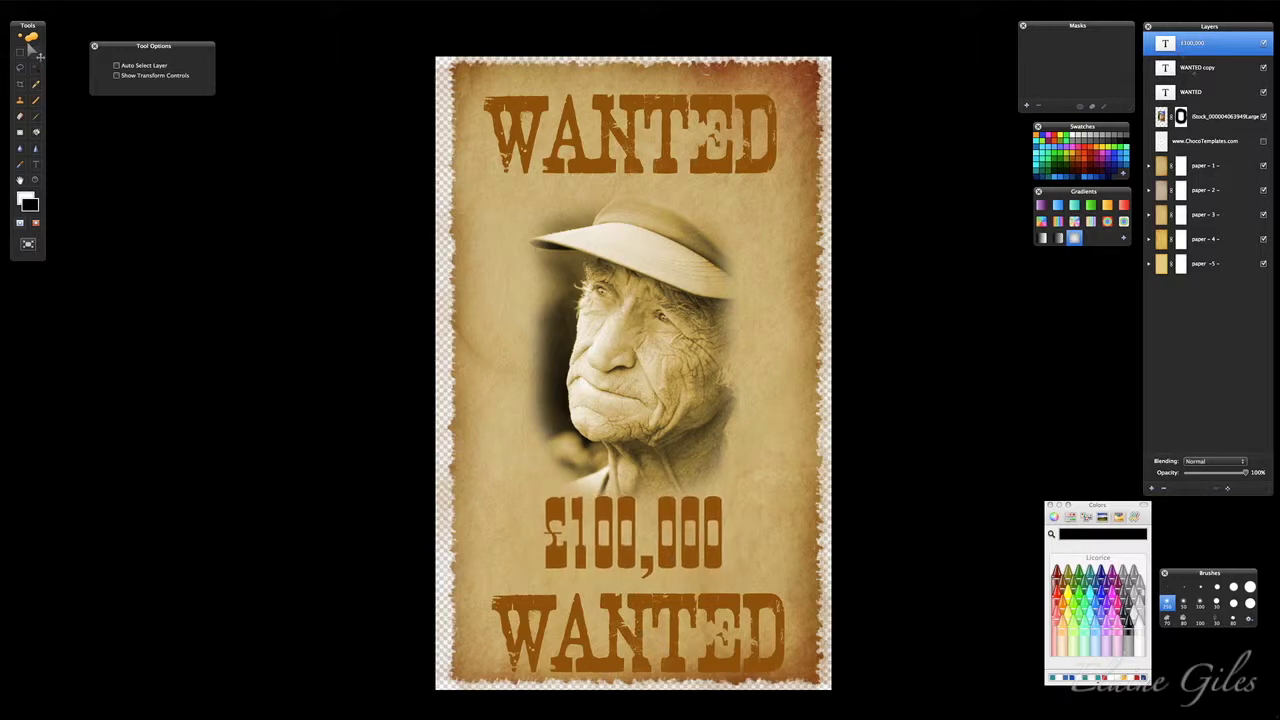
Step: Nudge the copied WANTED text at the bottom of the paper up slightly and replace its wording with "REWARD"
left_click(1193, 69)
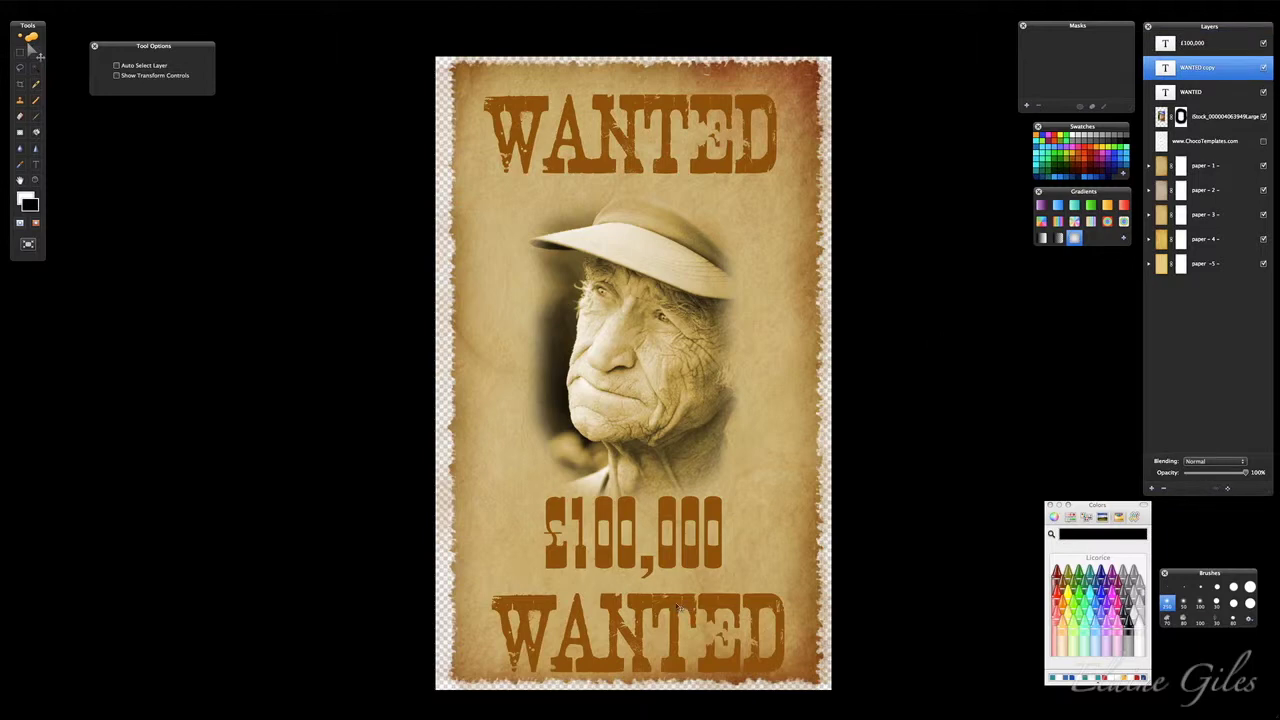
left_click_drag(676, 606, 675, 600)
key("t")
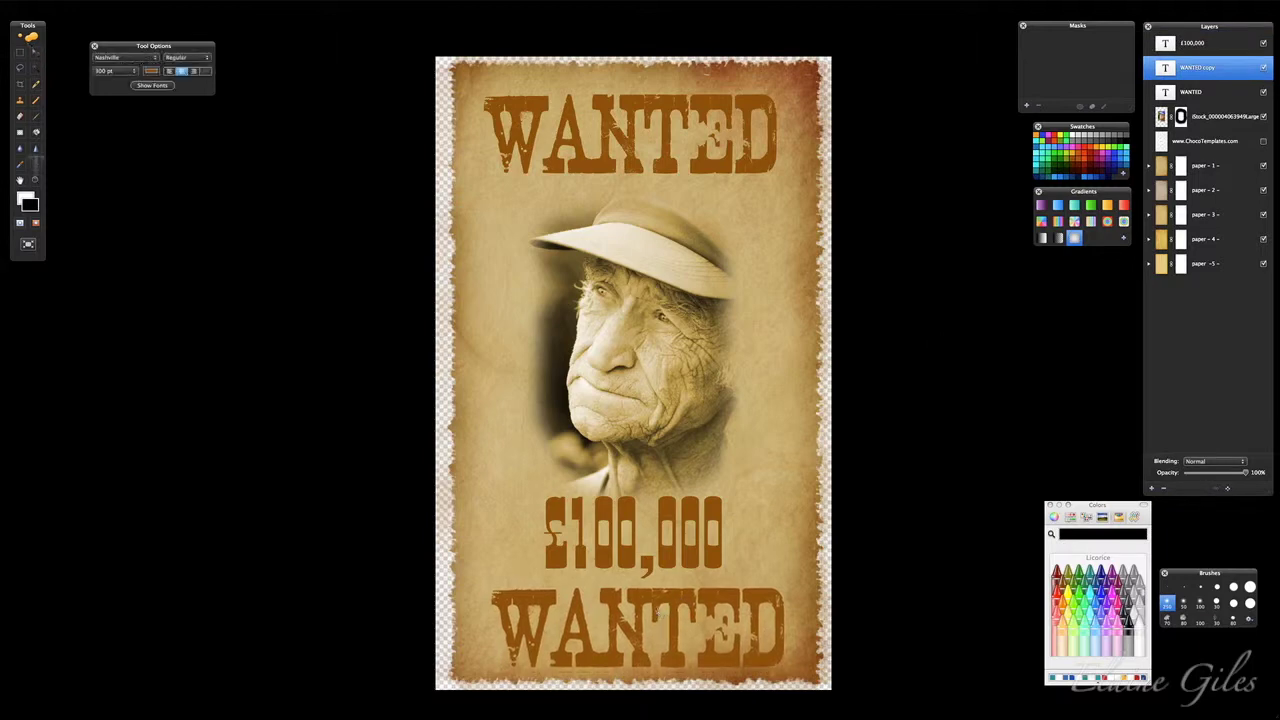
double_click(657, 610)
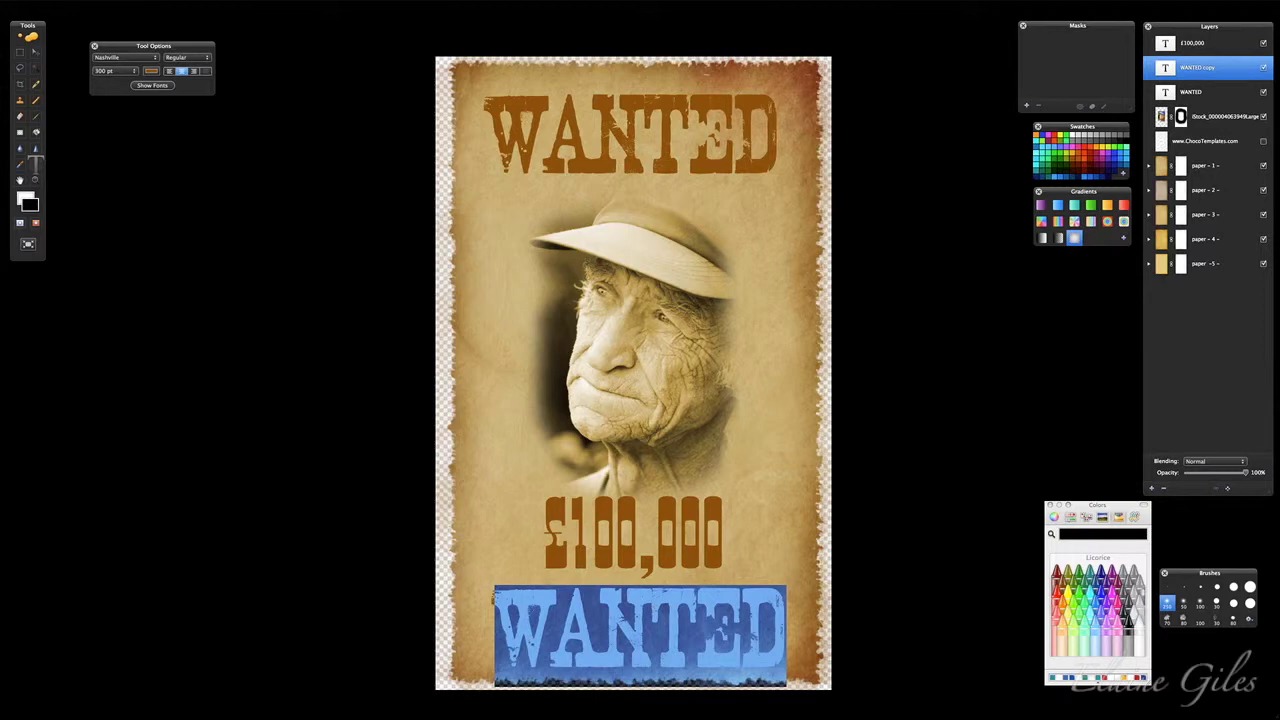
type("REWARD")
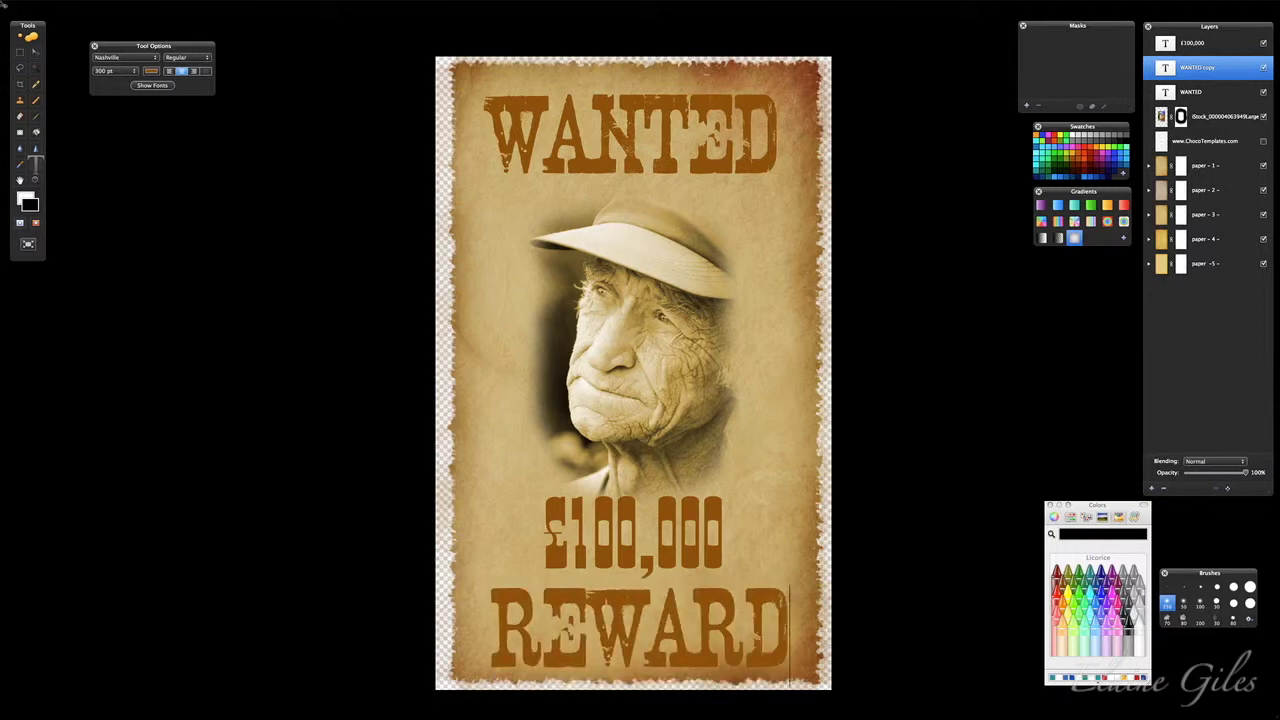
left_click(32, 55)
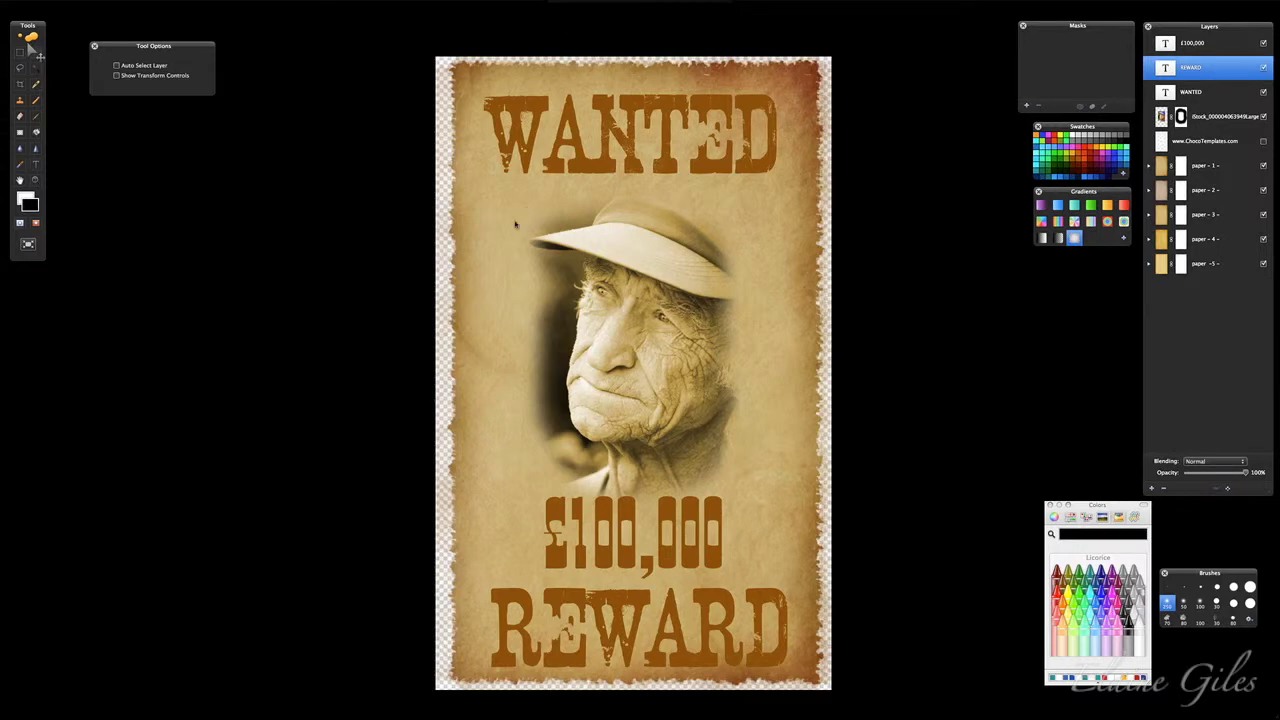
Step: Add the tileable wood texture image as a layer and place it at the bottom of the layer stack, beneath the papers
left_click_drag(521, 221, 510, 219)
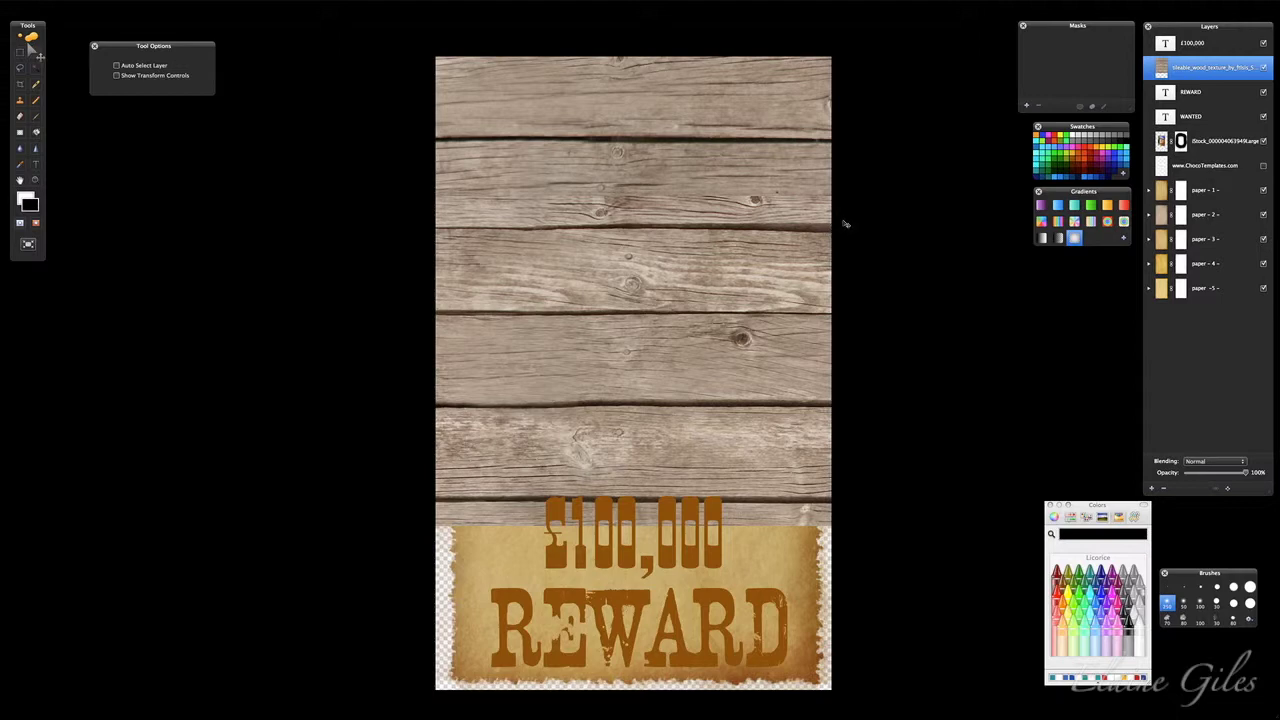
left_click_drag(1203, 69, 1152, 306)
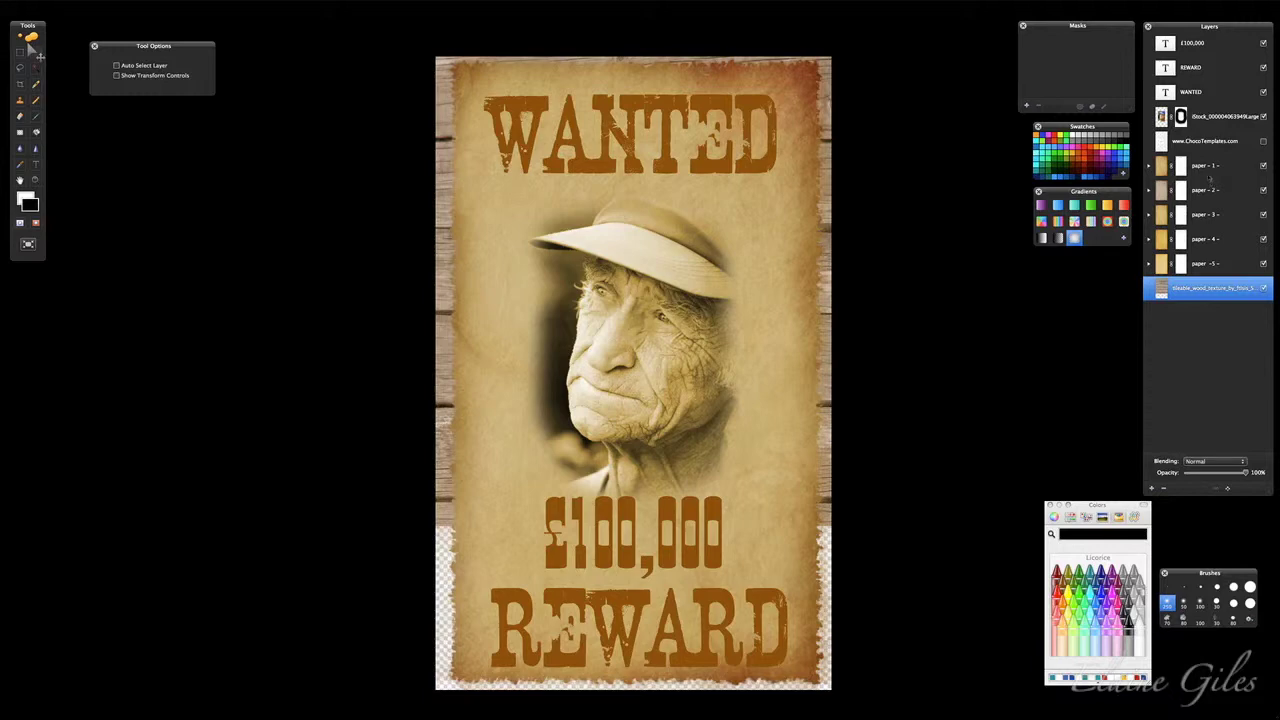
Step: Group the £100,000, REWARD and WANTED text layers with the portrait layer and name the group "Poster"
left_click(1206, 45)
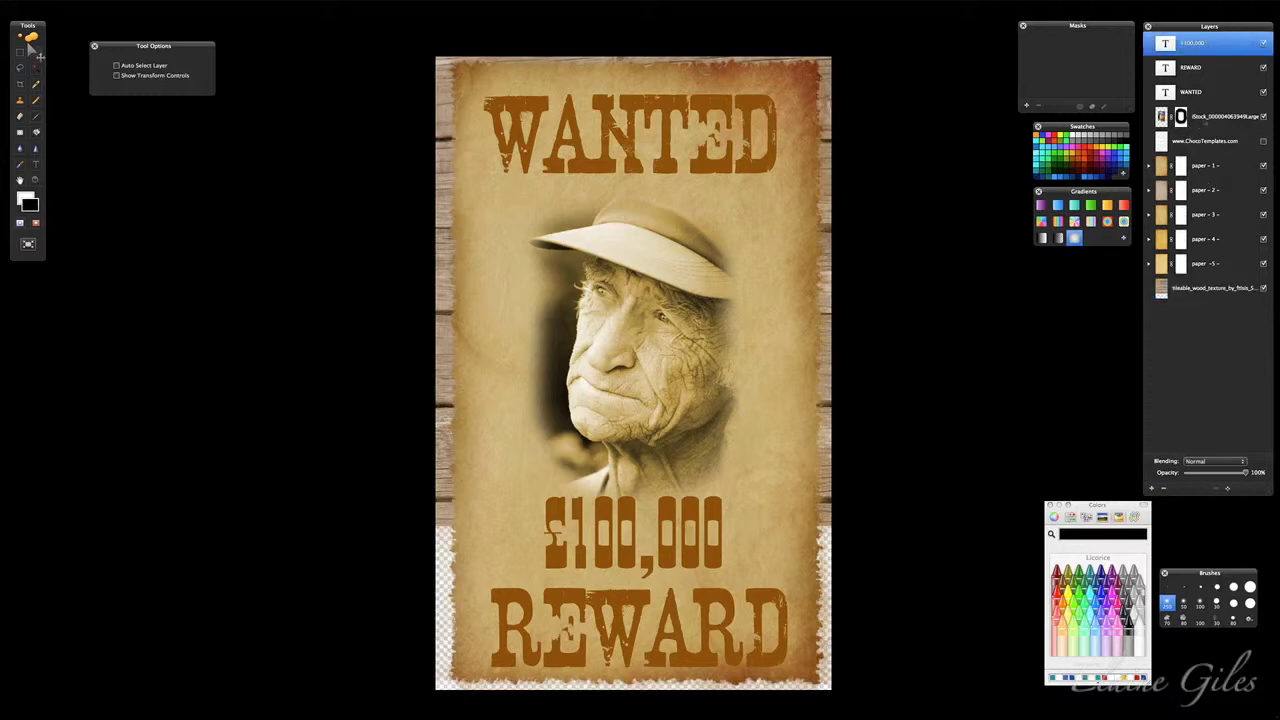
left_click(1204, 118, "shift")
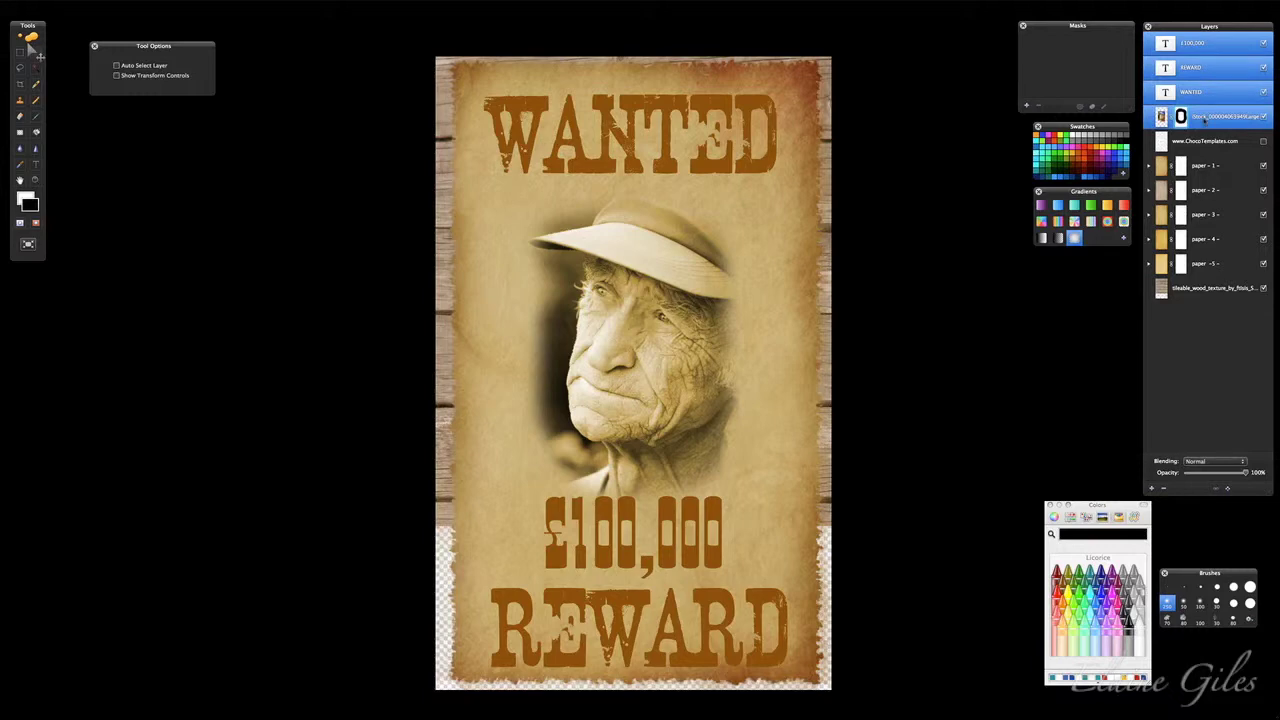
right_click(1204, 118)
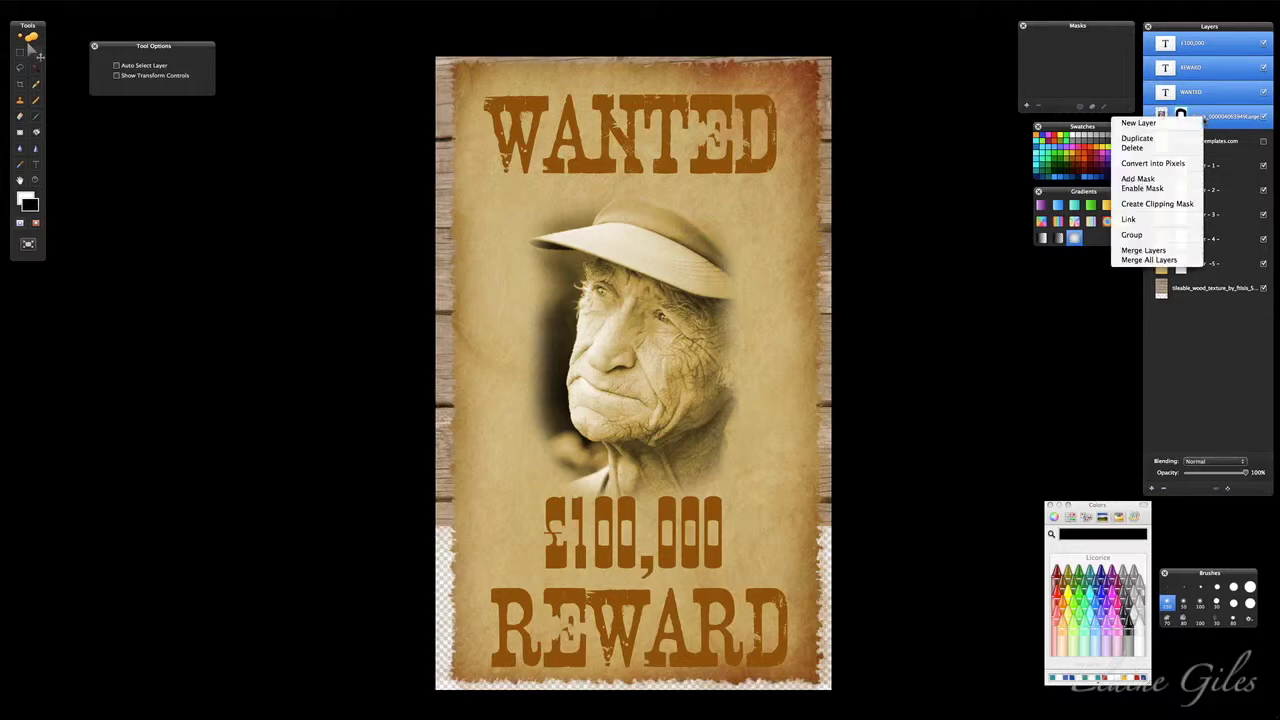
key("Escape")
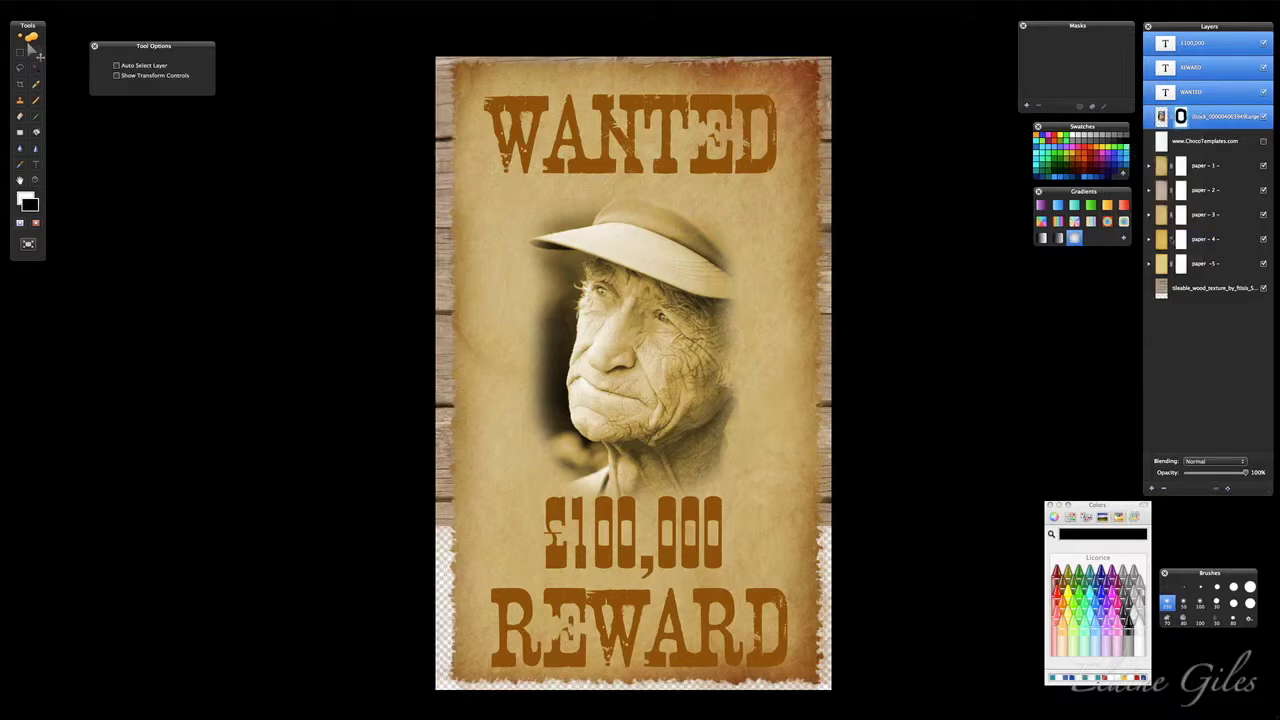
key("super+g")
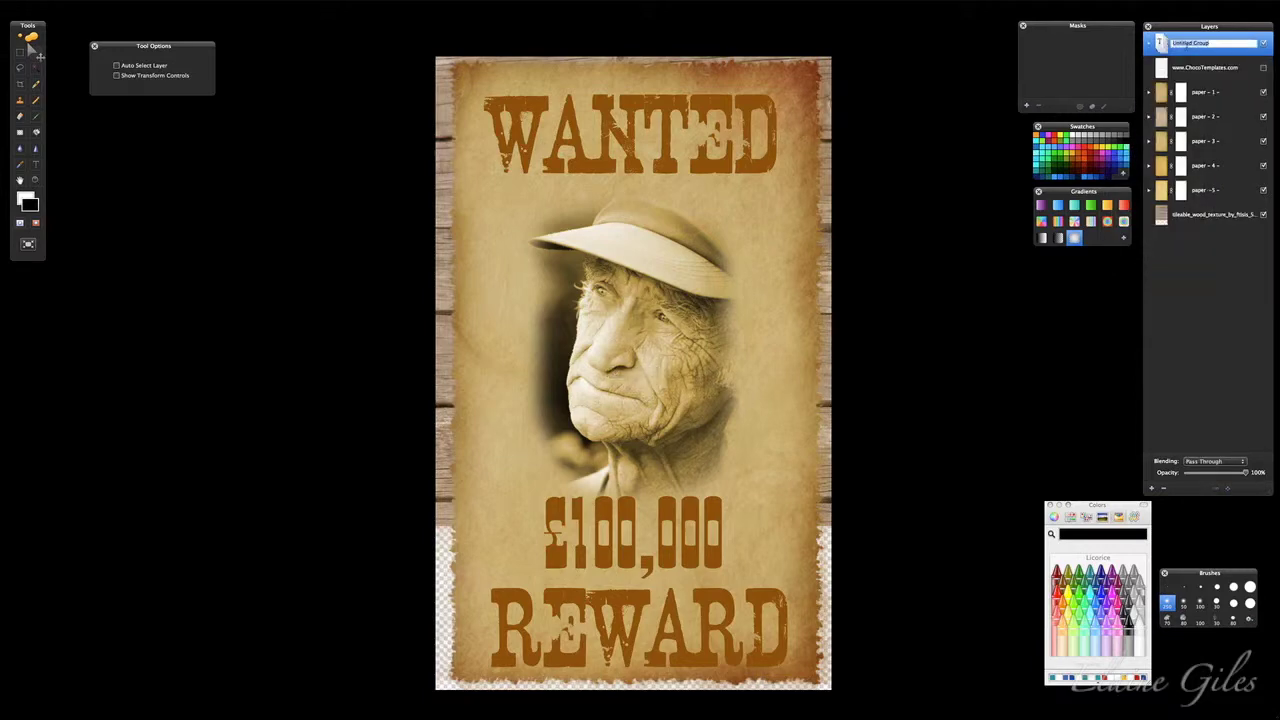
type("foster")
key("Return")
left_click(1263, 43)
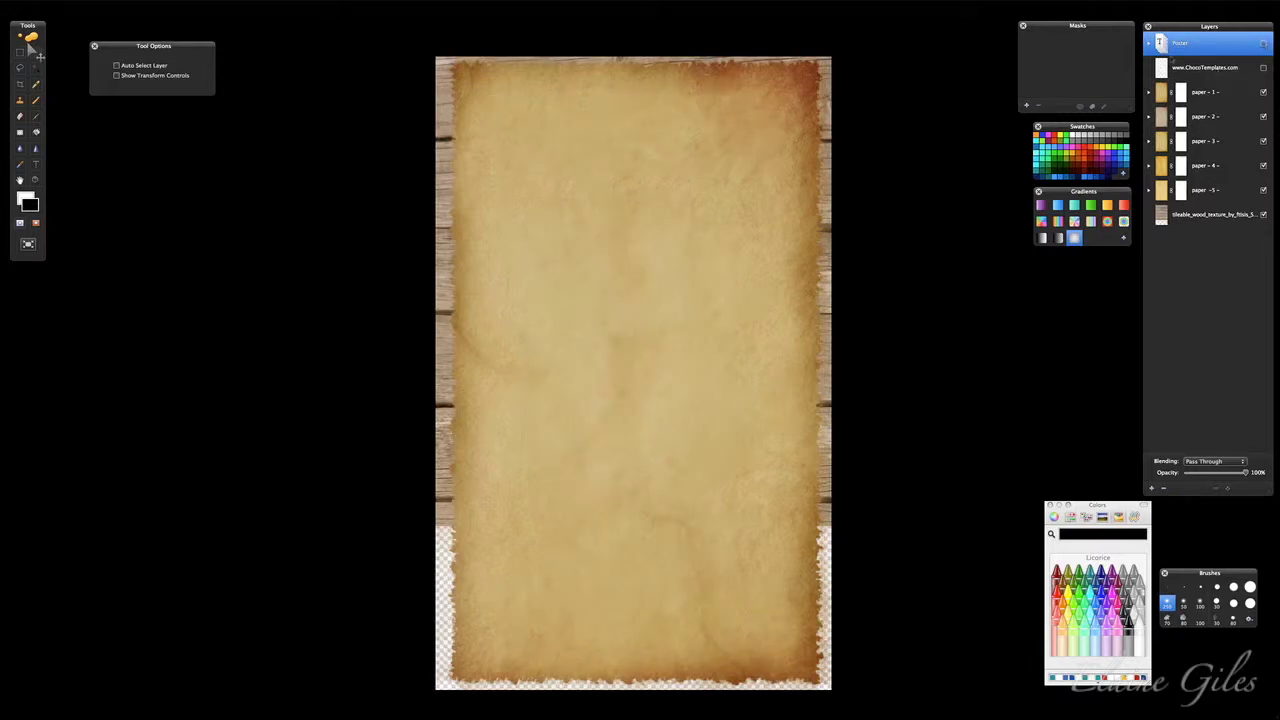
left_click(1210, 70)
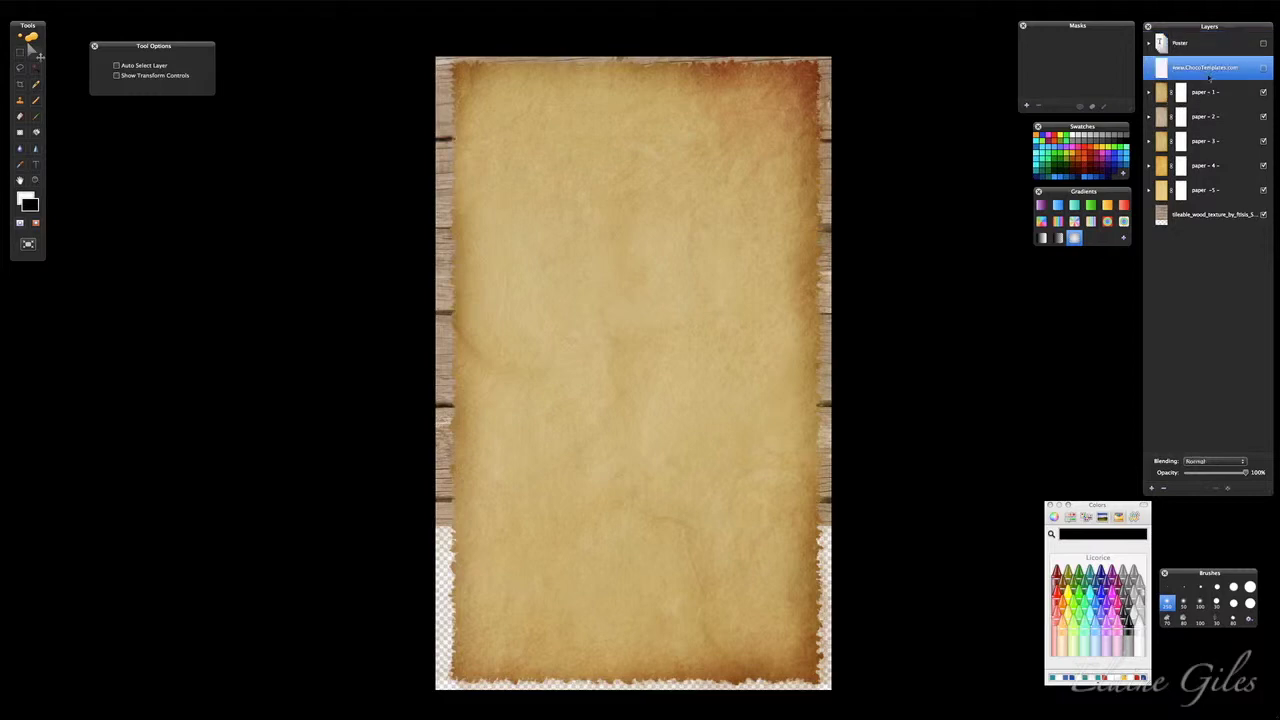
left_click(1212, 192, "shift")
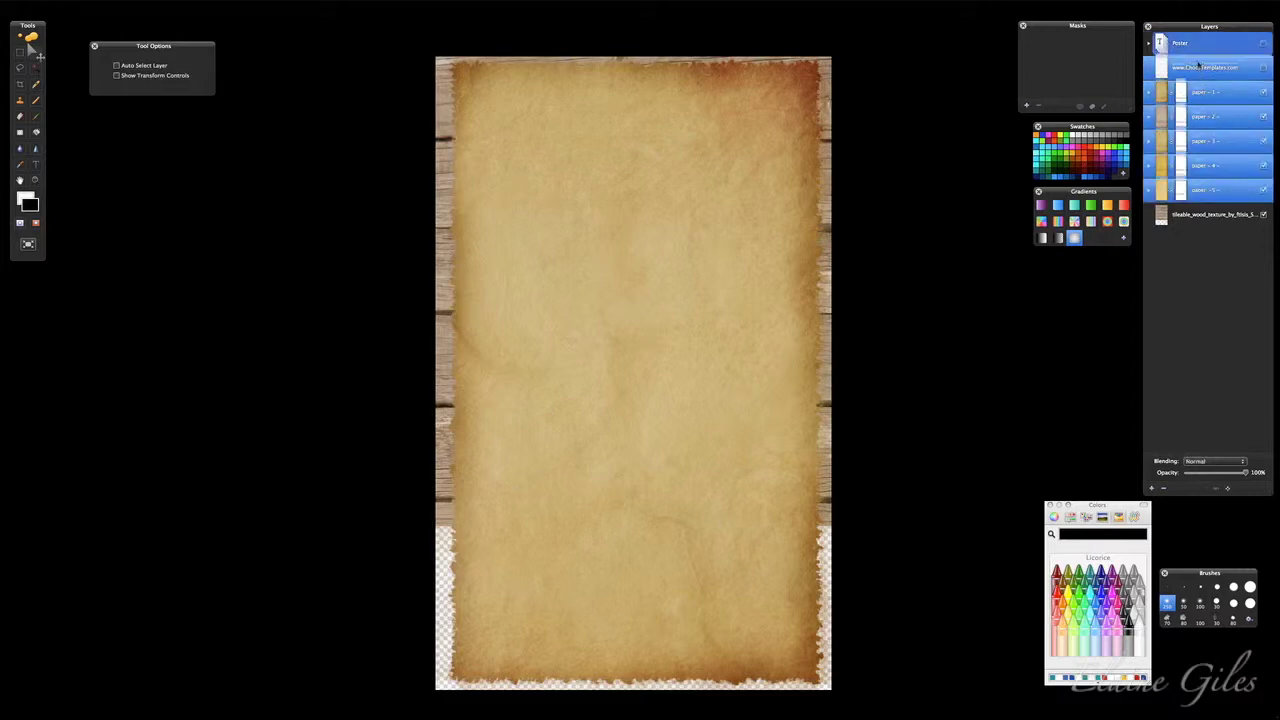
key("Delete")
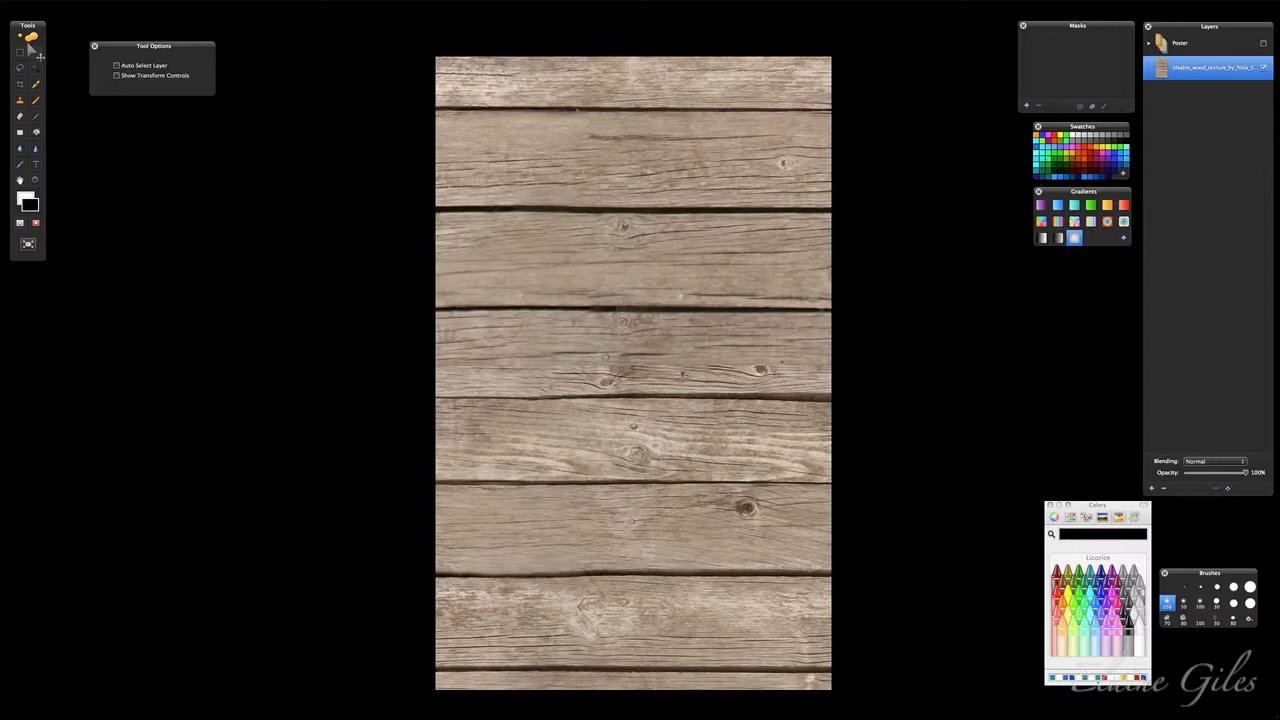
Step: Rotate the wood texture by 90° so its planks run vertically, reposition it to cover the canvas, and show the Poster group
key("super+f")
left_click_drag(876, 36, 855, 645)
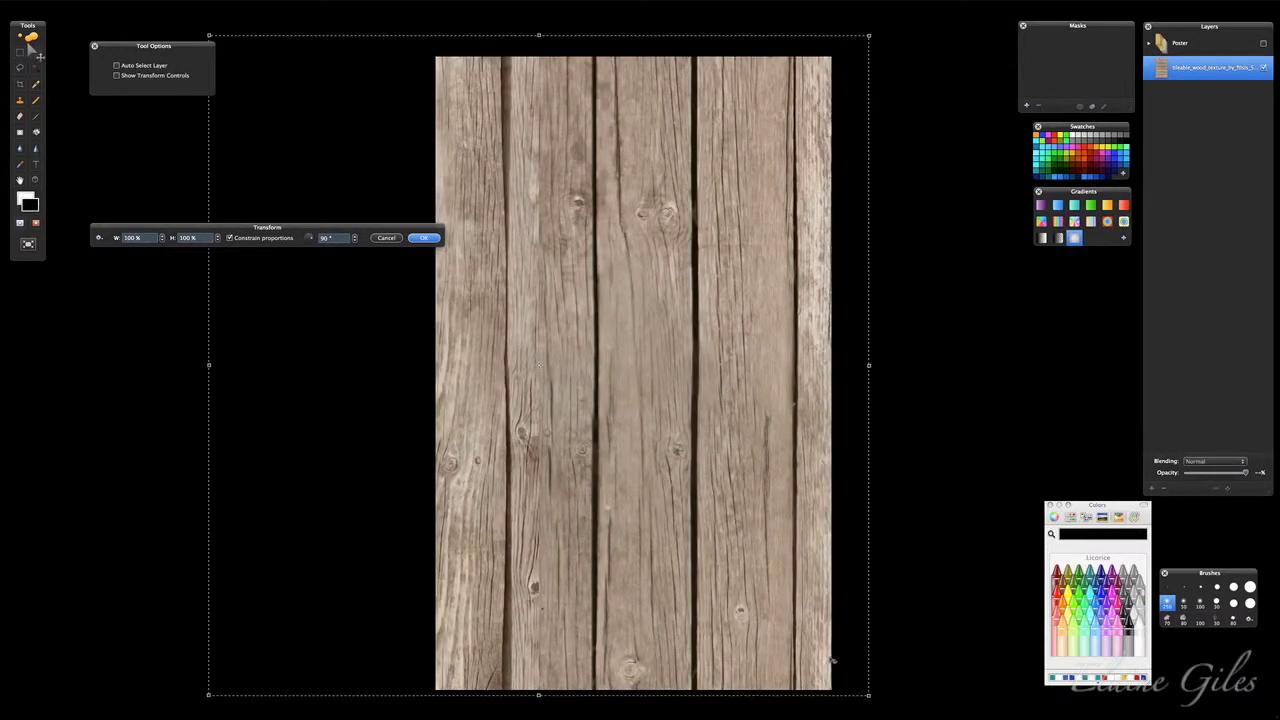
left_click_drag(750, 414, 812, 416)
key("Return")
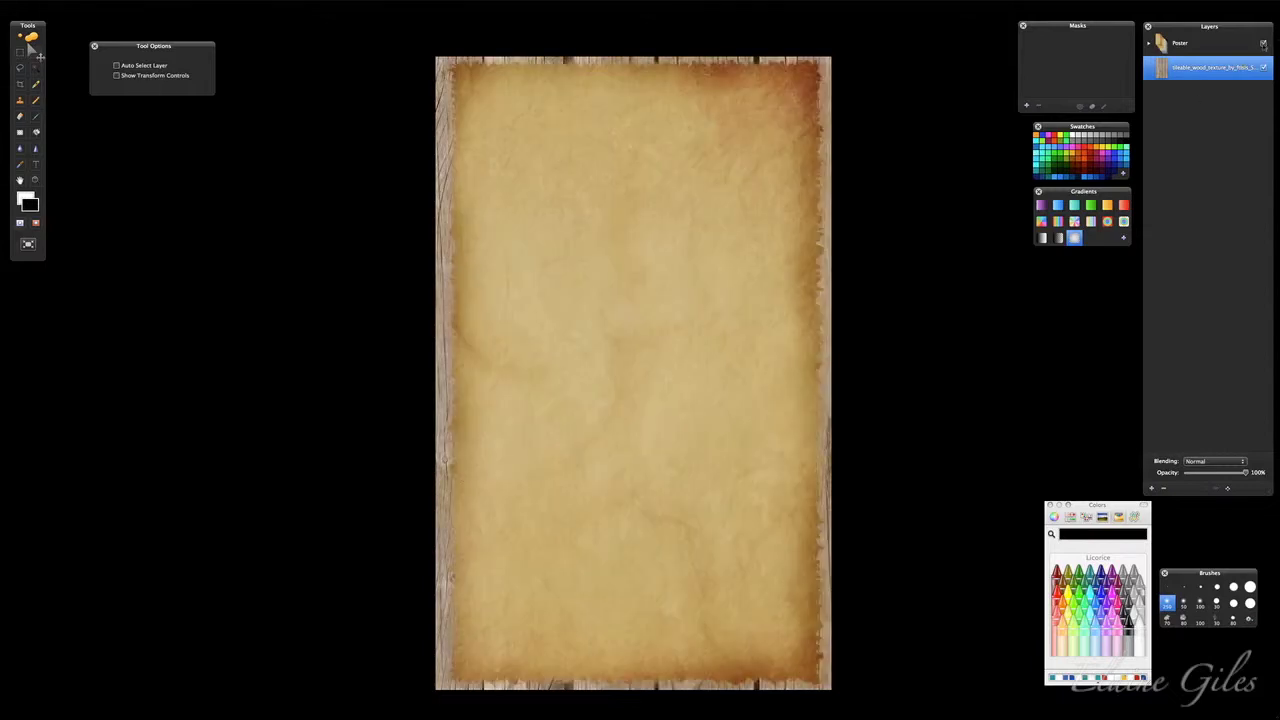
Step: Move the three text layers and the portrait above the paper layers inside the Poster group, and collapse the group
left_click(1148, 43)
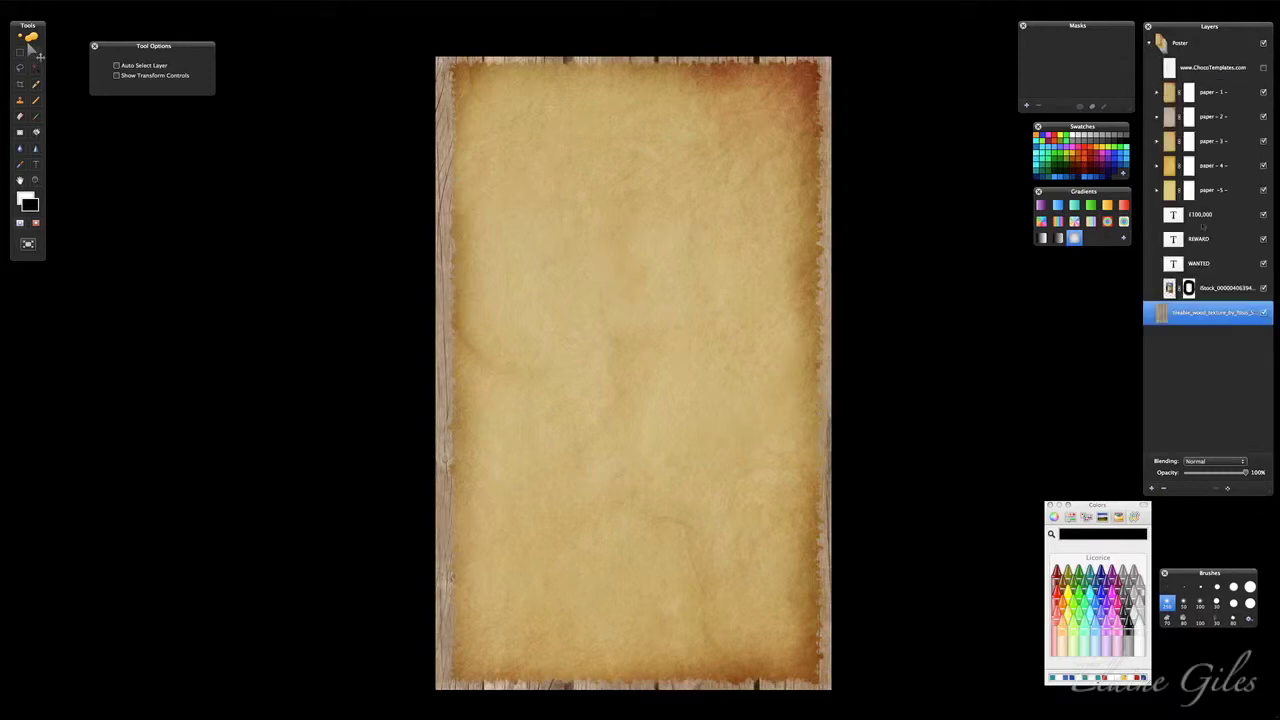
left_click(1203, 226)
left_click(1209, 290, "shift")
left_click_drag(1210, 217, 1205, 67)
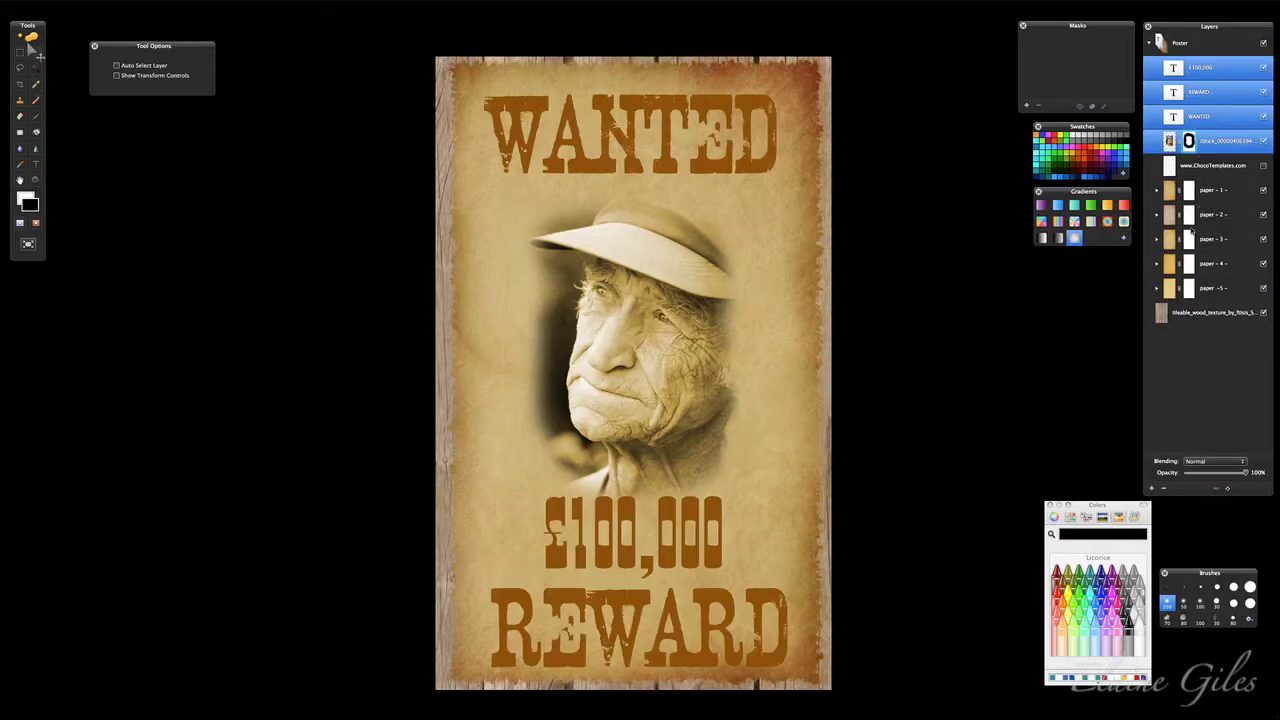
left_click(1148, 43)
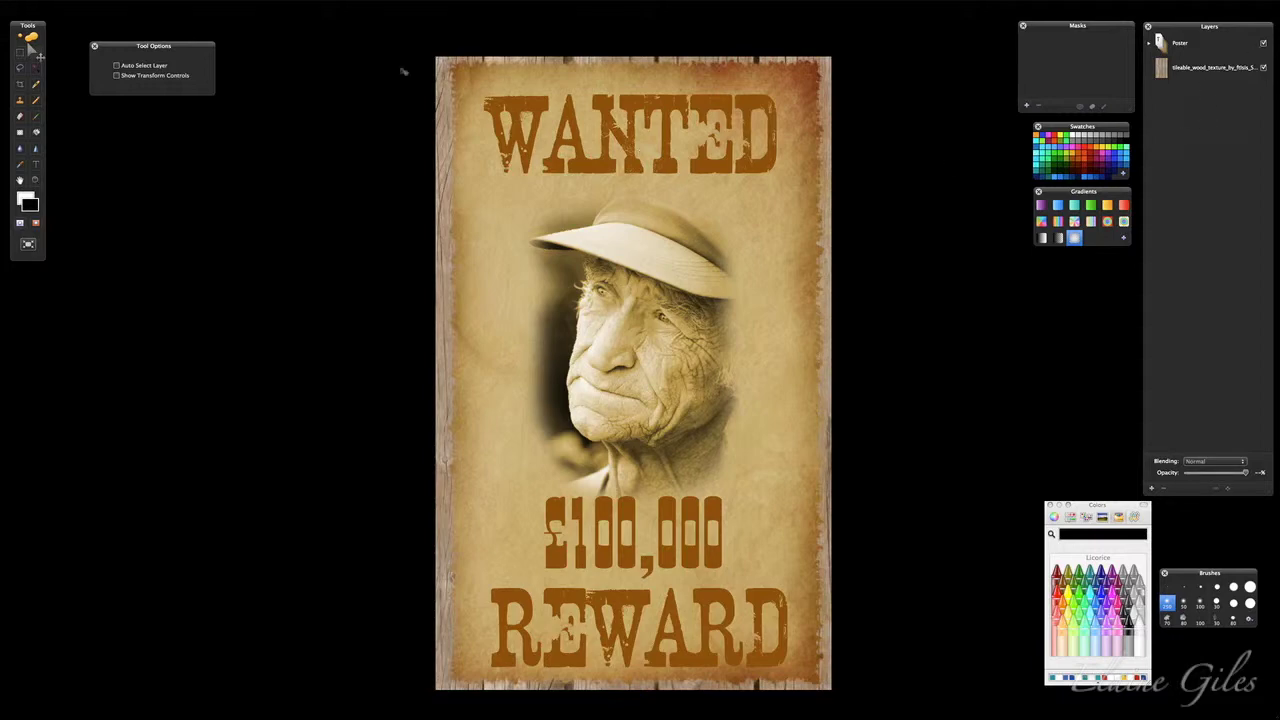
Step: Widen the canvas to 1600 pixels, keeping the existing image anchored at the center
mouse_move(173, 5)
left_click(128, 5)
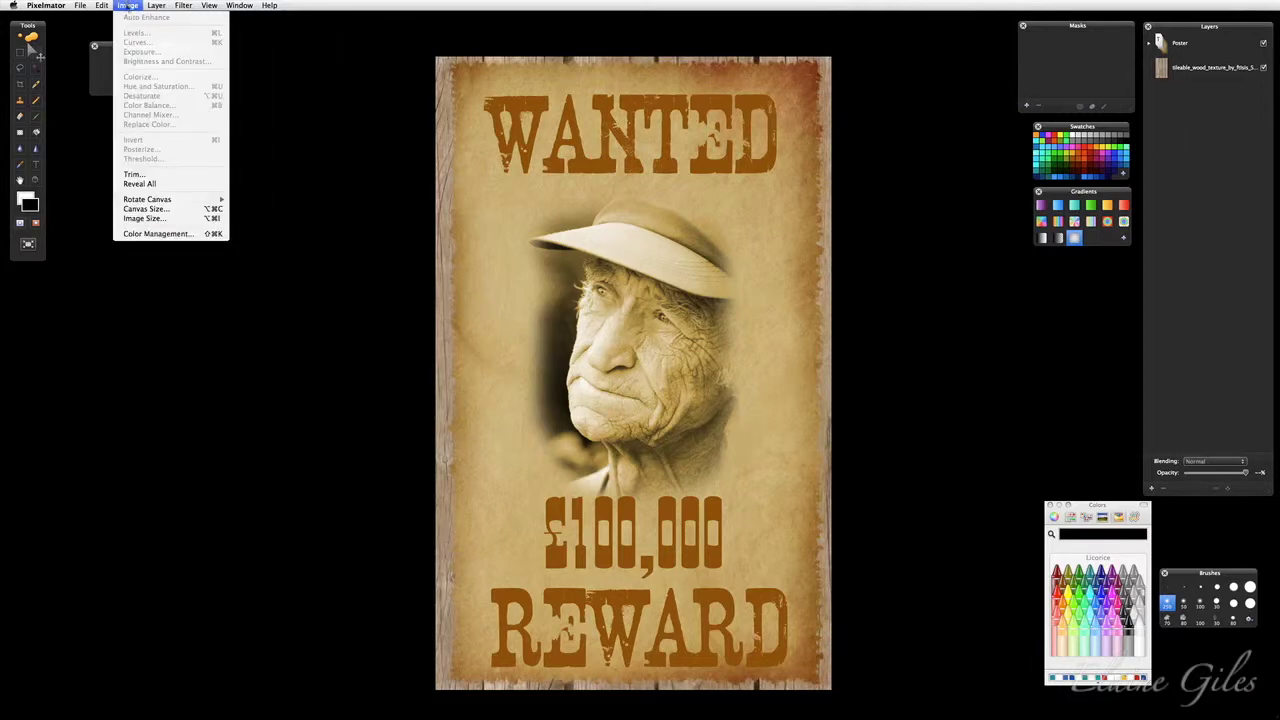
left_click(170, 209)
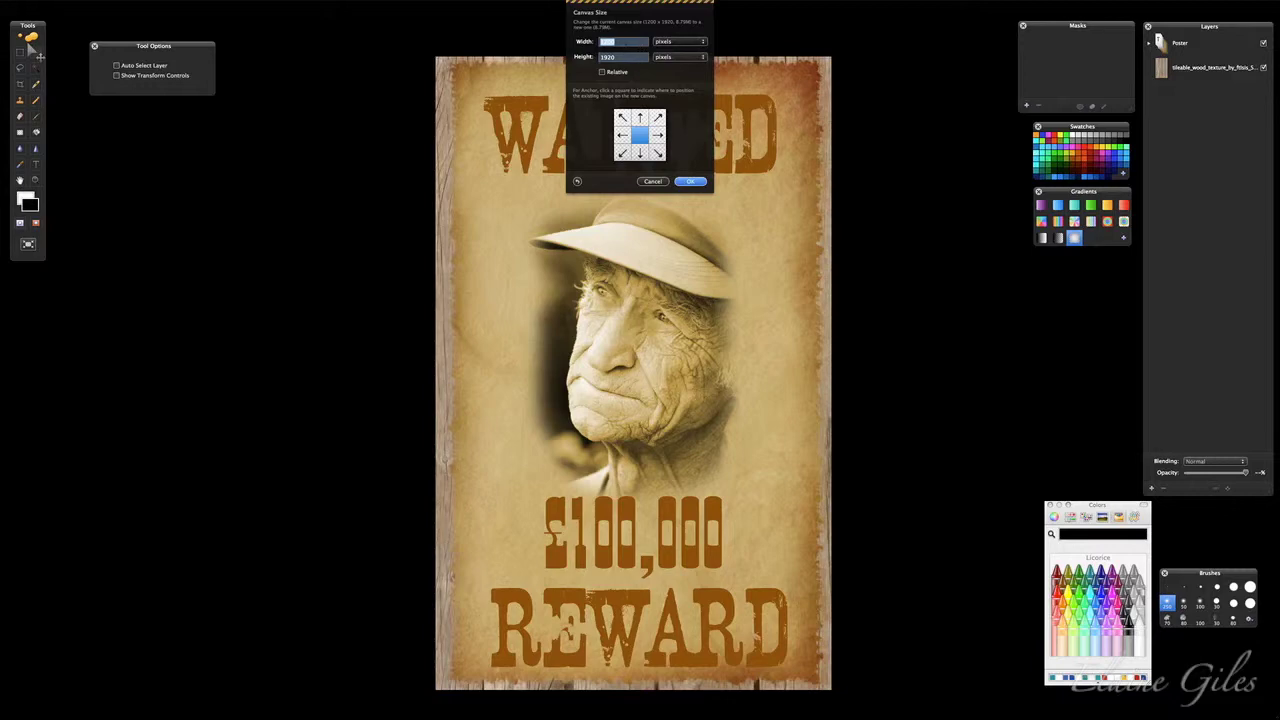
type("1600")
key("Return")
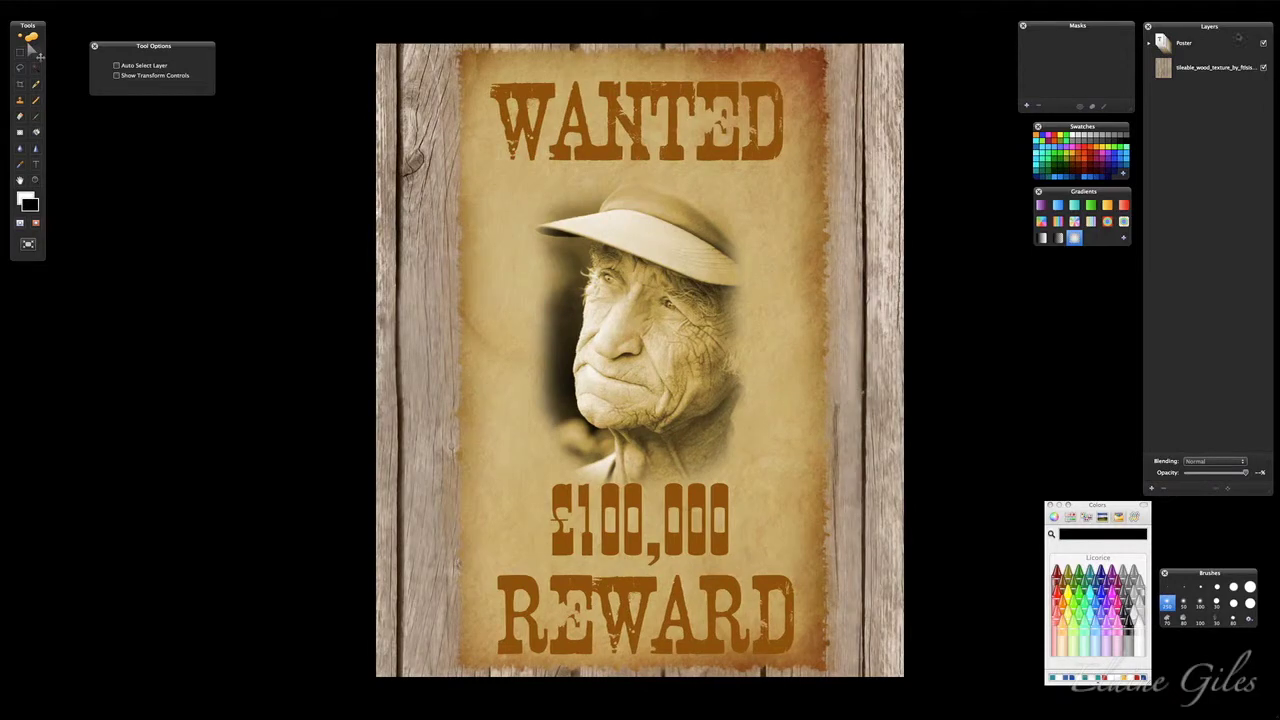
Step: Hide the Poster group and shift the wood texture layer slightly to adjust where the planks fall on the canvas
left_click(1263, 43)
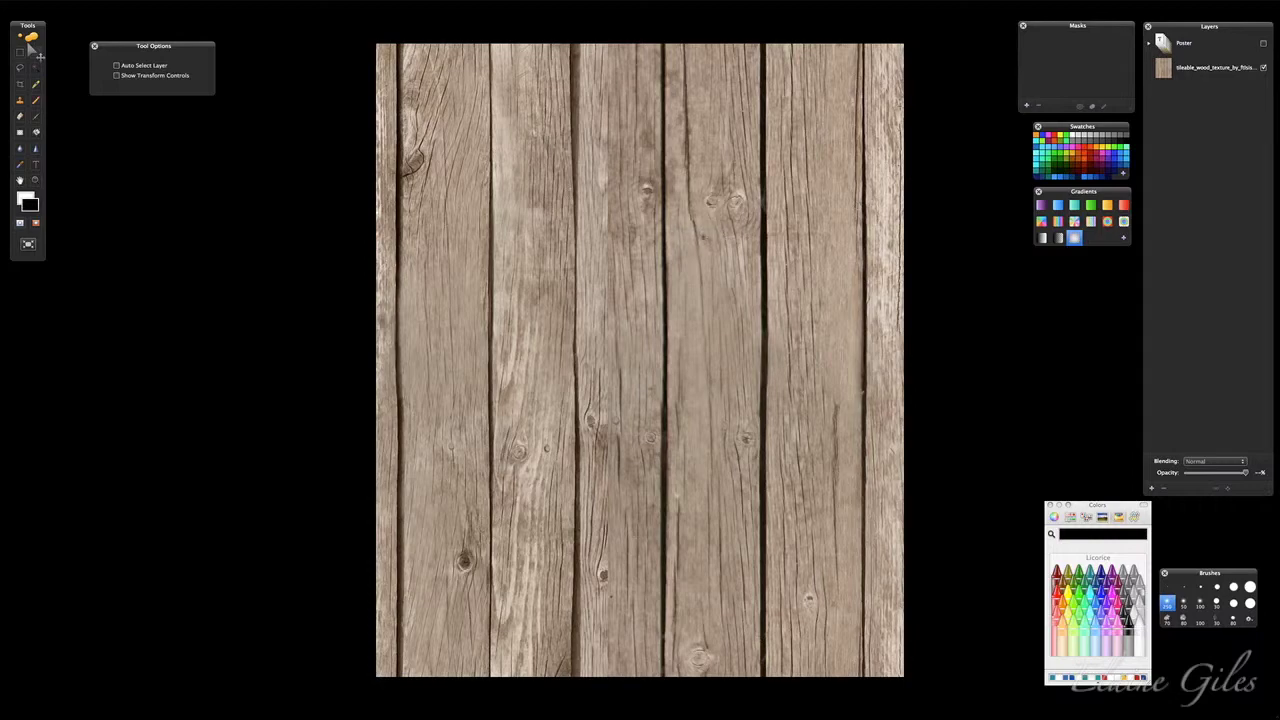
left_click(1188, 68)
mouse_move(636, 326)
left_mouse_down()
mouse_move(660, 326)
mouse_move(610, 318)
mouse_move(660, 320)
mouse_move(567, 228)
mouse_move(629, 420)
mouse_move(630, 300)
mouse_move(679, 340)
mouse_move(655, 340)
left_mouse_up()
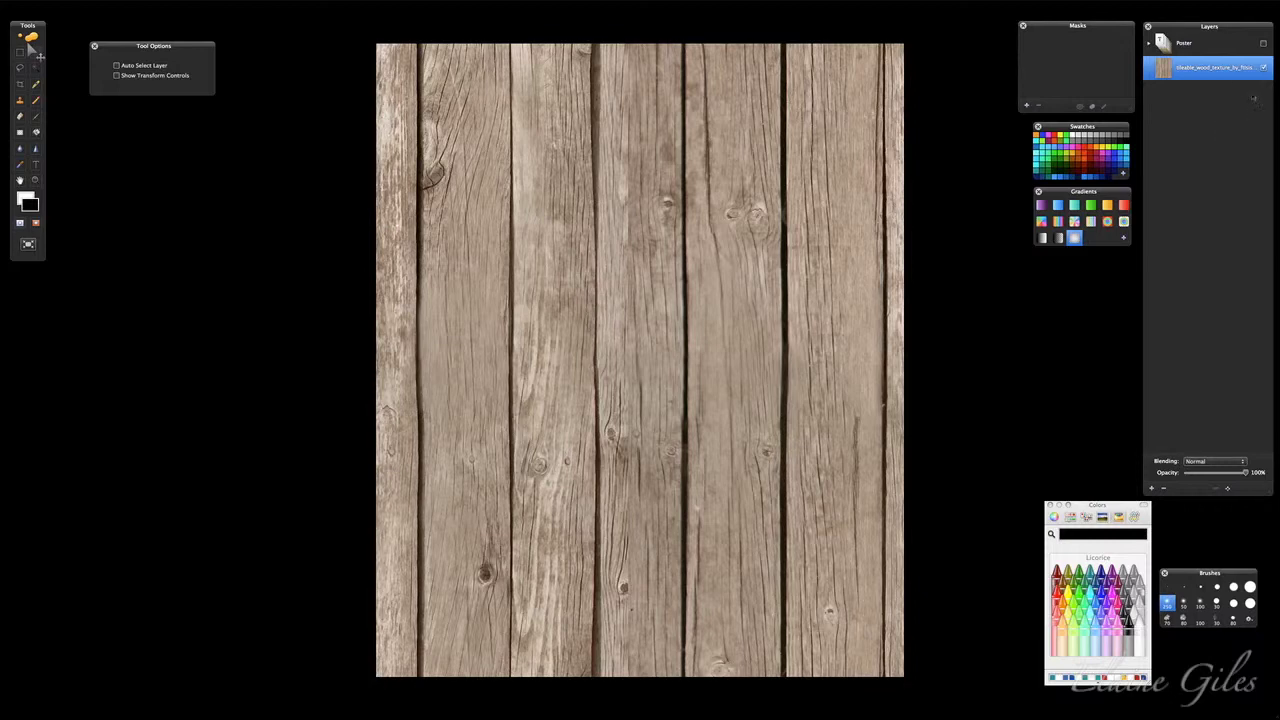
Step: Duplicate the wood texture layer and set the copy's blending mode to Multiply
right_click(1217, 71)
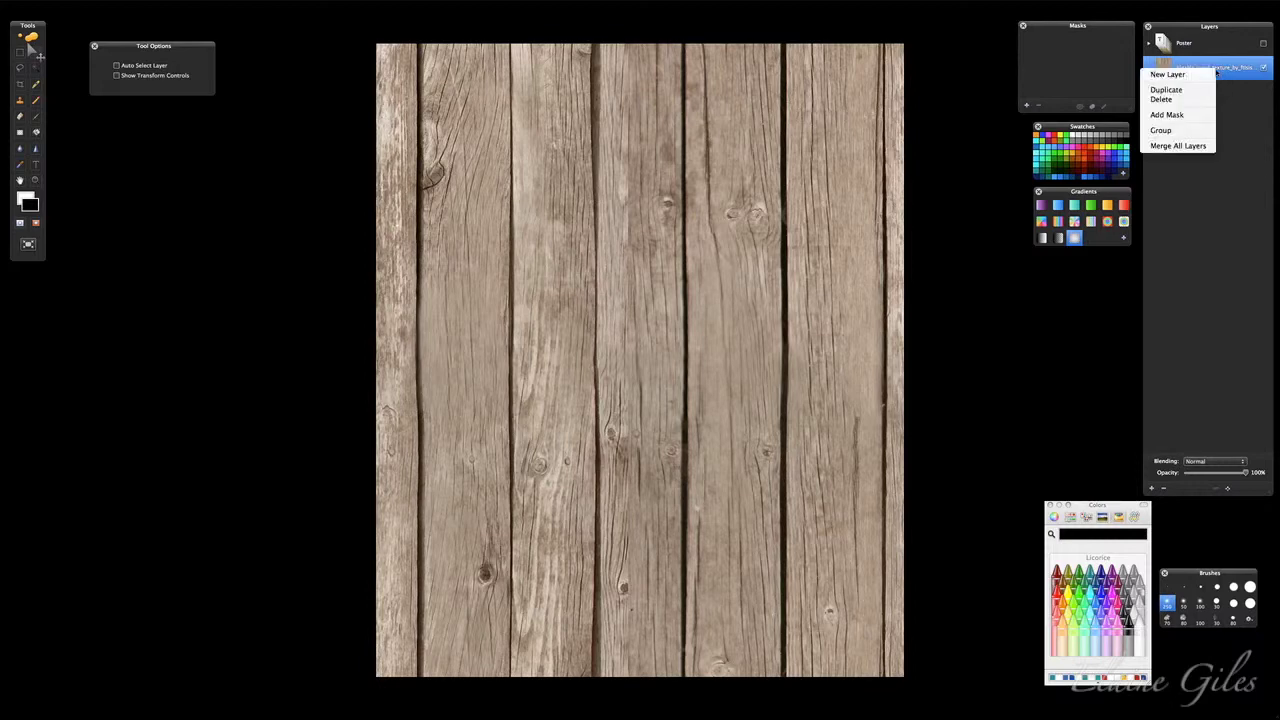
left_click(1198, 90)
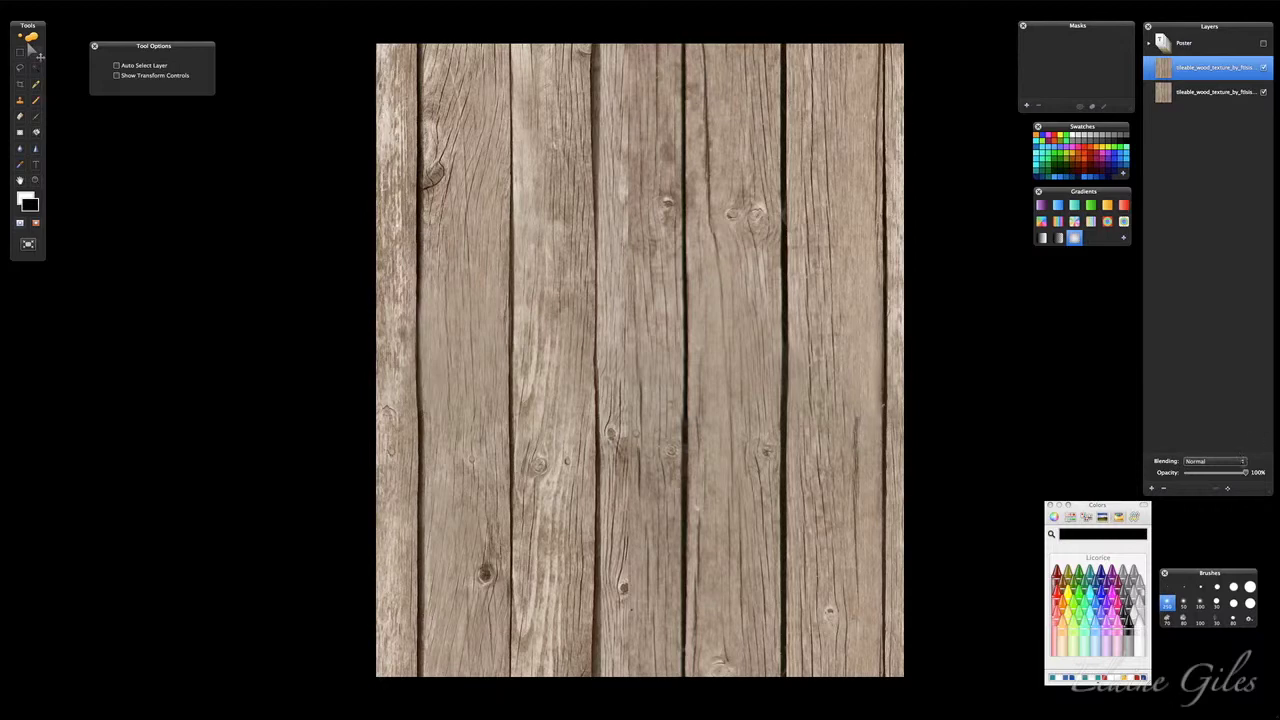
left_click(1215, 461)
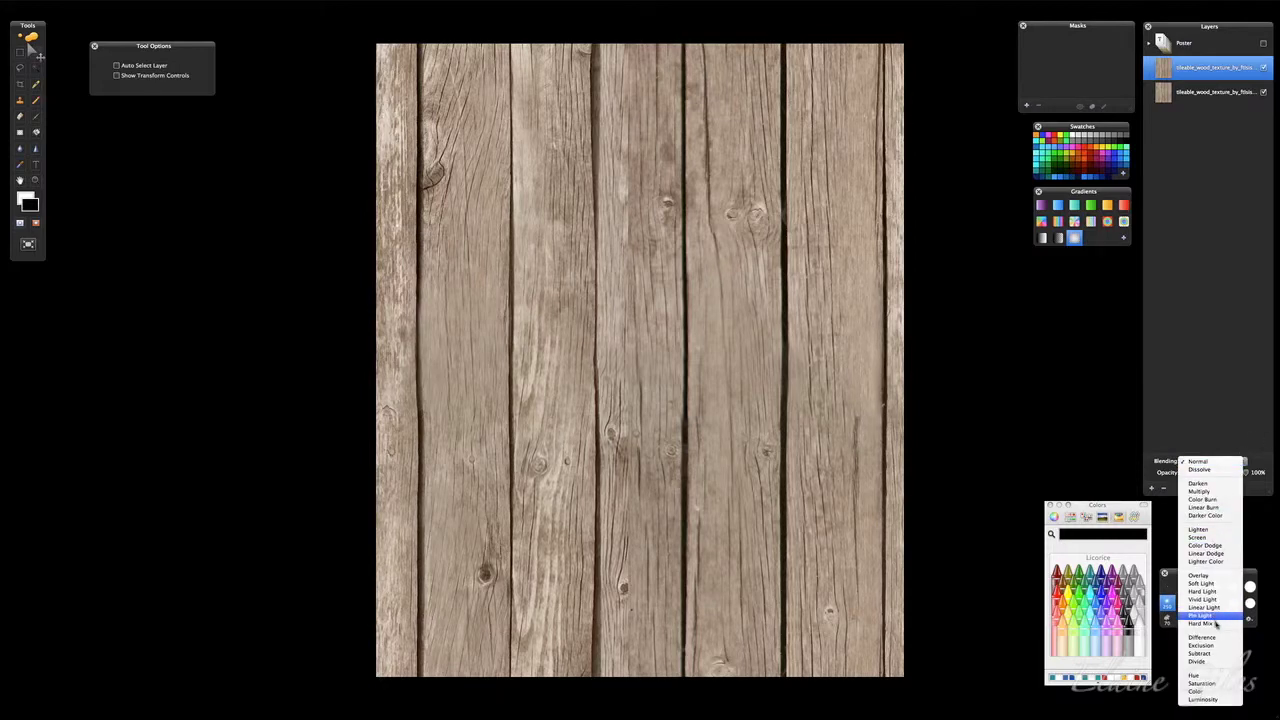
left_click(1216, 491)
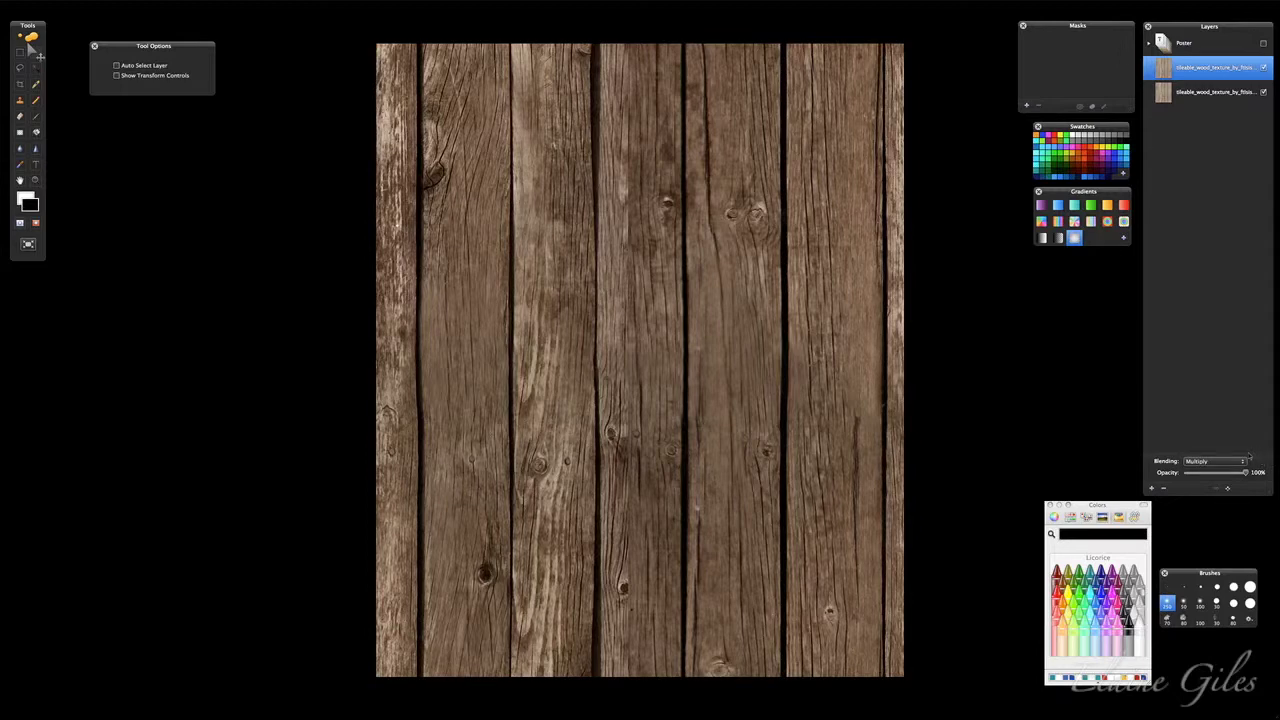
Step: Duplicate the Multiply wood layer, compare the wood with and without the new copy, and set that copy's opacity to 57%
right_click(1172, 70)
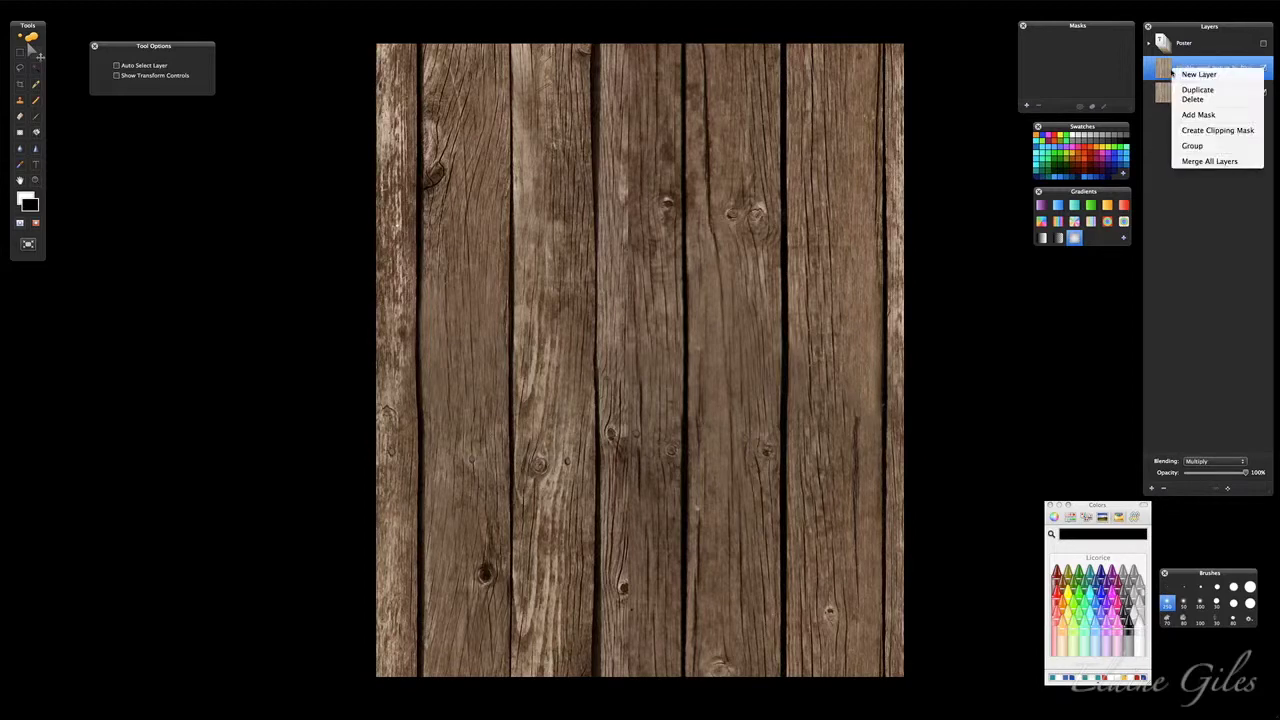
left_click(1190, 91)
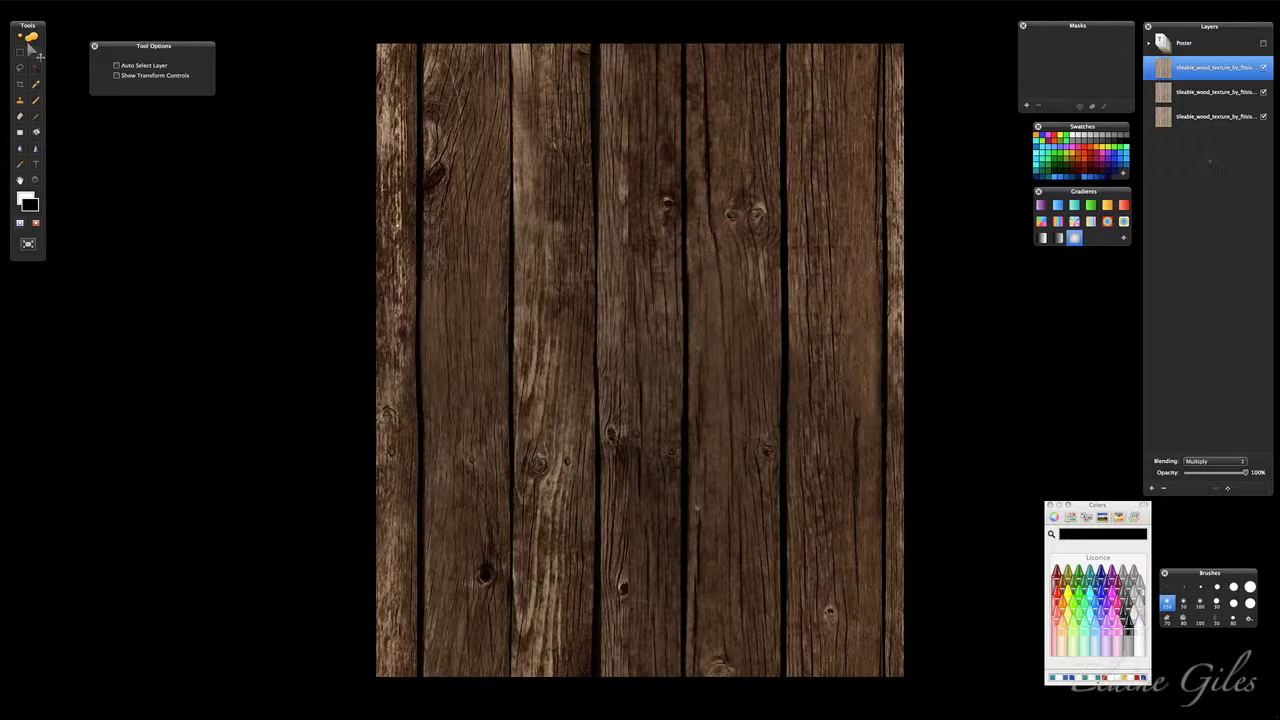
left_click(1263, 67)
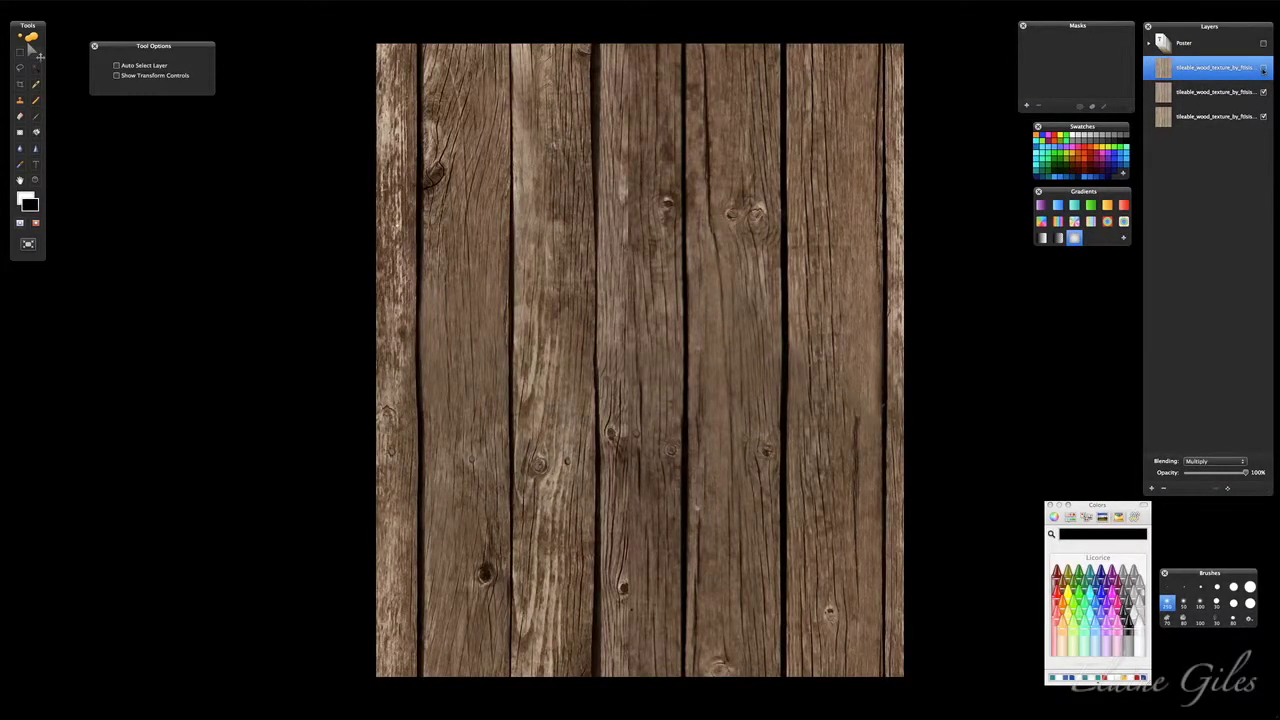
left_click(1263, 67)
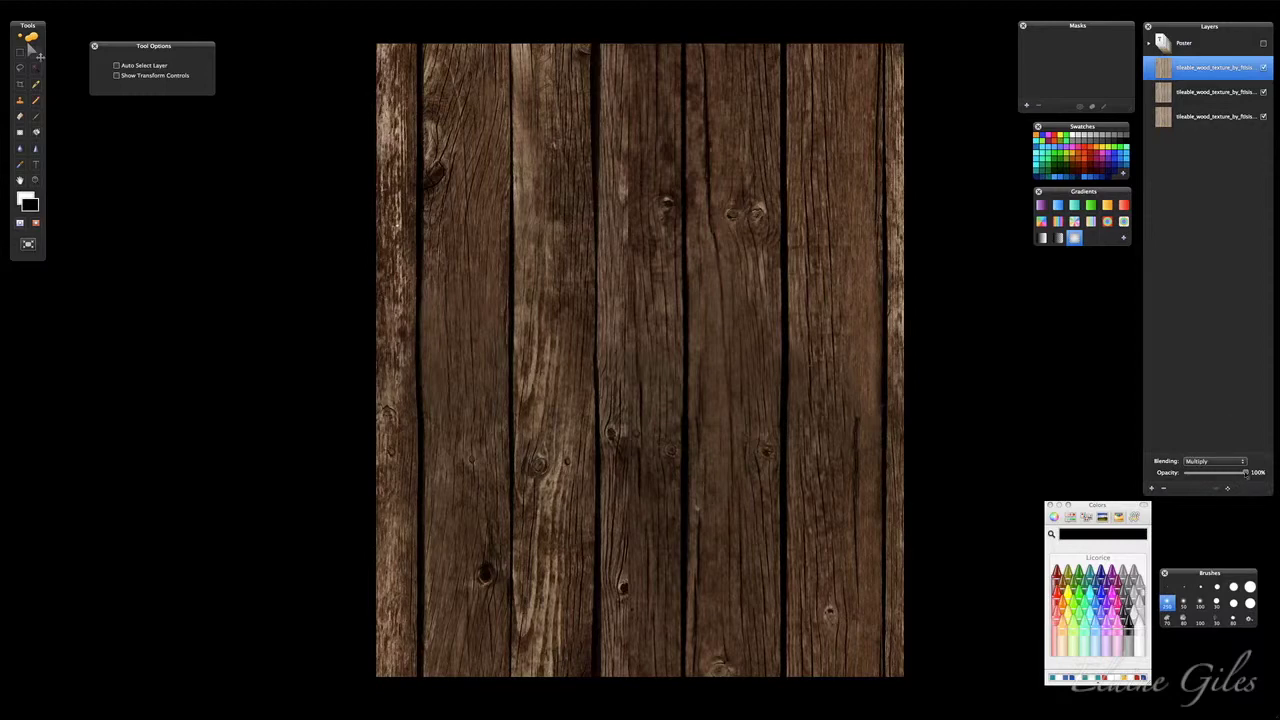
left_click_drag(1245, 473, 1220, 475)
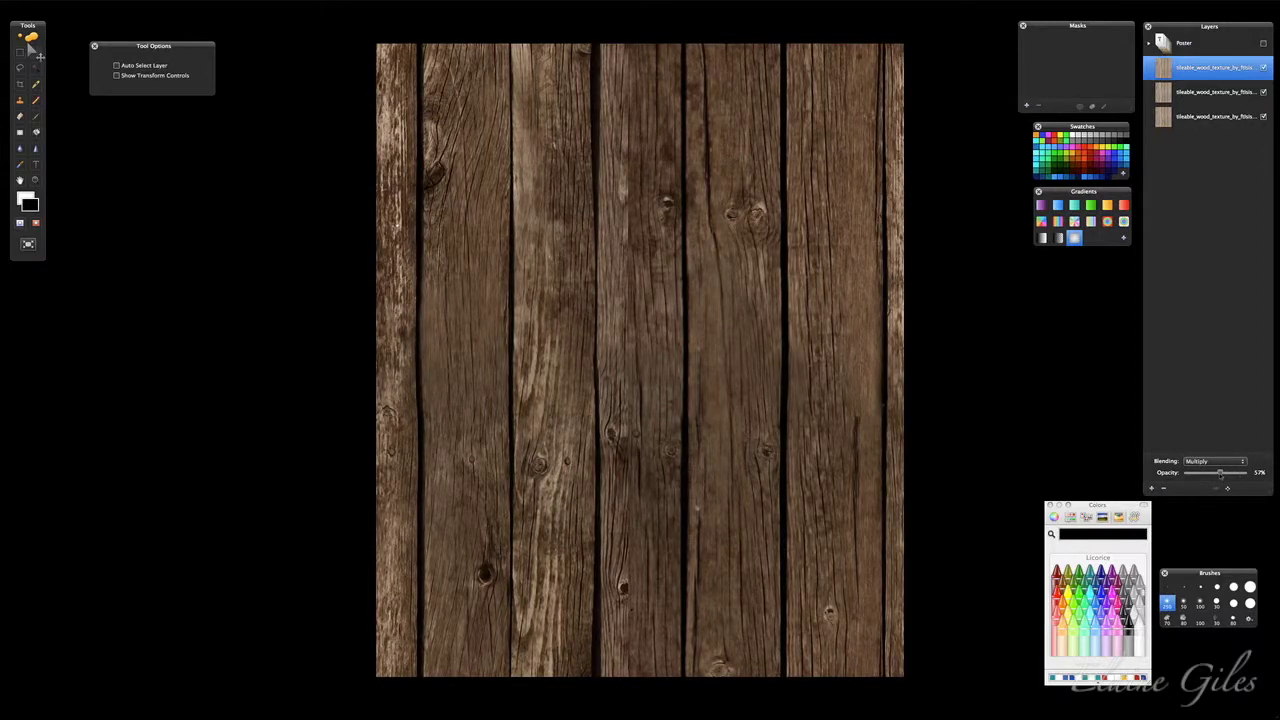
Step: Show the Poster group again and add a new empty layer between it and the wood texture layers
left_click(1263, 43)
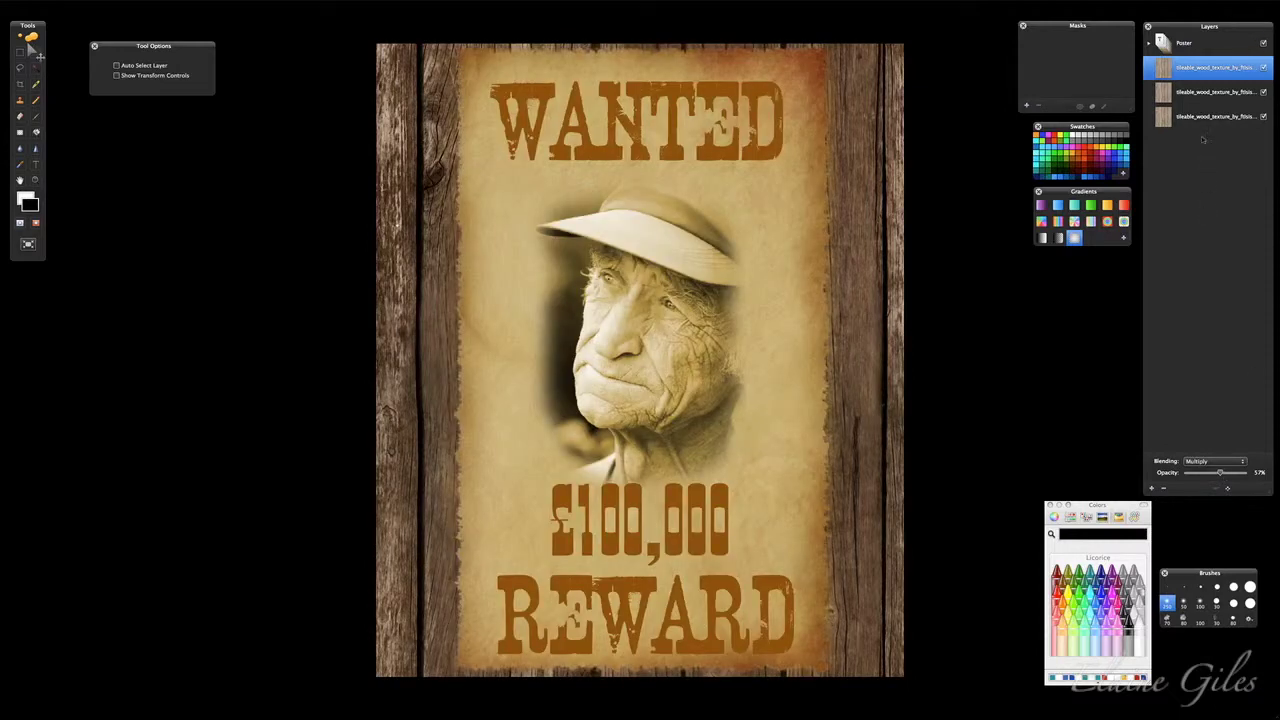
left_click(1152, 489)
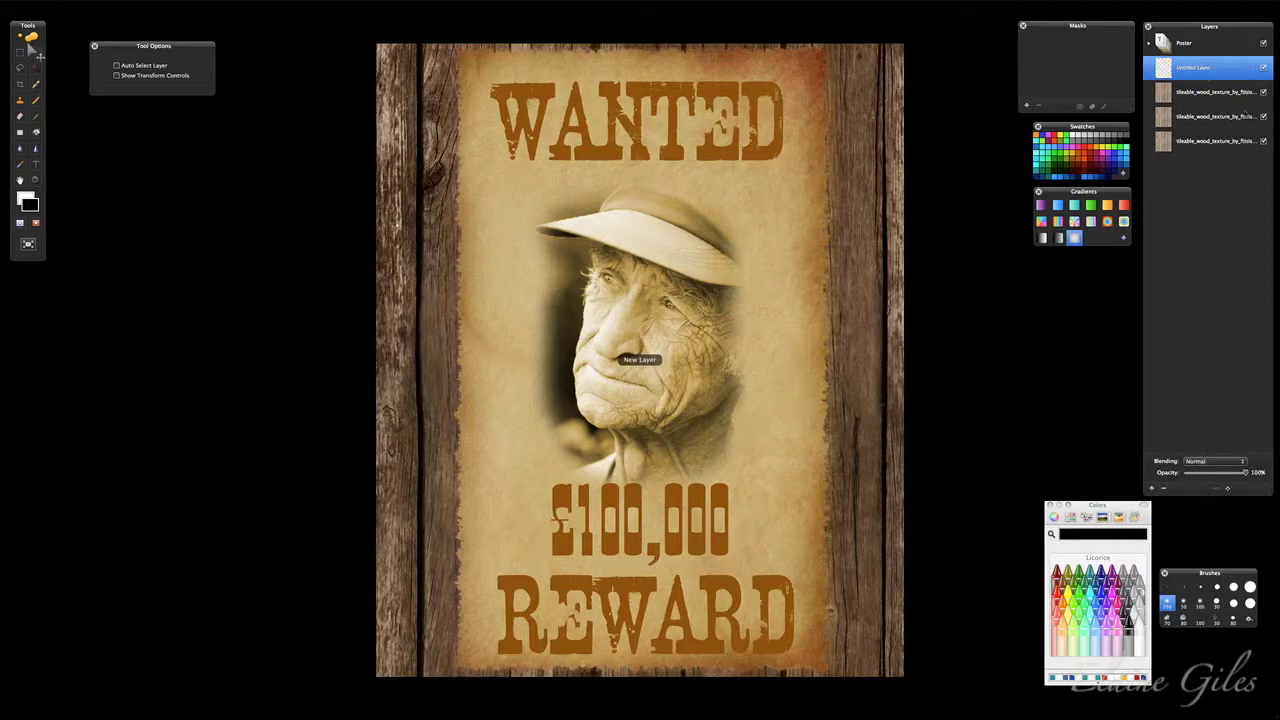
mouse_move(1204, 67)
left_mouse_down()
mouse_move(1202, 44)
mouse_move(1200, 67)
left_mouse_up()
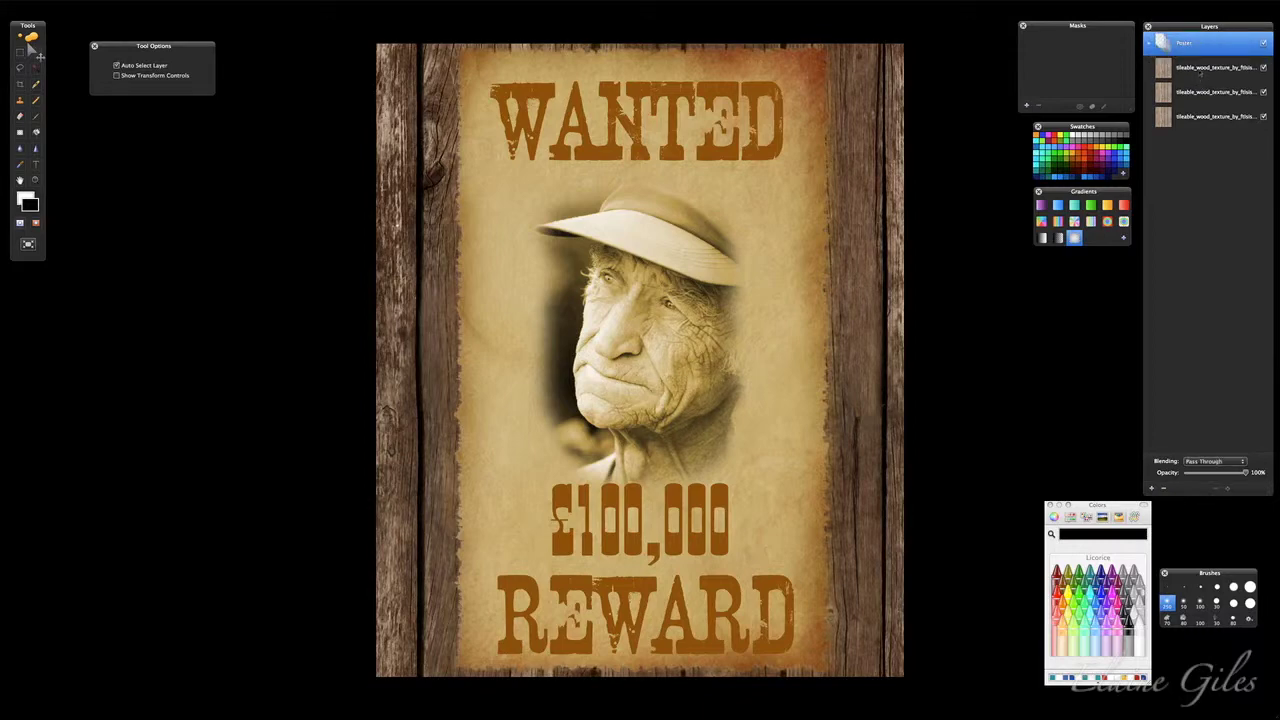
key("super+z")
key("super+z")
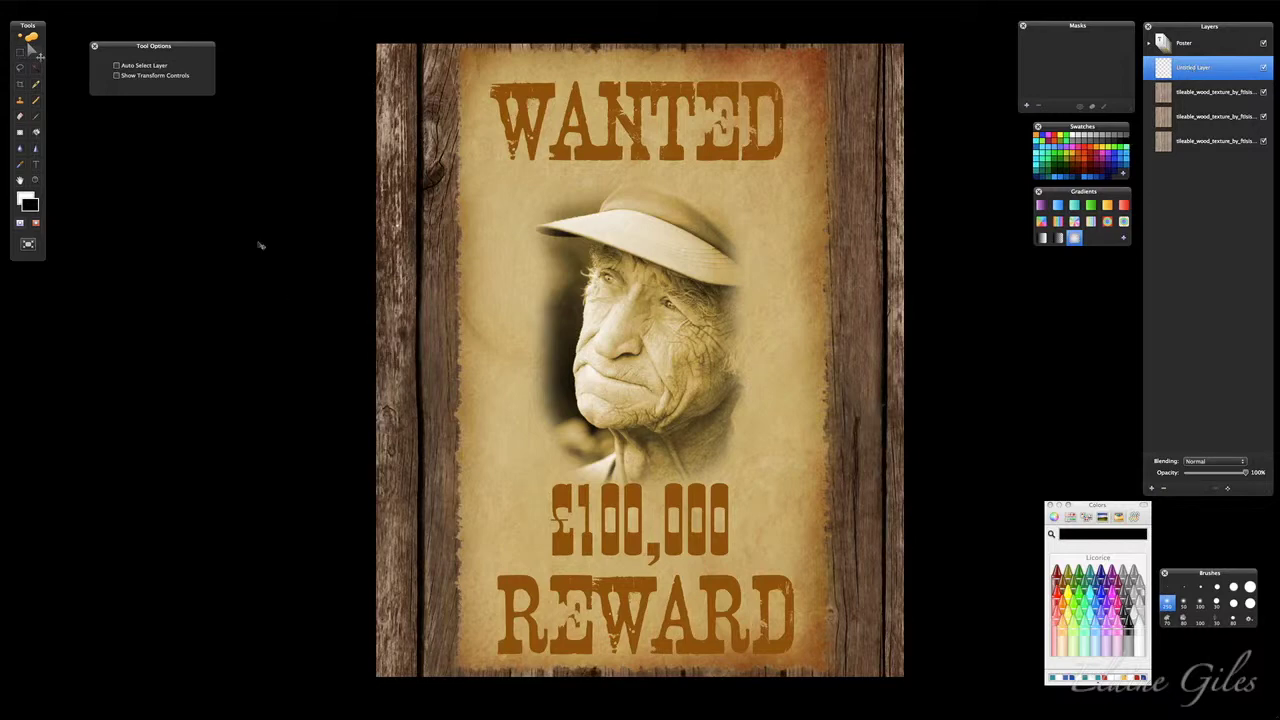
Step: Sample the dark brown of the wood knot and paint it with an enlarged soft brush around all edges of the canvas on the new layer
left_click(19, 164)
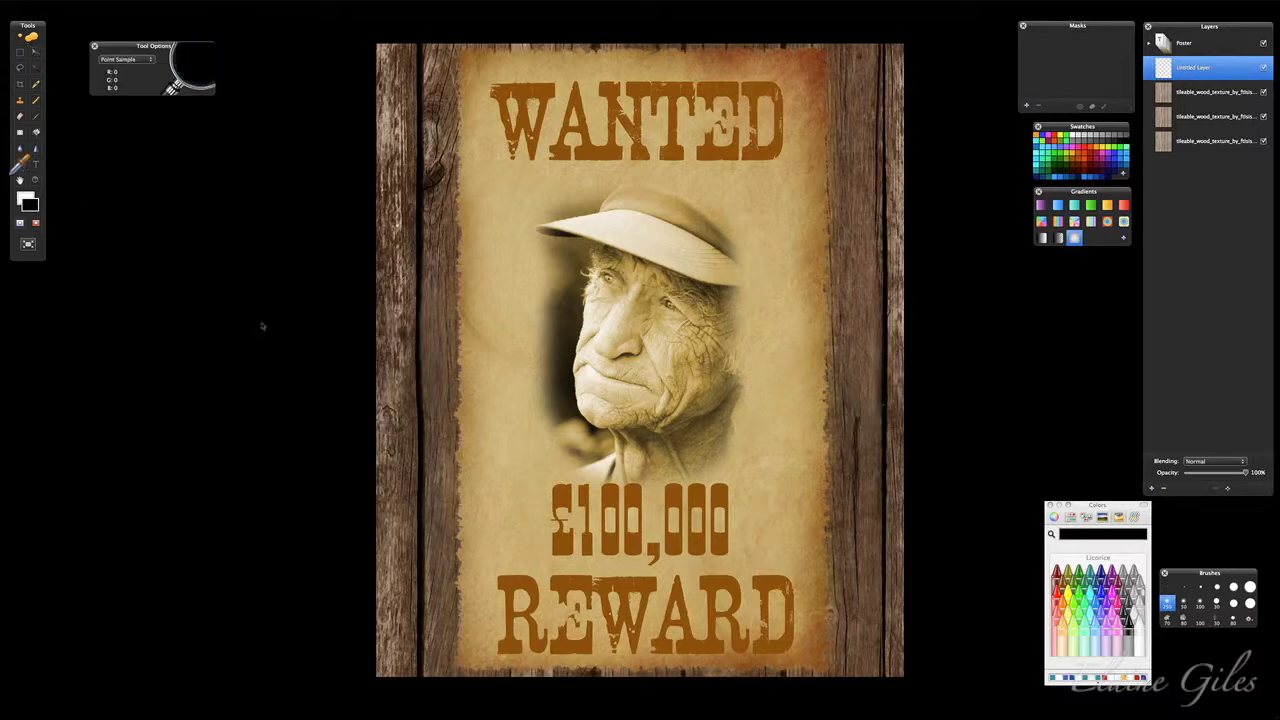
left_click(432, 172)
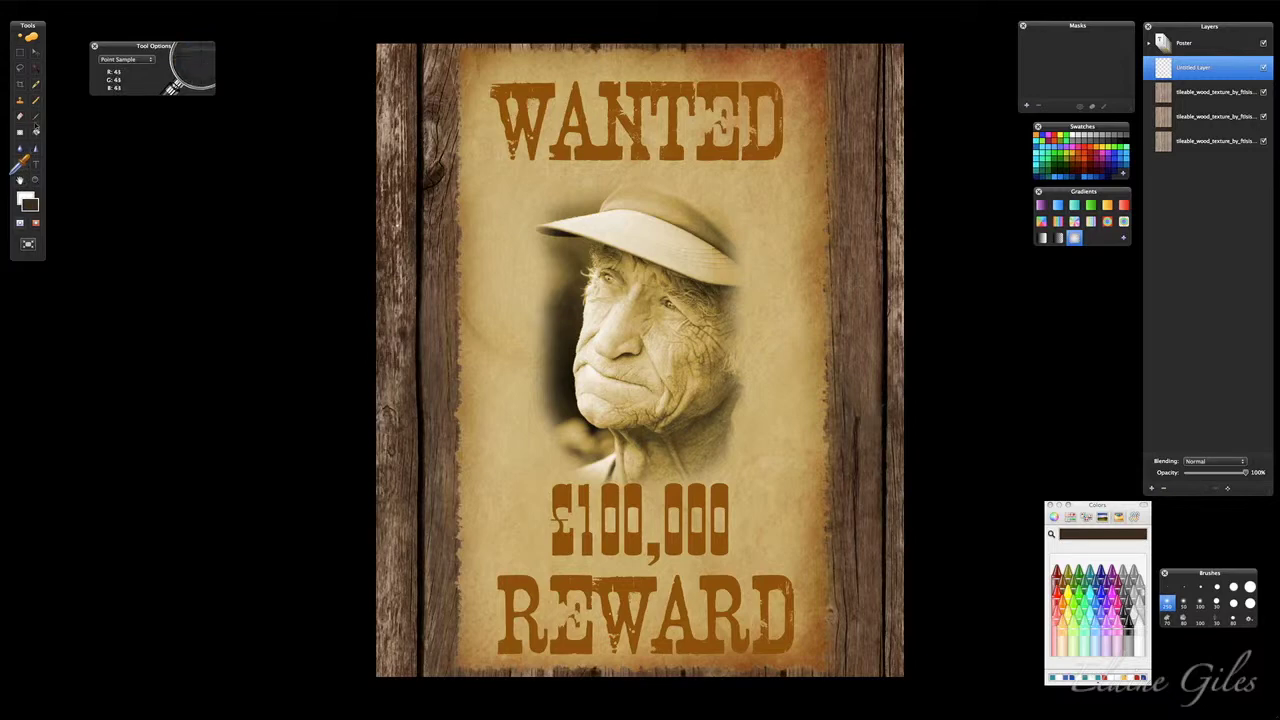
left_click(36, 117)
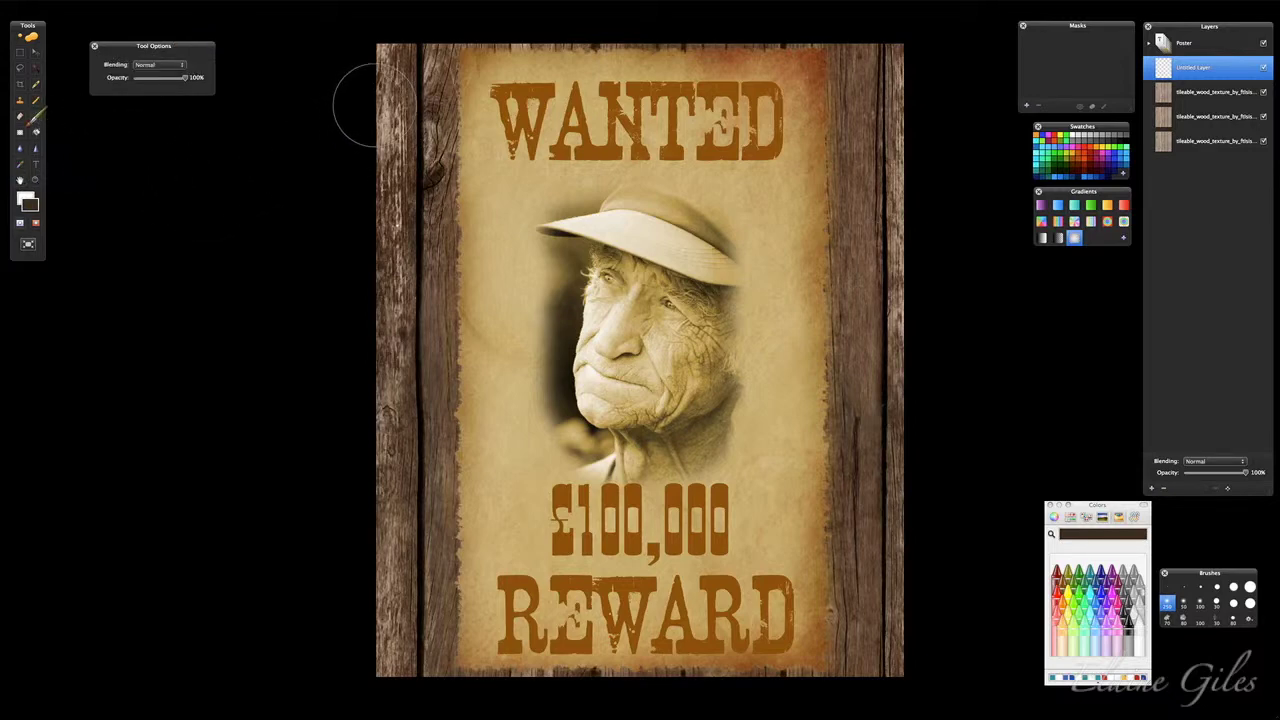
key("bracketright")
key("bracketright")
key("bracketright")
key("bracketright")
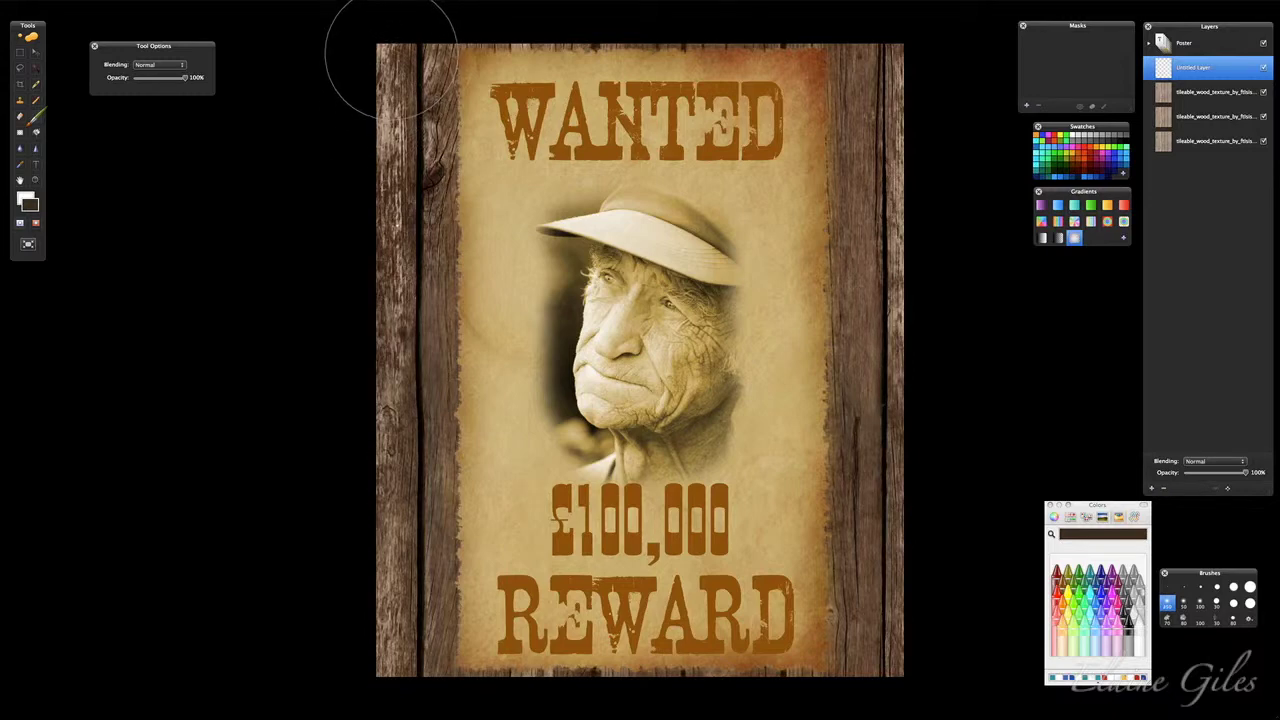
mouse_move(383, 43)
left_mouse_down()
mouse_move(413, 45)
mouse_move(382, 73)
mouse_move(345, 150)
mouse_move(417, 60)
mouse_move(447, 44)
mouse_move(356, 123)
mouse_move(341, 215)
mouse_move(354, 537)
mouse_move(371, 533)
mouse_move(379, 659)
mouse_move(413, 694)
mouse_move(444, 702)
mouse_move(394, 655)
mouse_move(358, 530)
mouse_move(331, 285)
mouse_move(352, 141)
left_mouse_up()
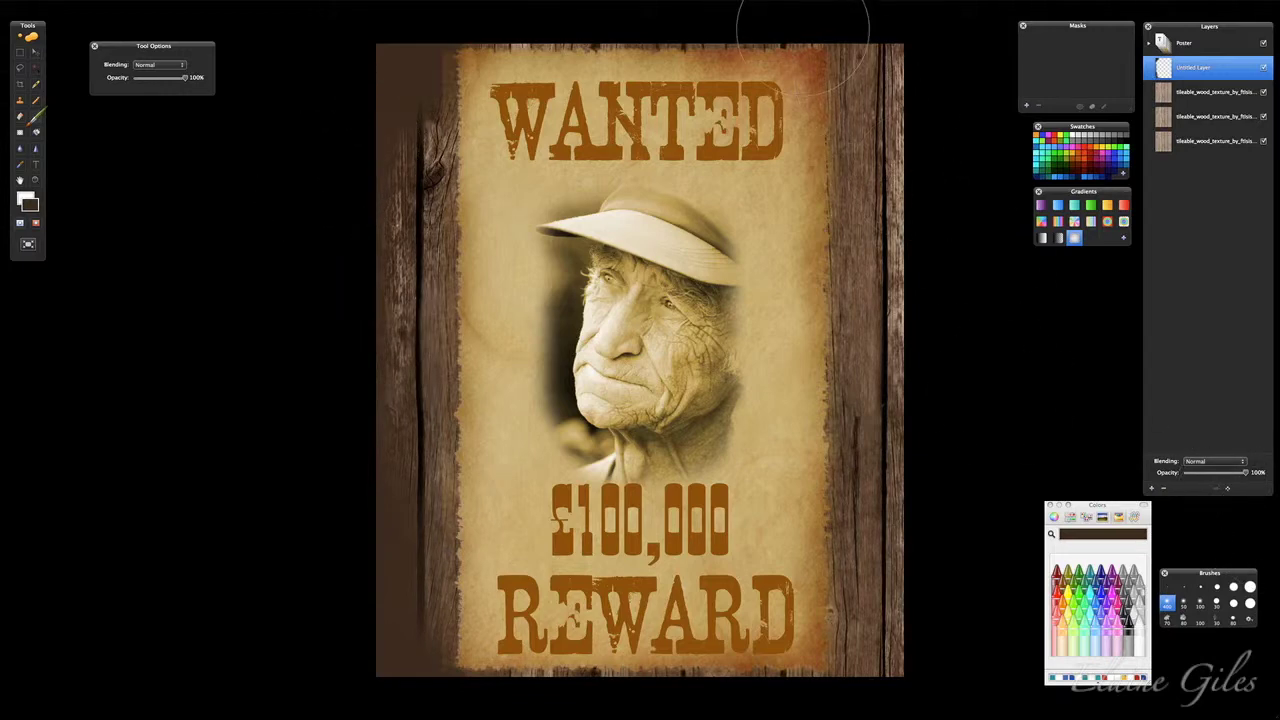
mouse_move(860, 35)
left_mouse_down()
mouse_move(908, 30)
mouse_move(908, 586)
mouse_move(857, 712)
mouse_move(709, 708)
mouse_move(865, 640)
mouse_move(920, 543)
mouse_move(786, 700)
mouse_move(543, 686)
mouse_move(442, 660)
mouse_move(354, 566)
mouse_move(400, 623)
mouse_move(829, 686)
left_mouse_up()
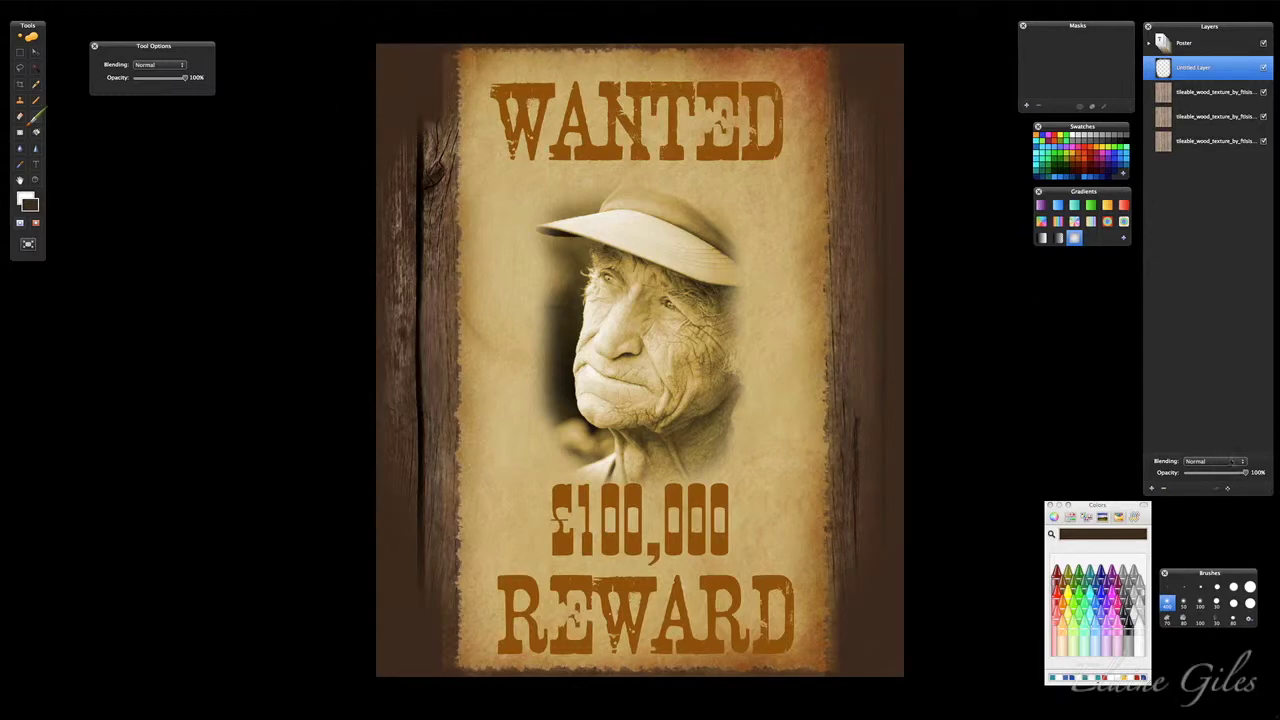
Step: Set the painted edge layer's blending mode to Multiply and move the layer above the Poster group
left_click(1214, 461)
left_click(1218, 497)
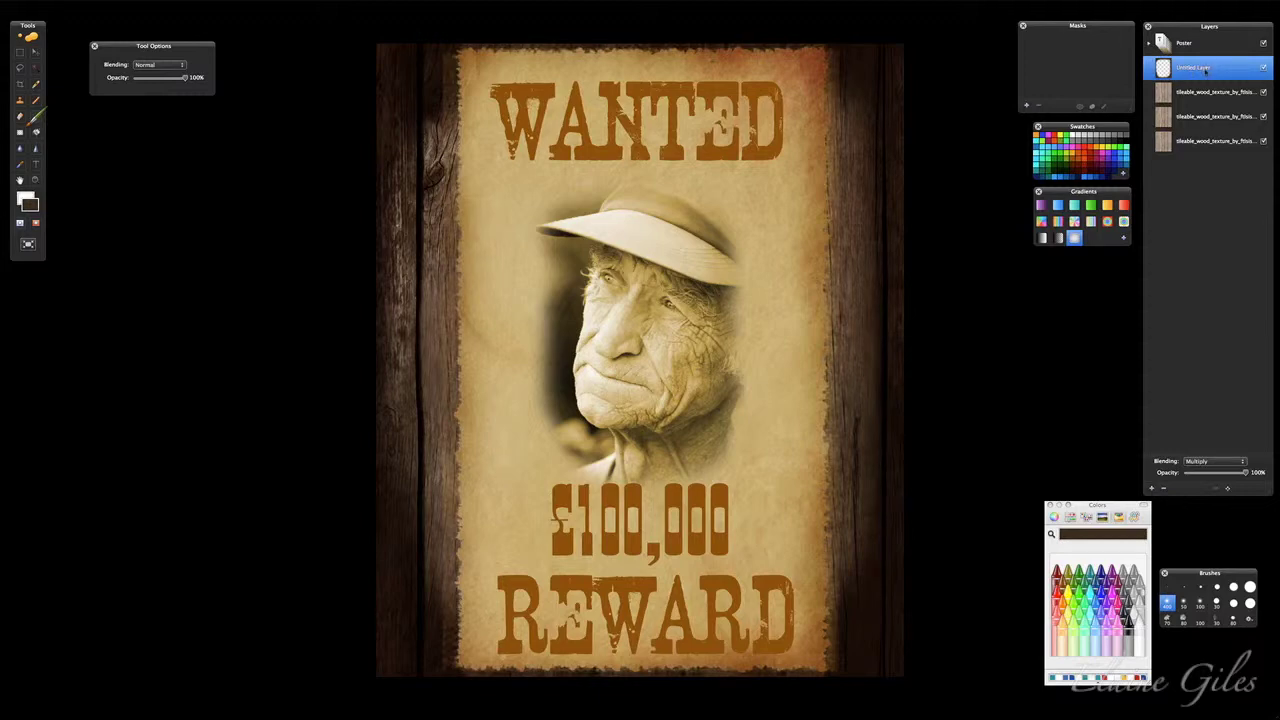
left_click_drag(1205, 68, 1198, 38)
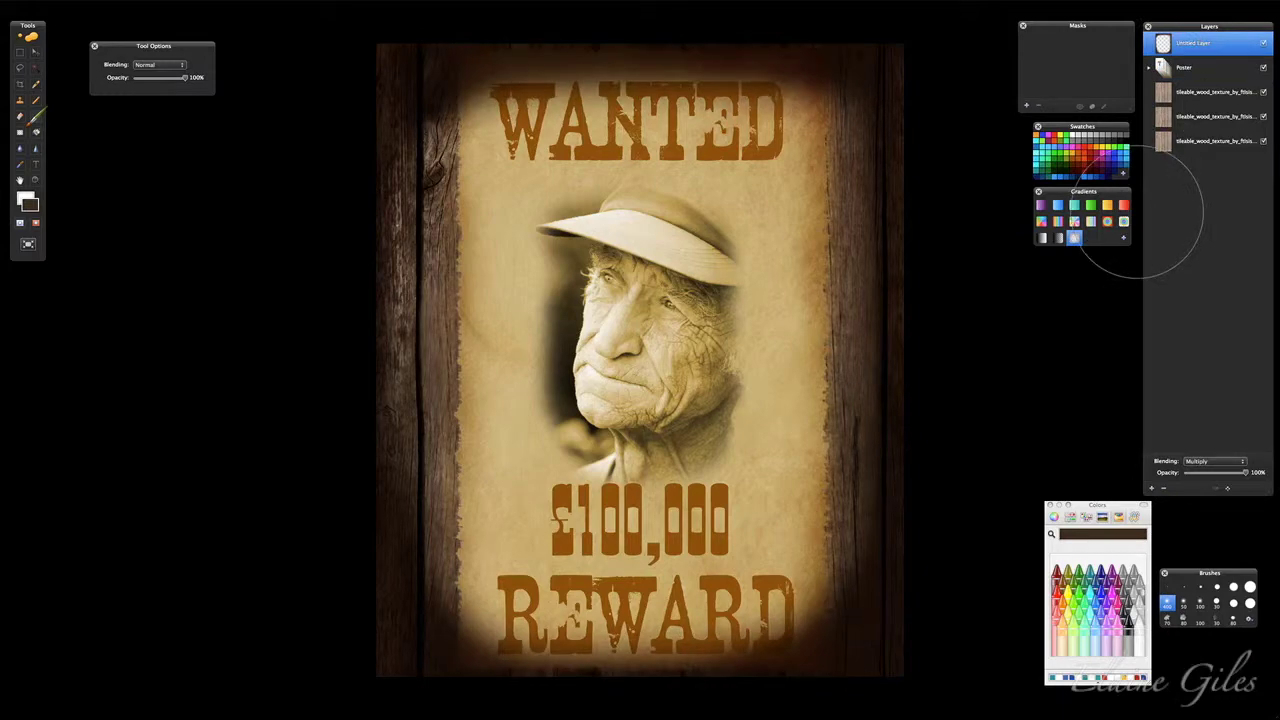